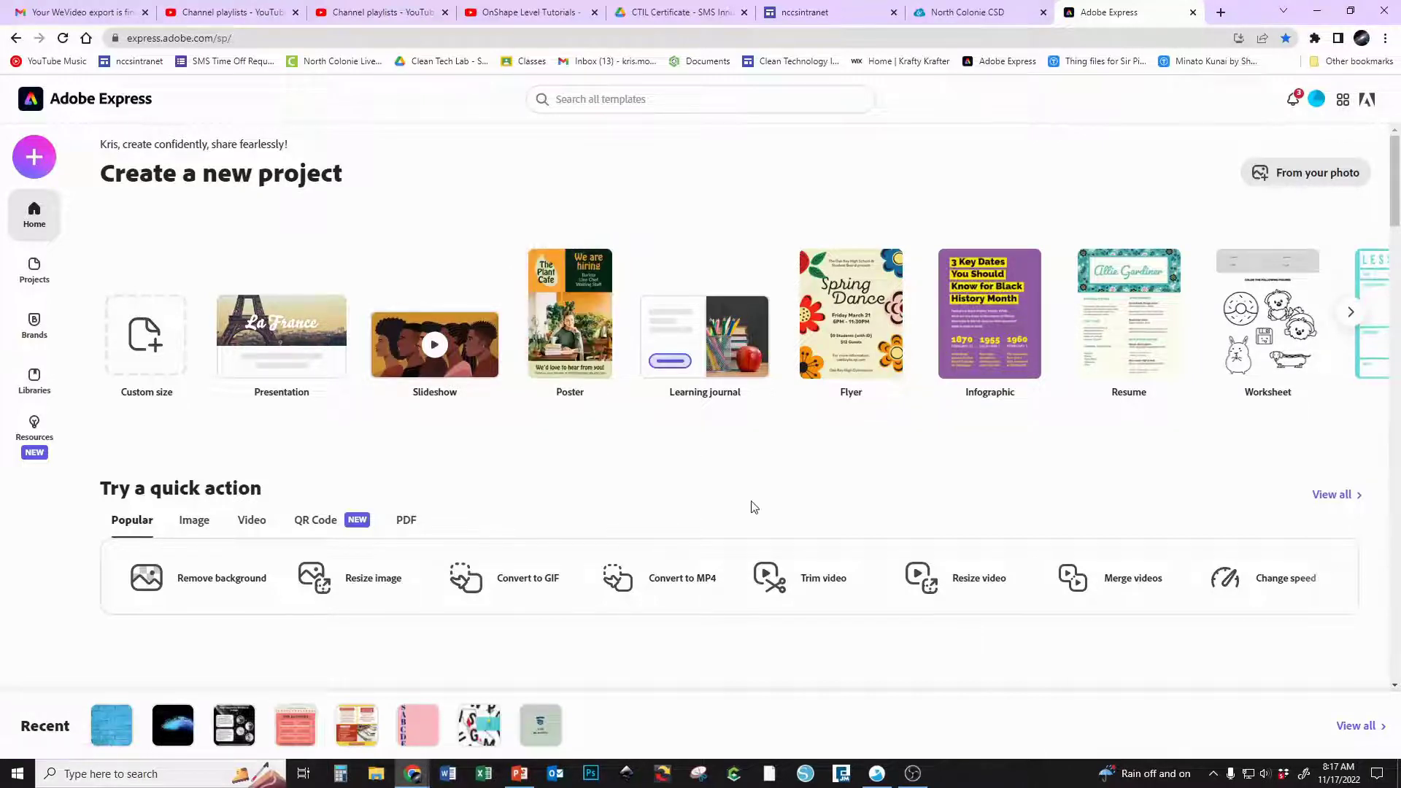
Open the Multimedia apps folder in the North Colonie CSD ClassLink launcher
scroll(754, 505, "down", 1)
scroll(810, 444, "up", 1)
left_click(982, 21)
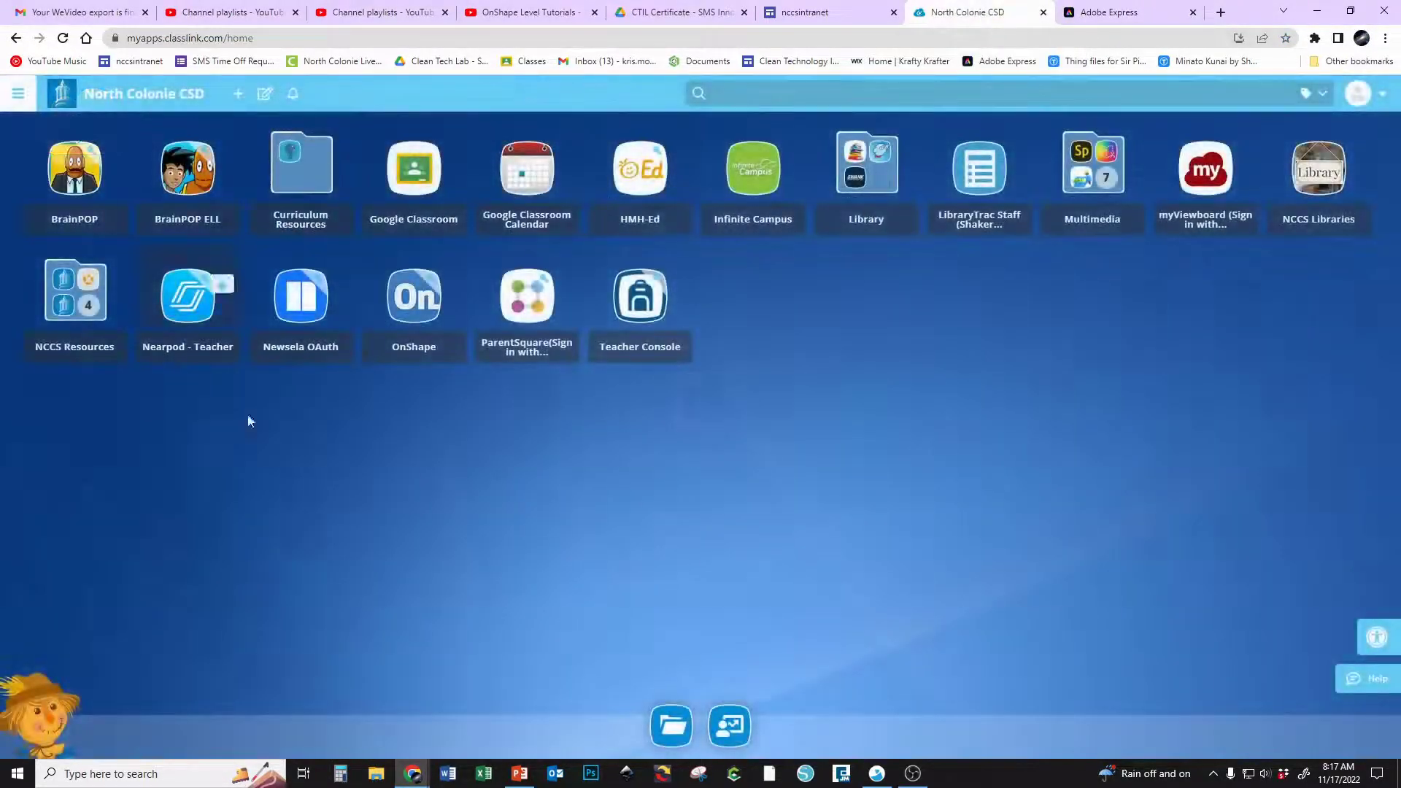
left_click(1084, 177)
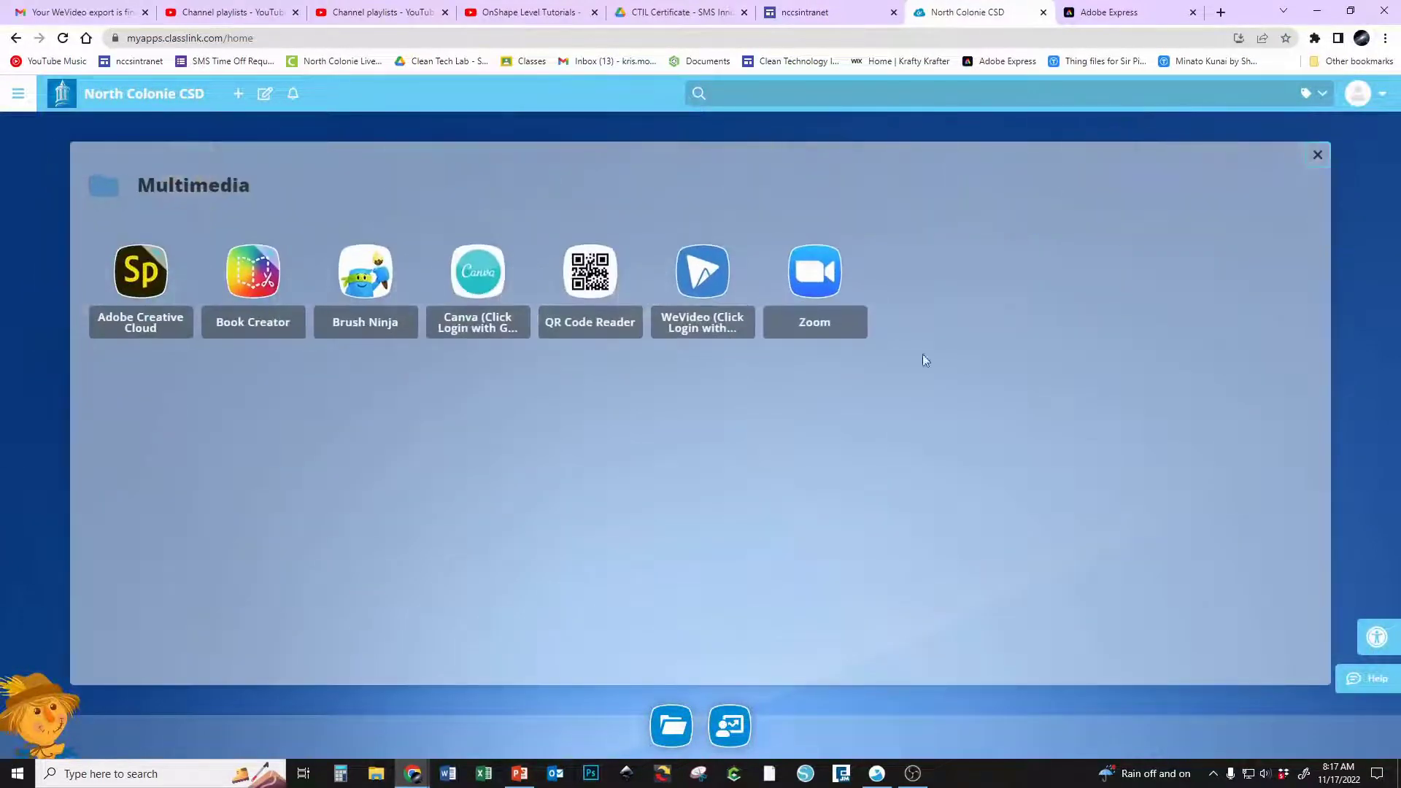
Return to Adobe Express and browse its home page's new-project types
left_click(1114, 22)
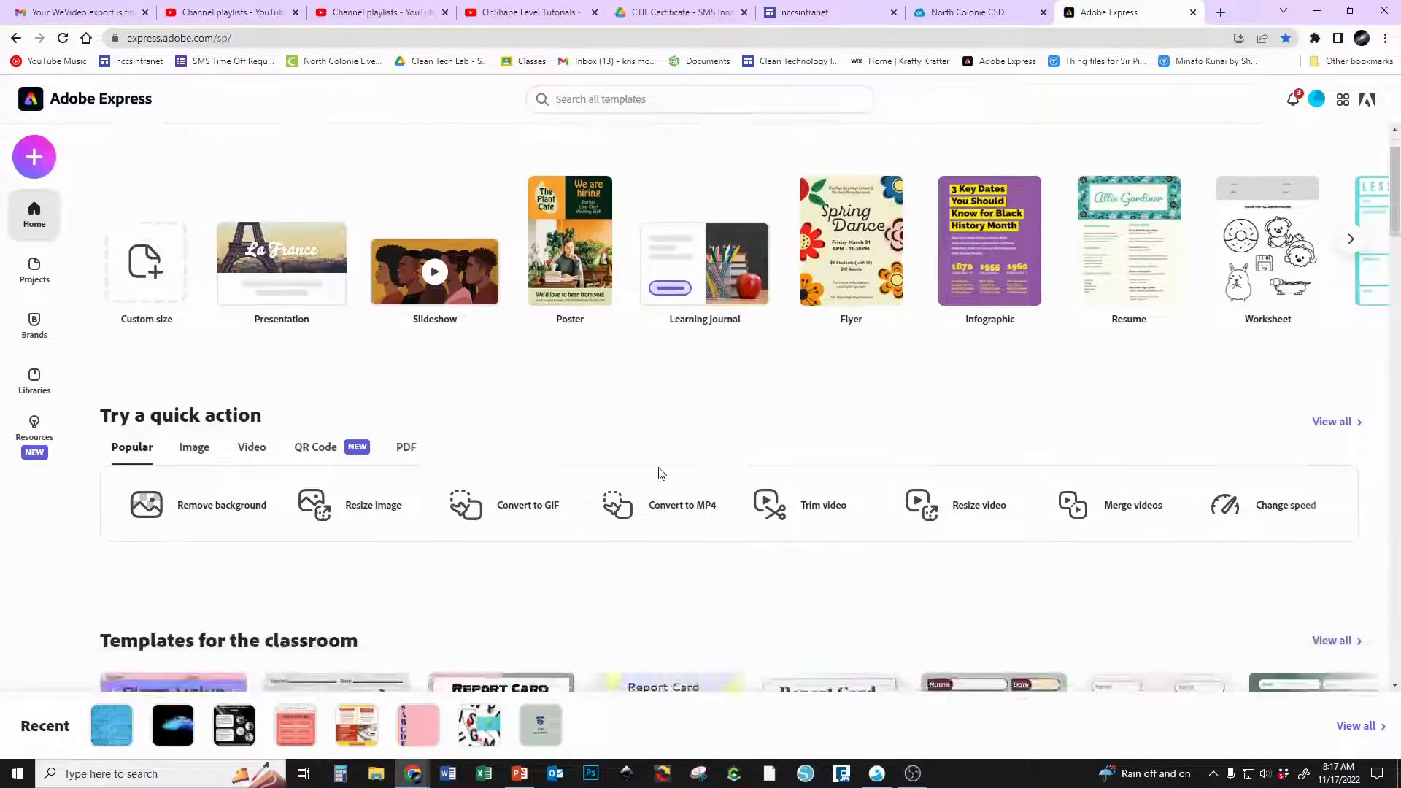
scroll(615, 482, "down", 1)
scroll(615, 482, "up", 1)
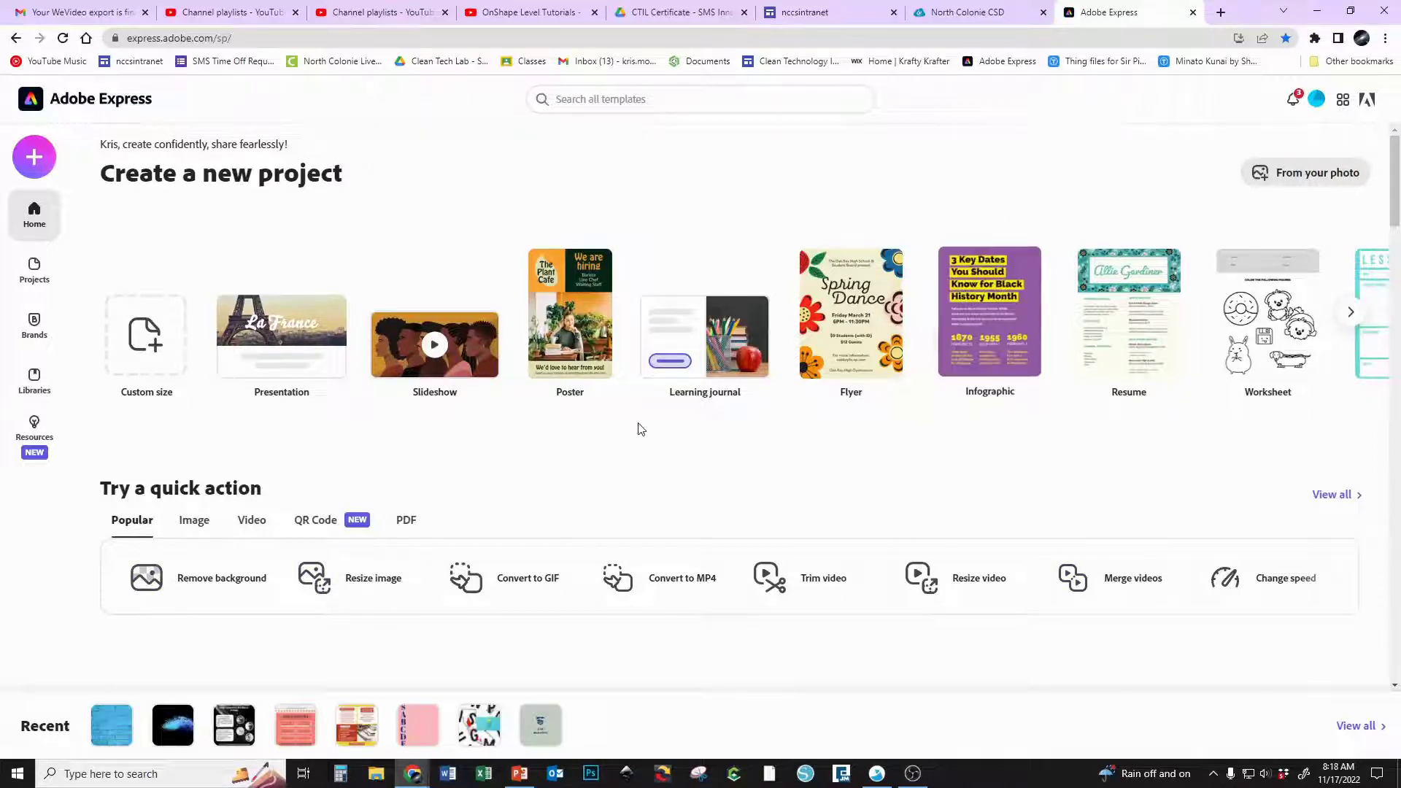
scroll(638, 429, "down", 6)
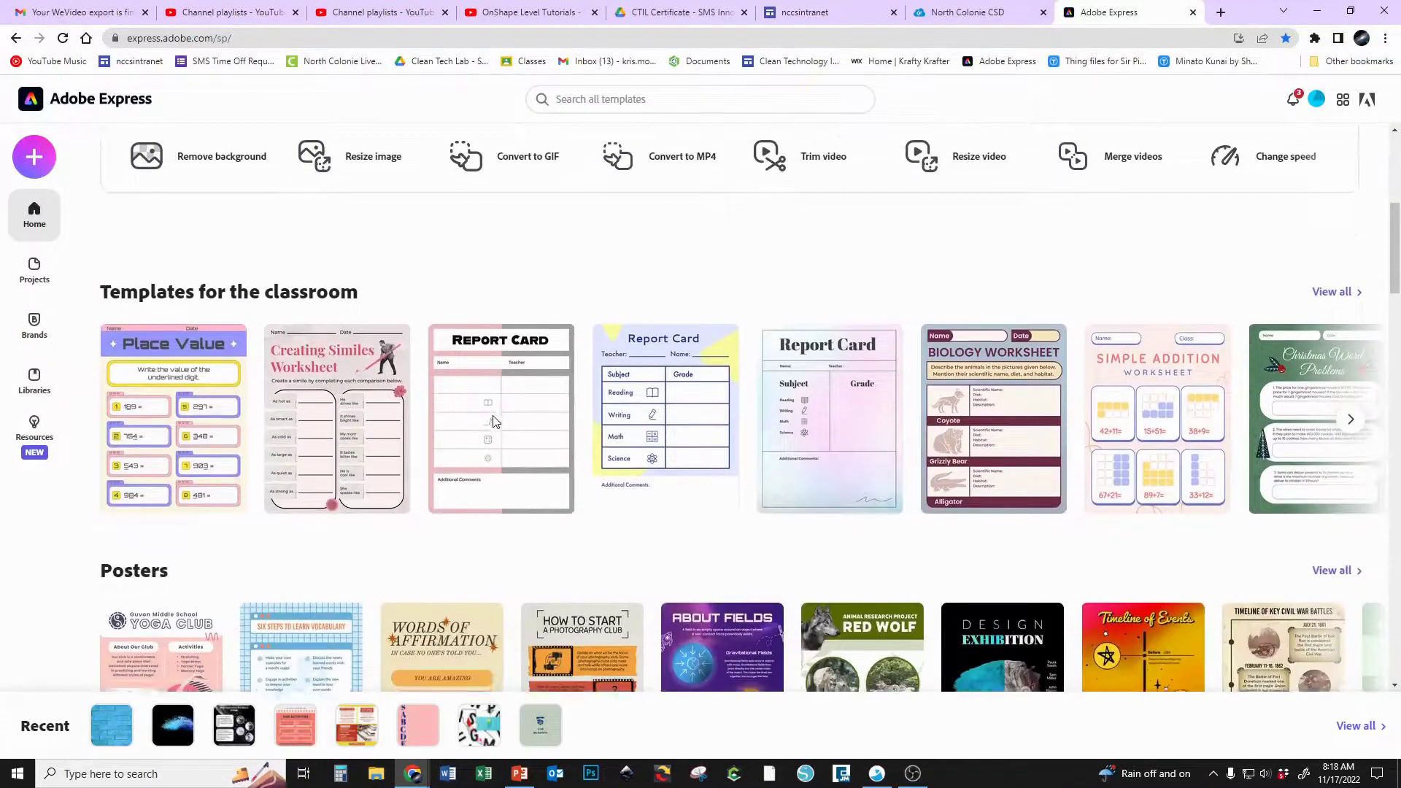
scroll(493, 422, "down", 2)
scroll(493, 421, "up", 8)
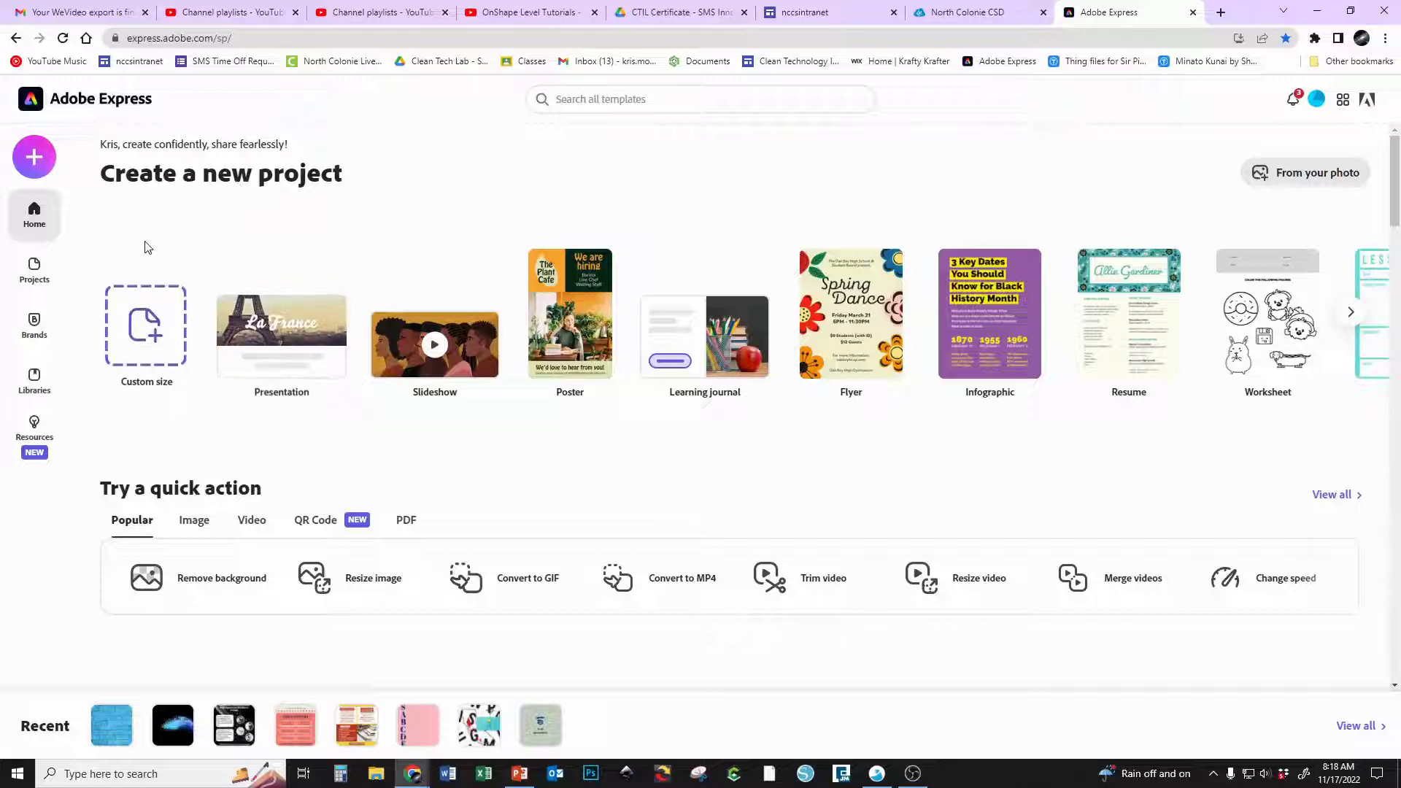
Start a new Collage project from the + menu and skip choosing photos
left_click(34, 162)
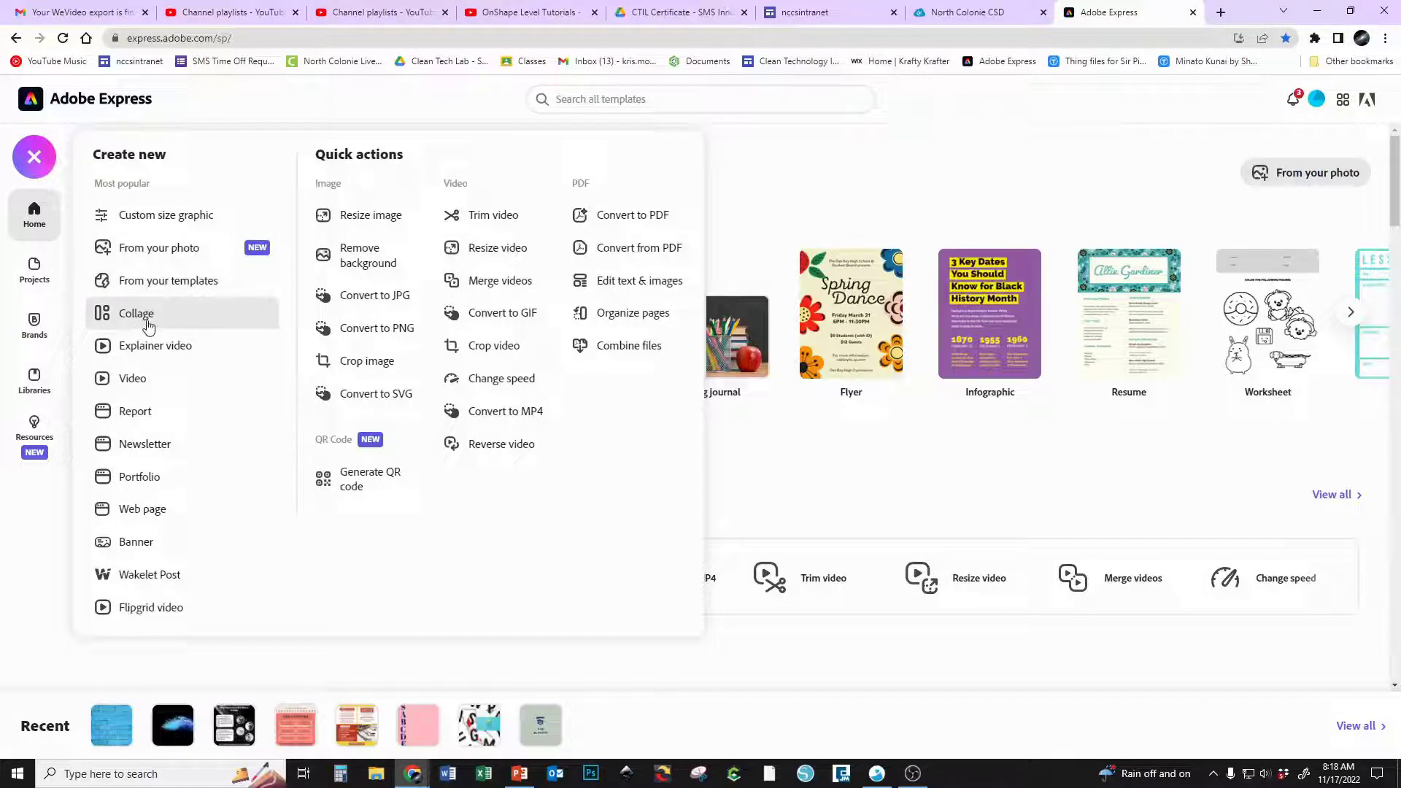
left_click(147, 323)
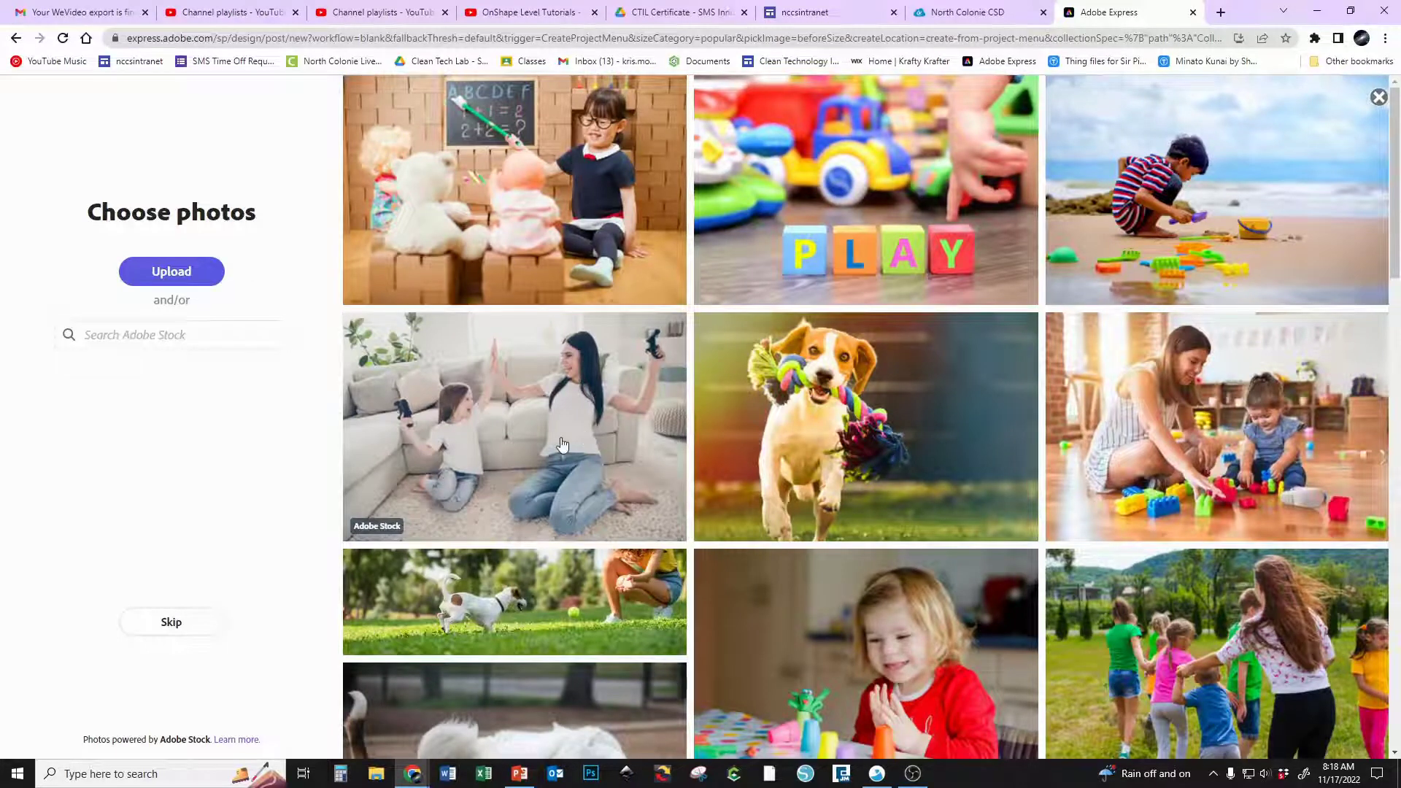
scroll(572, 506, "down", 3)
scroll(572, 506, "up", 3)
scroll(906, 494, "down", 10)
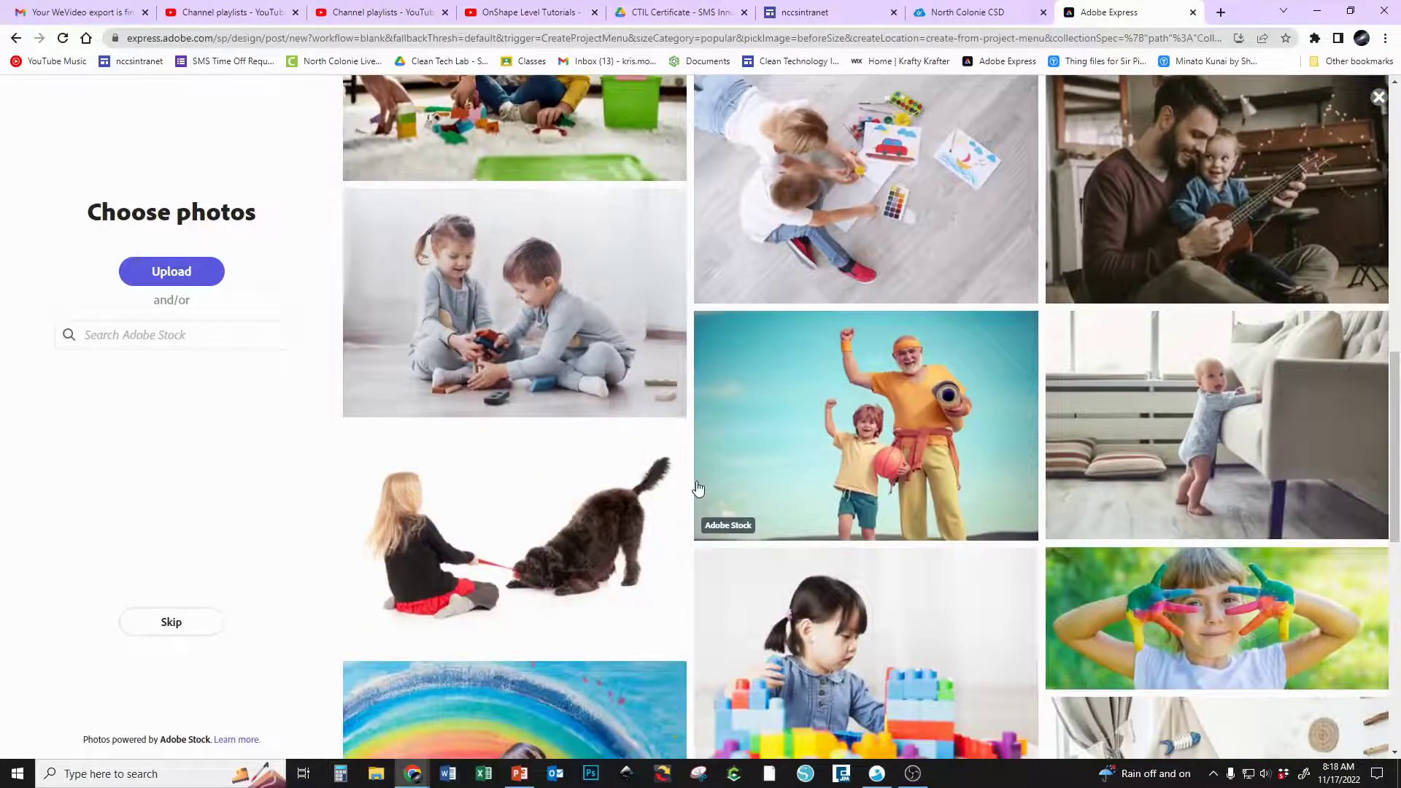
scroll(701, 487, "down", 7)
scroll(698, 487, "down", 2)
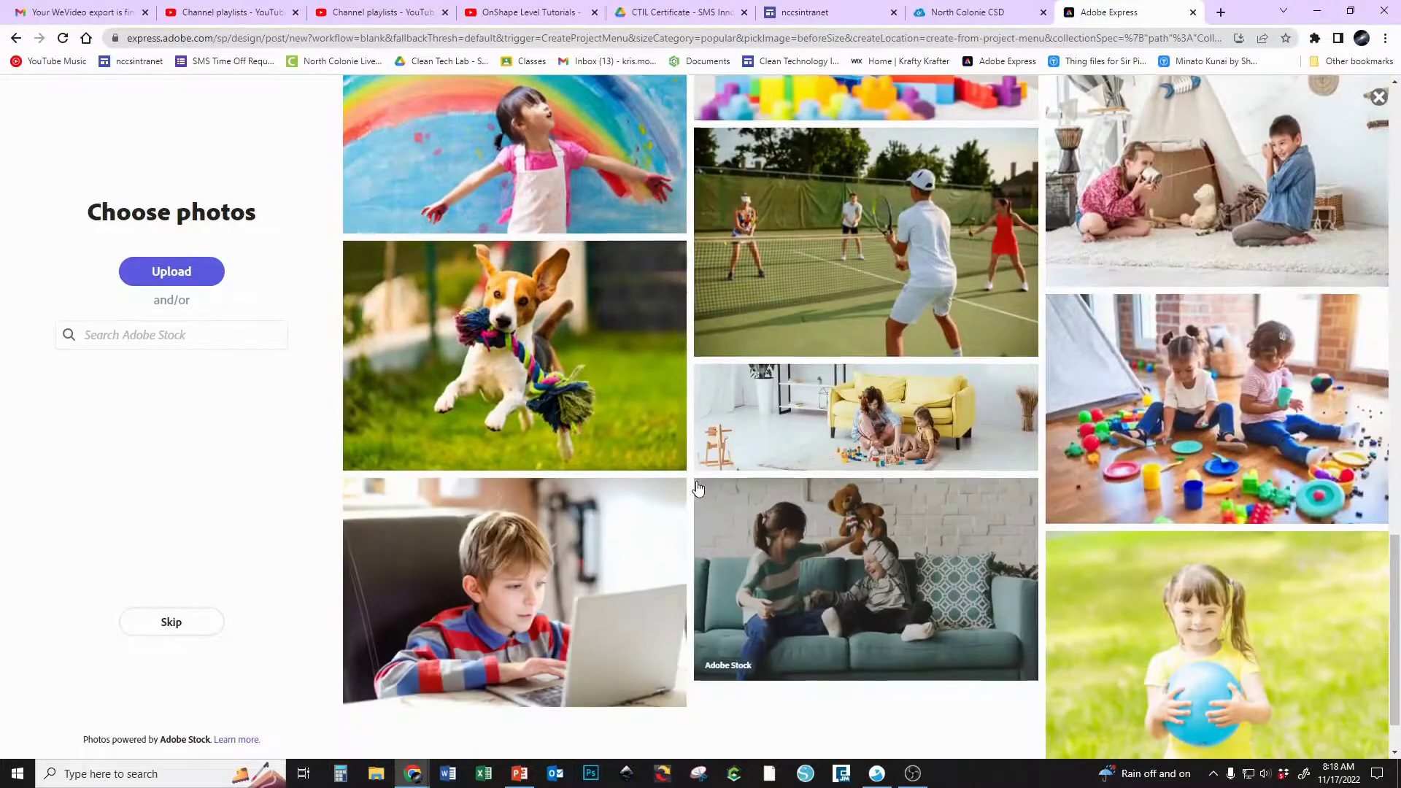
scroll(699, 488, "up", 6)
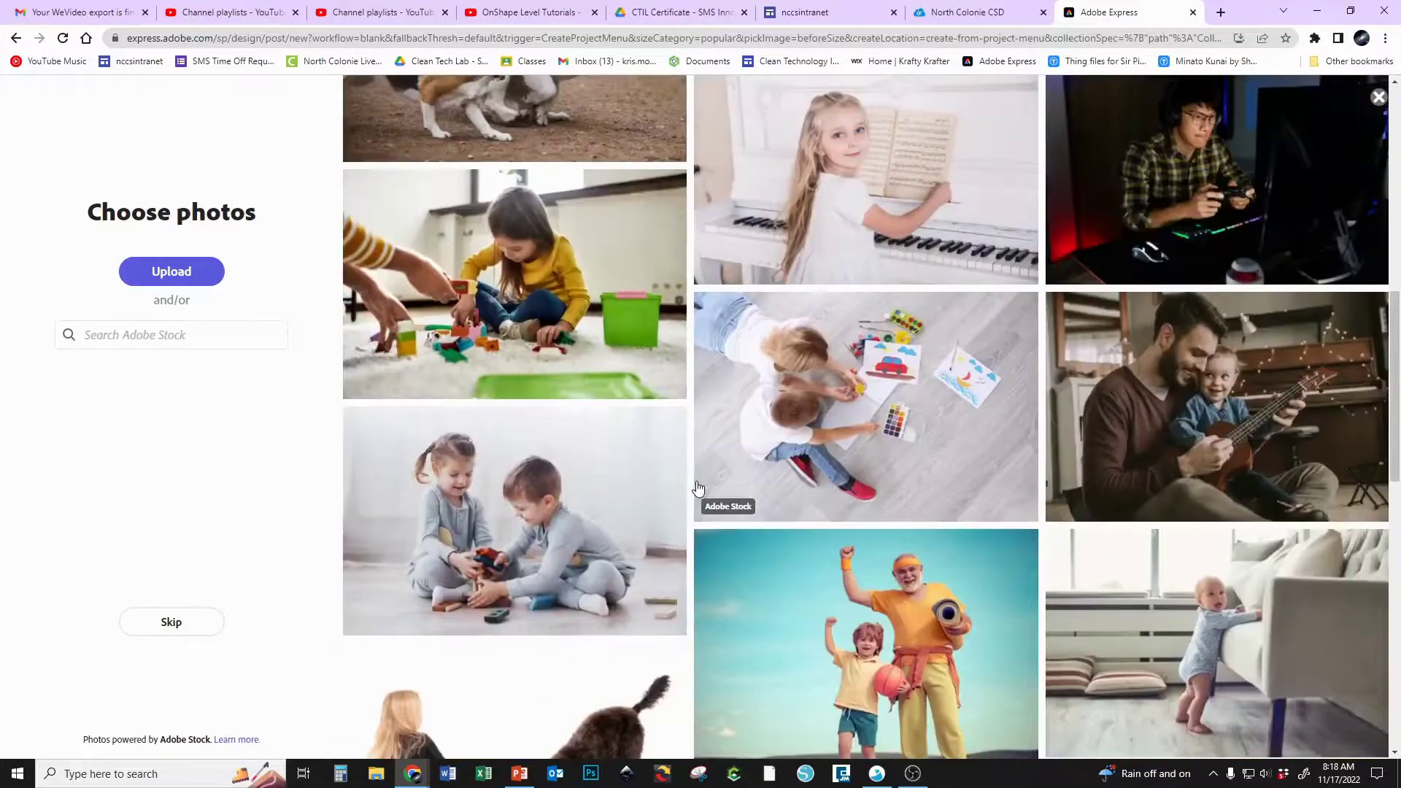
scroll(698, 488, "up", 10)
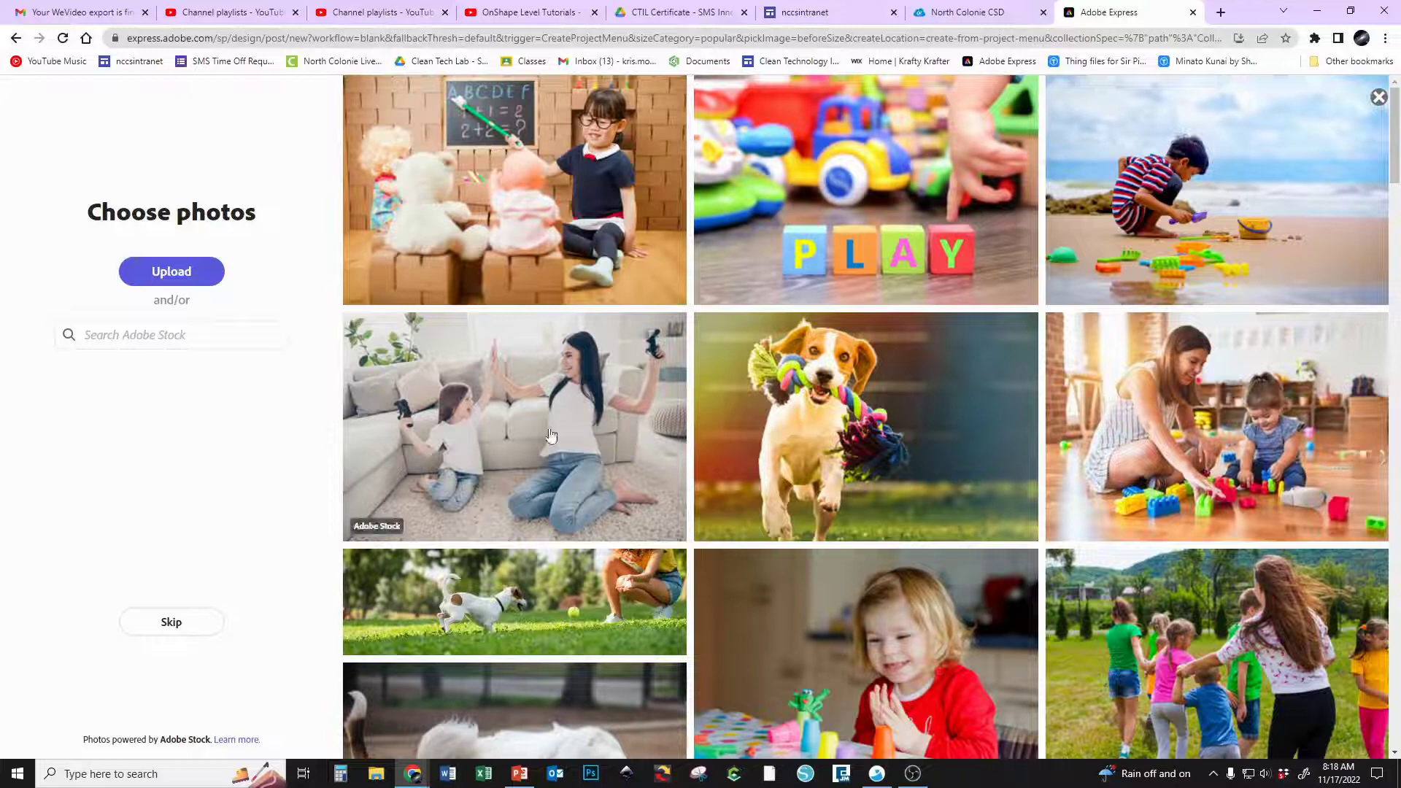
left_click(177, 634)
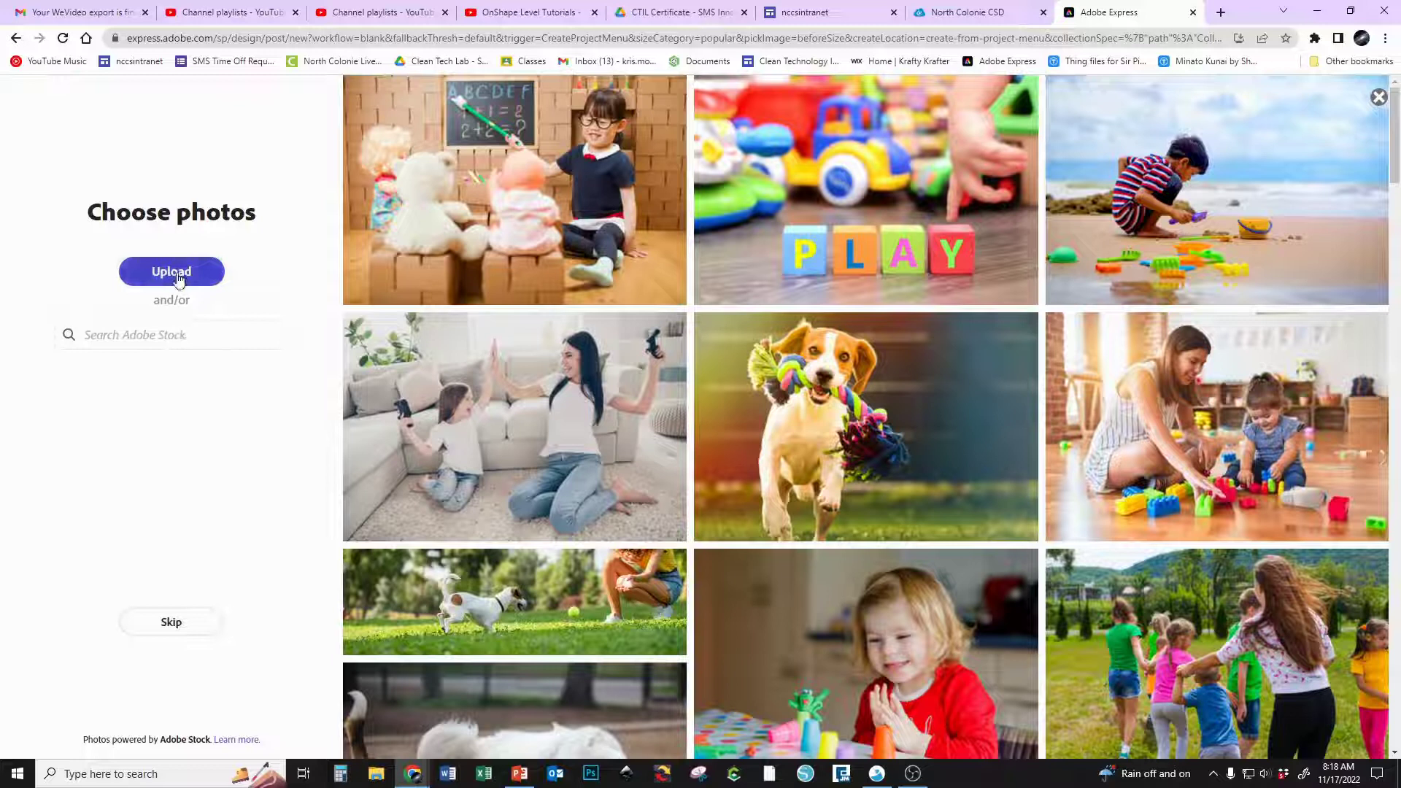
Continue past the photo step to open a blank square collage in the editor
left_click(178, 632)
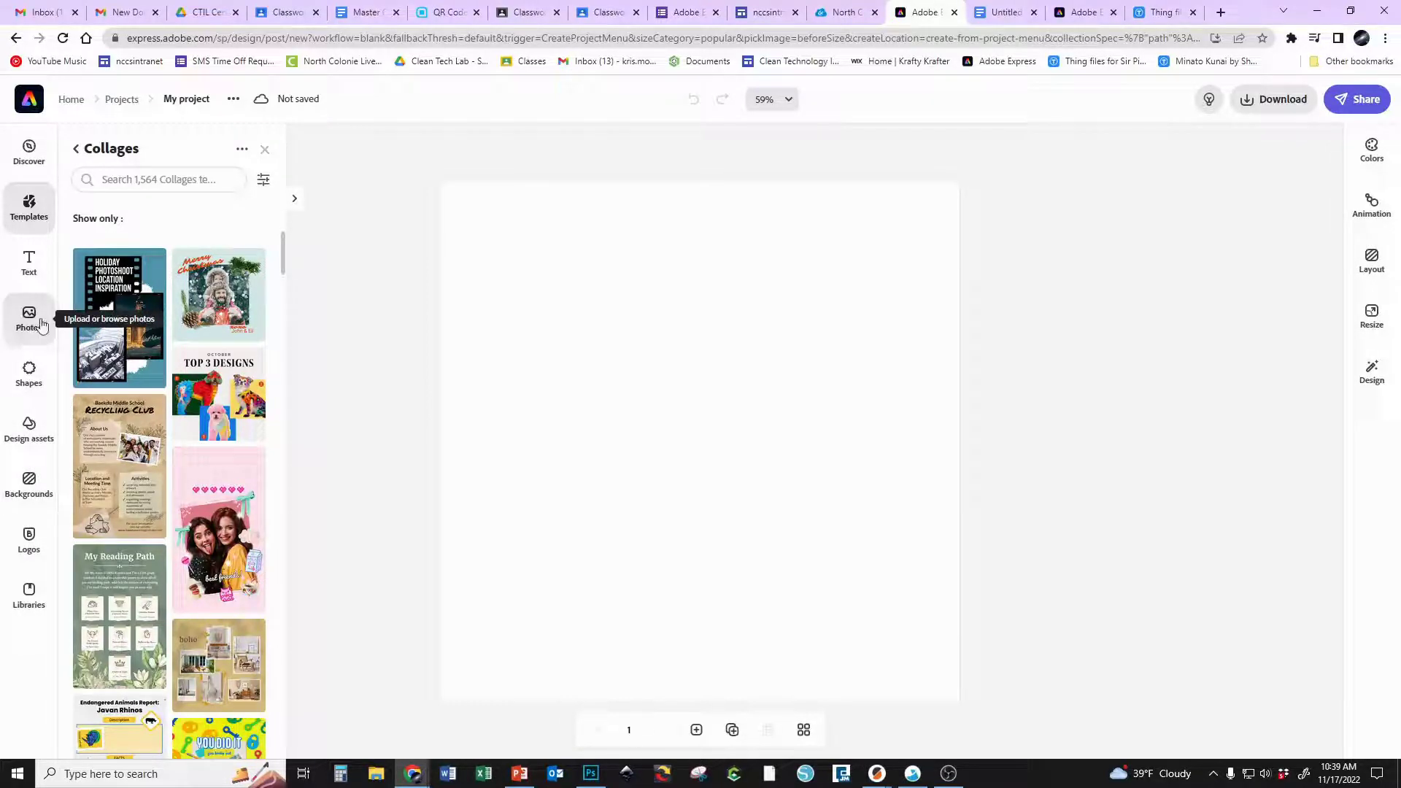
Browse the stock Photos and expand the full All photos collection
left_click(16, 316)
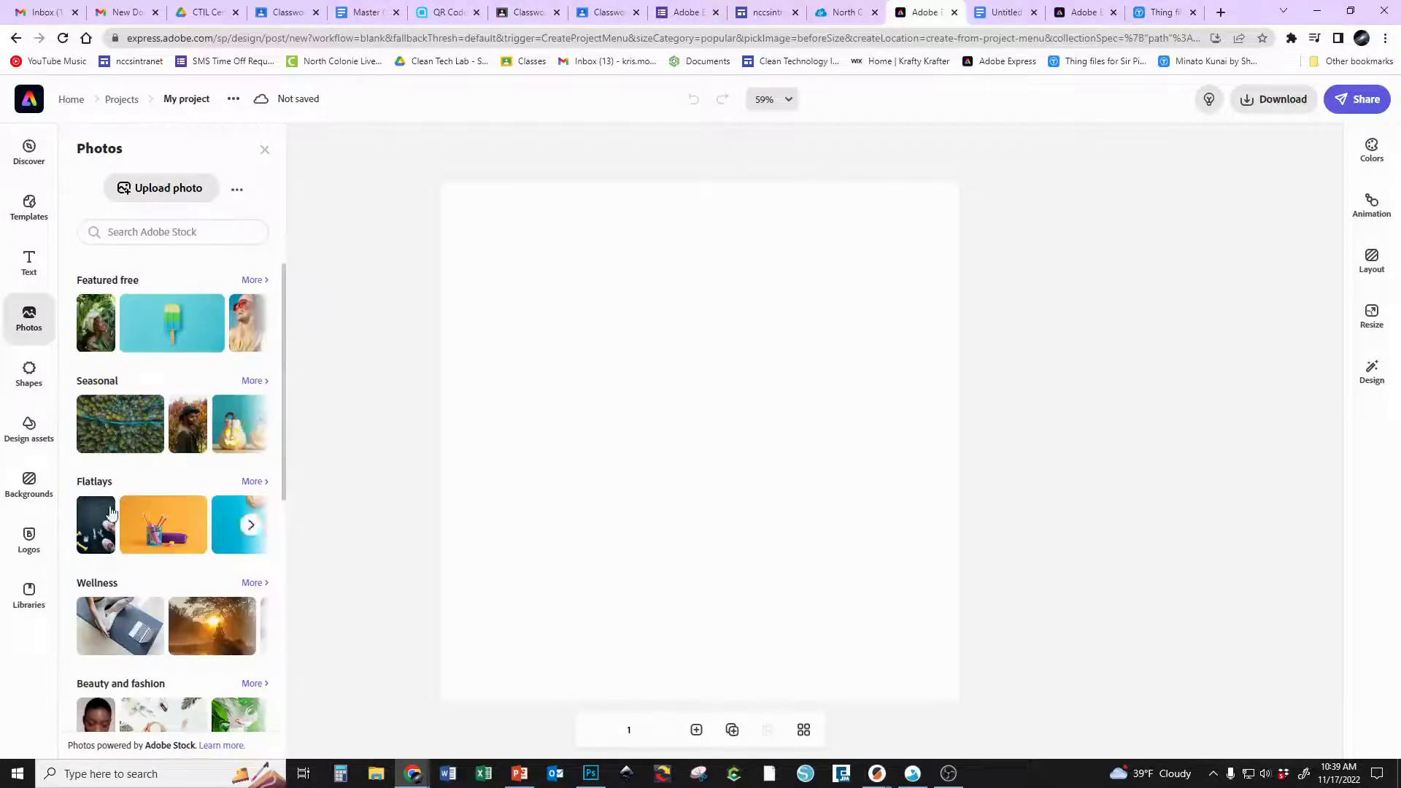
scroll(164, 624, "down", 5)
scroll(164, 624, "down", 1)
scroll(164, 624, "up", 6)
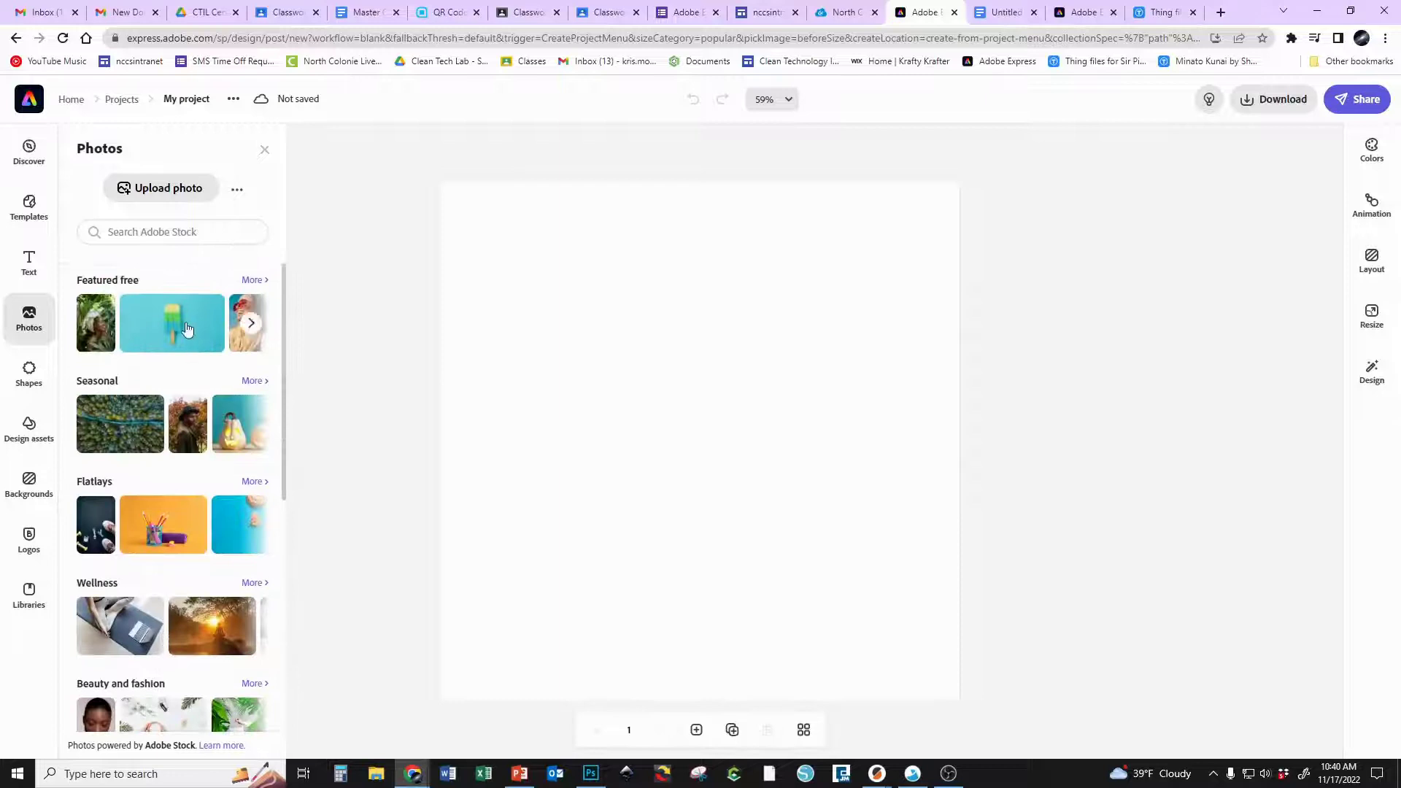
scroll(154, 584, "down", 6)
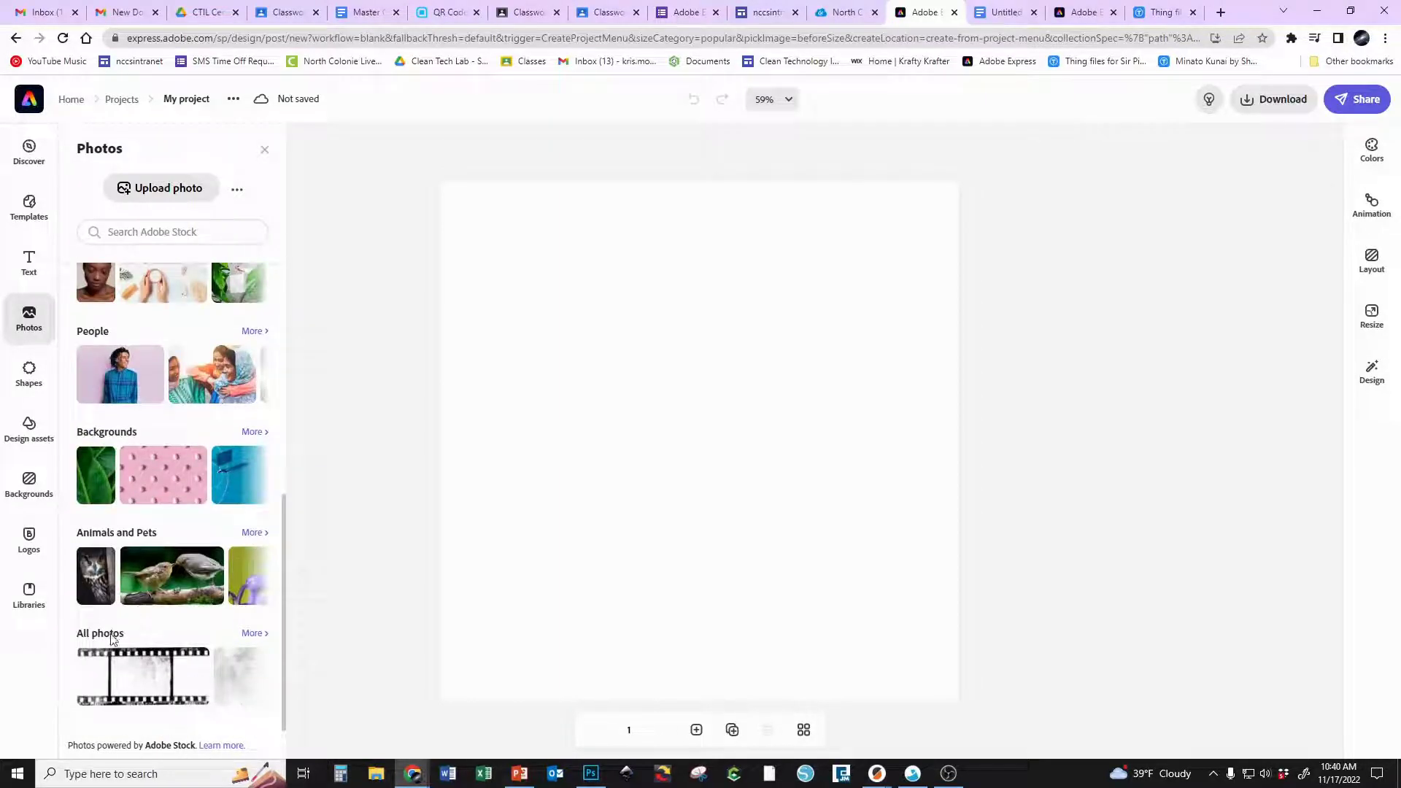
left_click(251, 633)
scroll(205, 532, "down", 4)
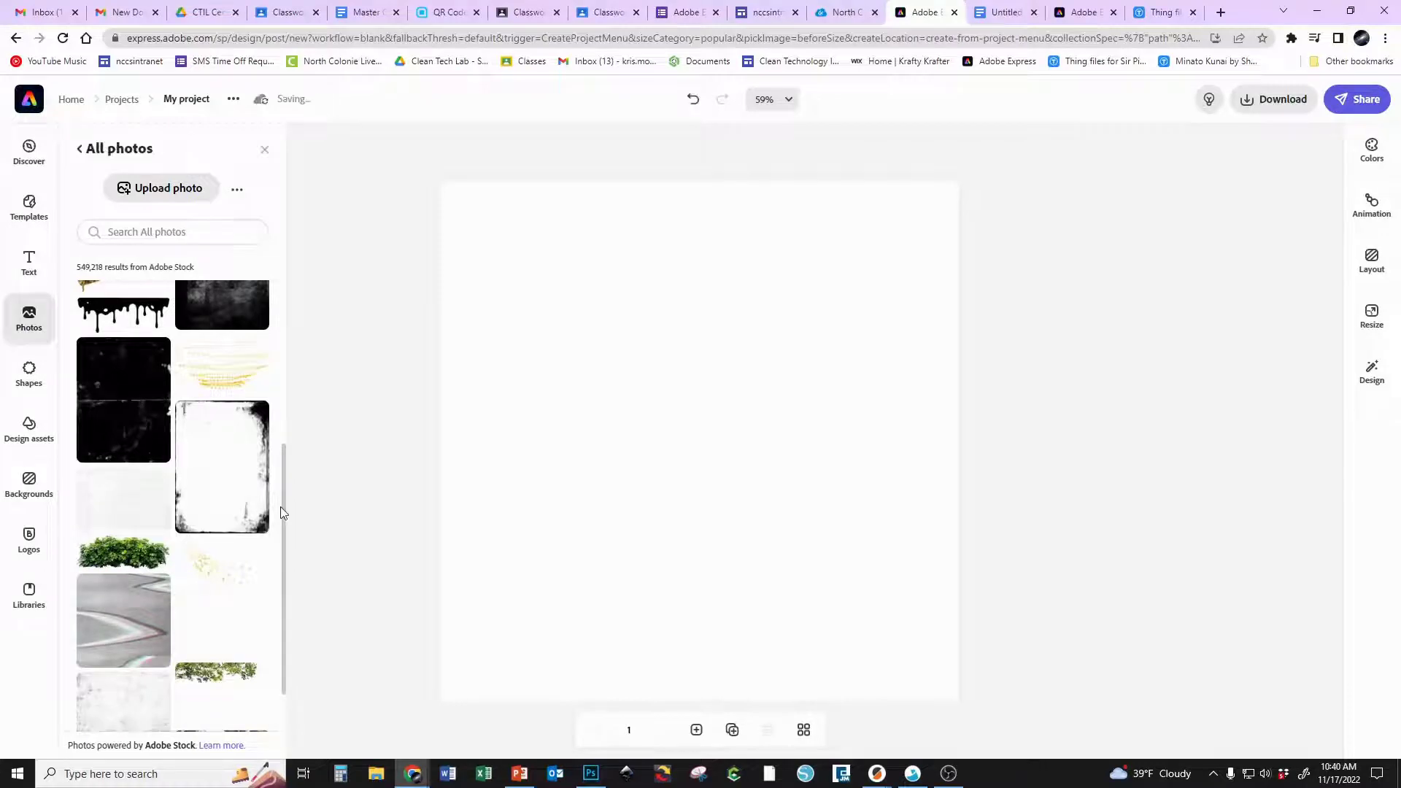
Try the black grunge photo, moved to the top-left and enlarged, then delete it
left_click(704, 399)
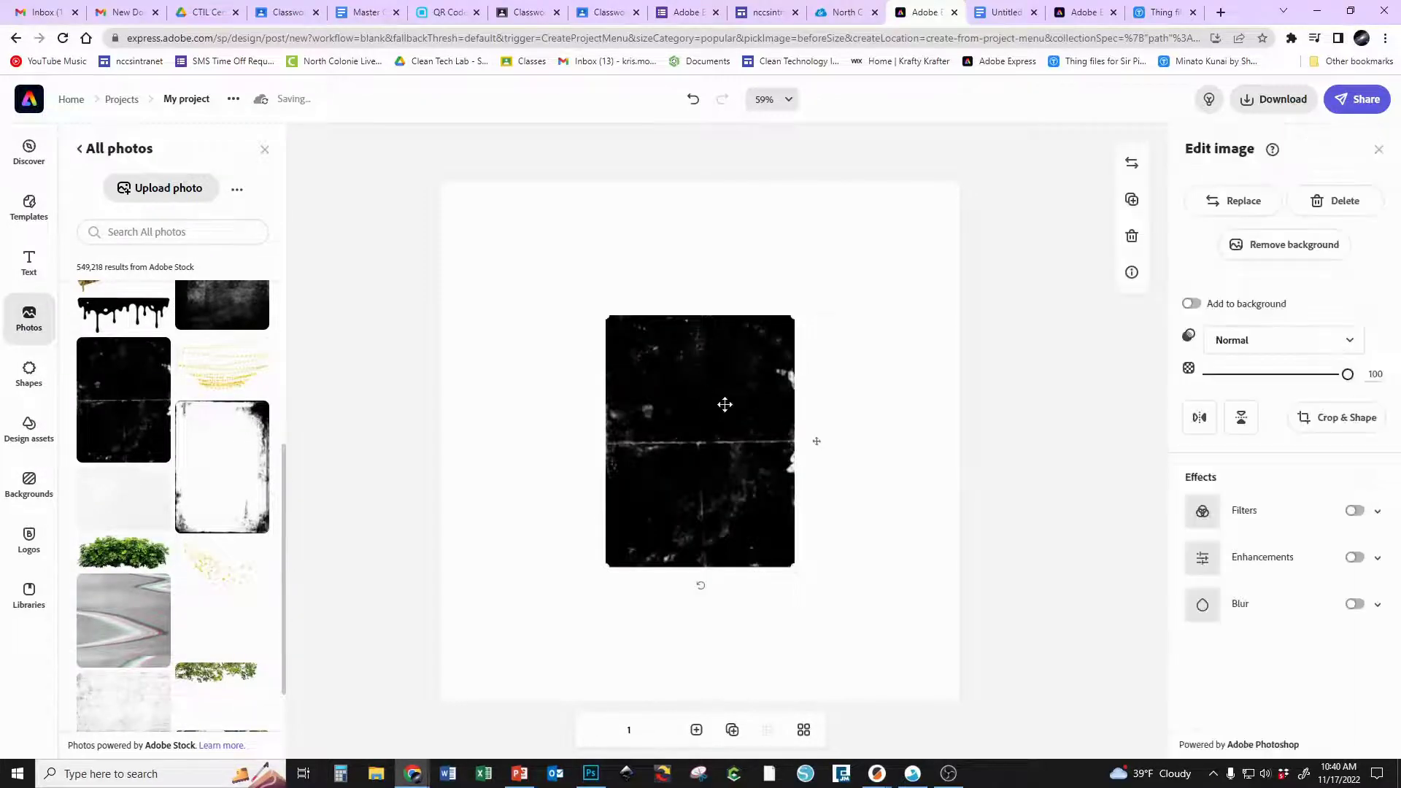
left_click_drag(741, 416, 577, 306)
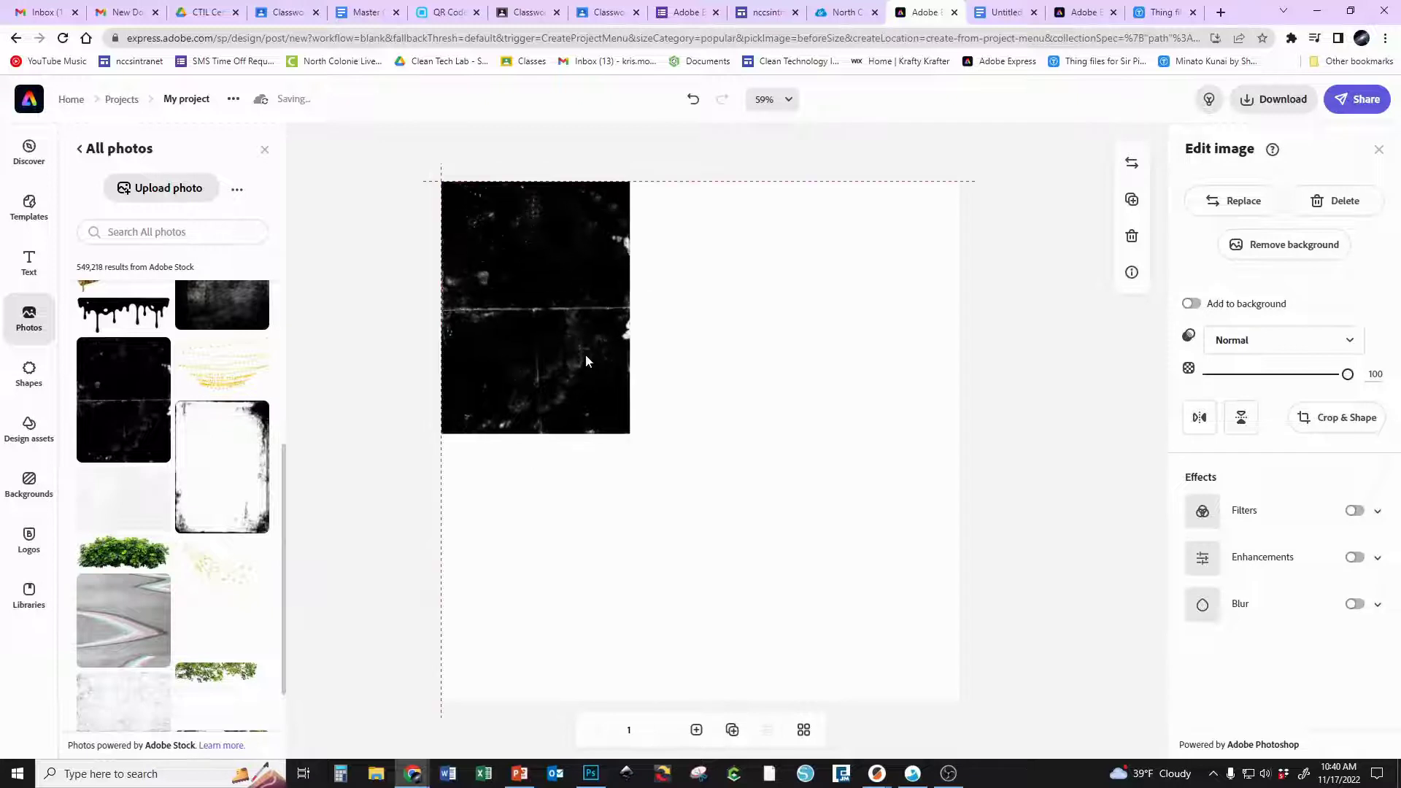
left_click_drag(634, 433, 902, 640)
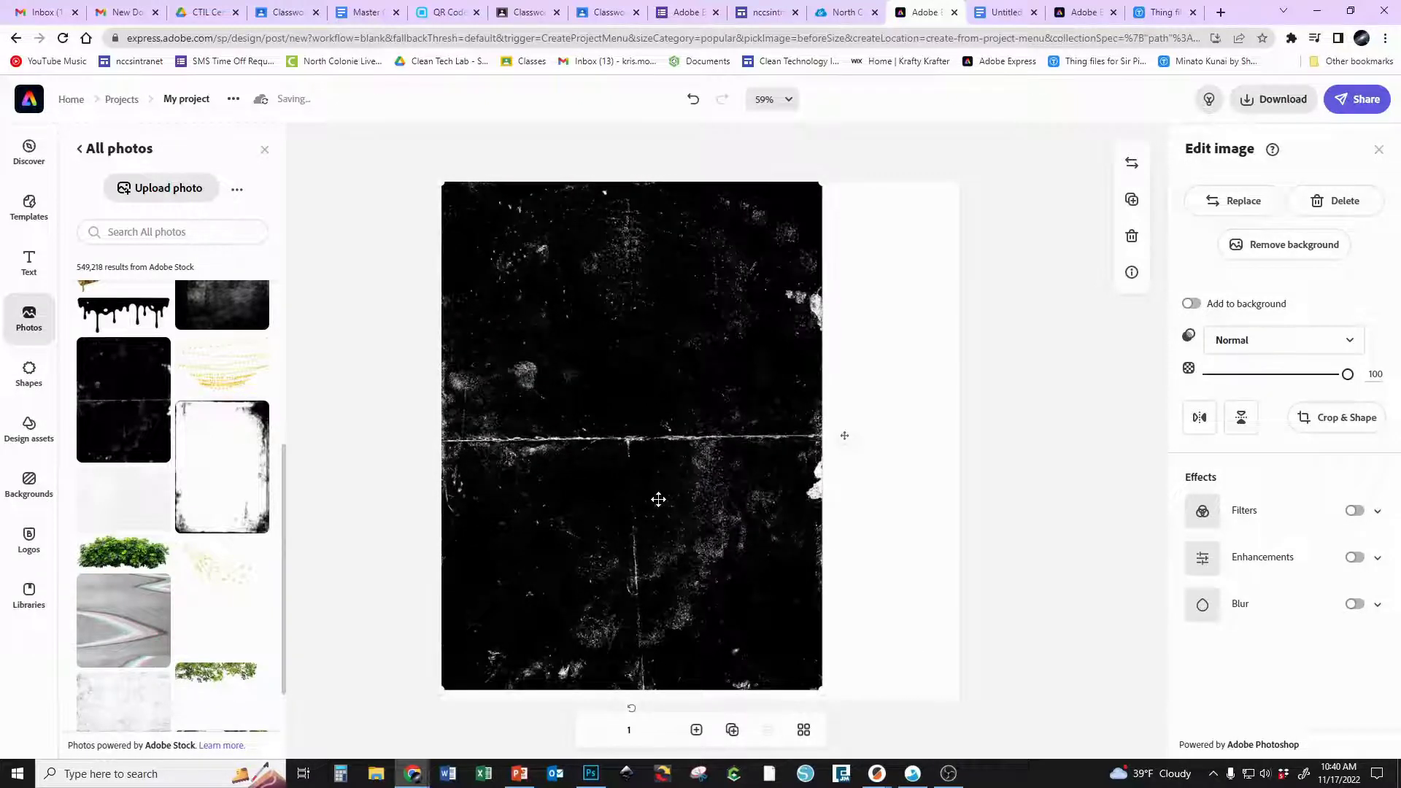
key("Delete")
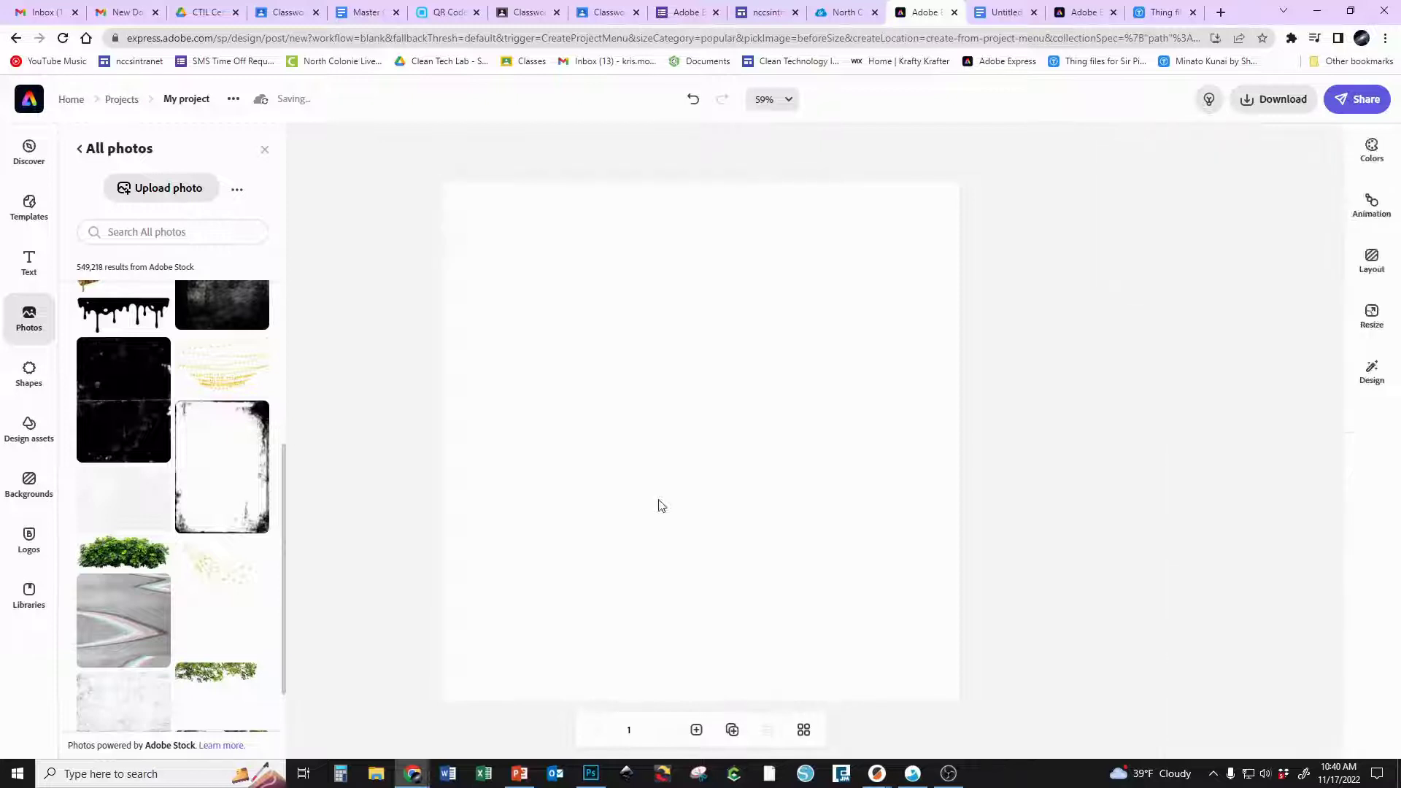
scroll(121, 406, "up", 4)
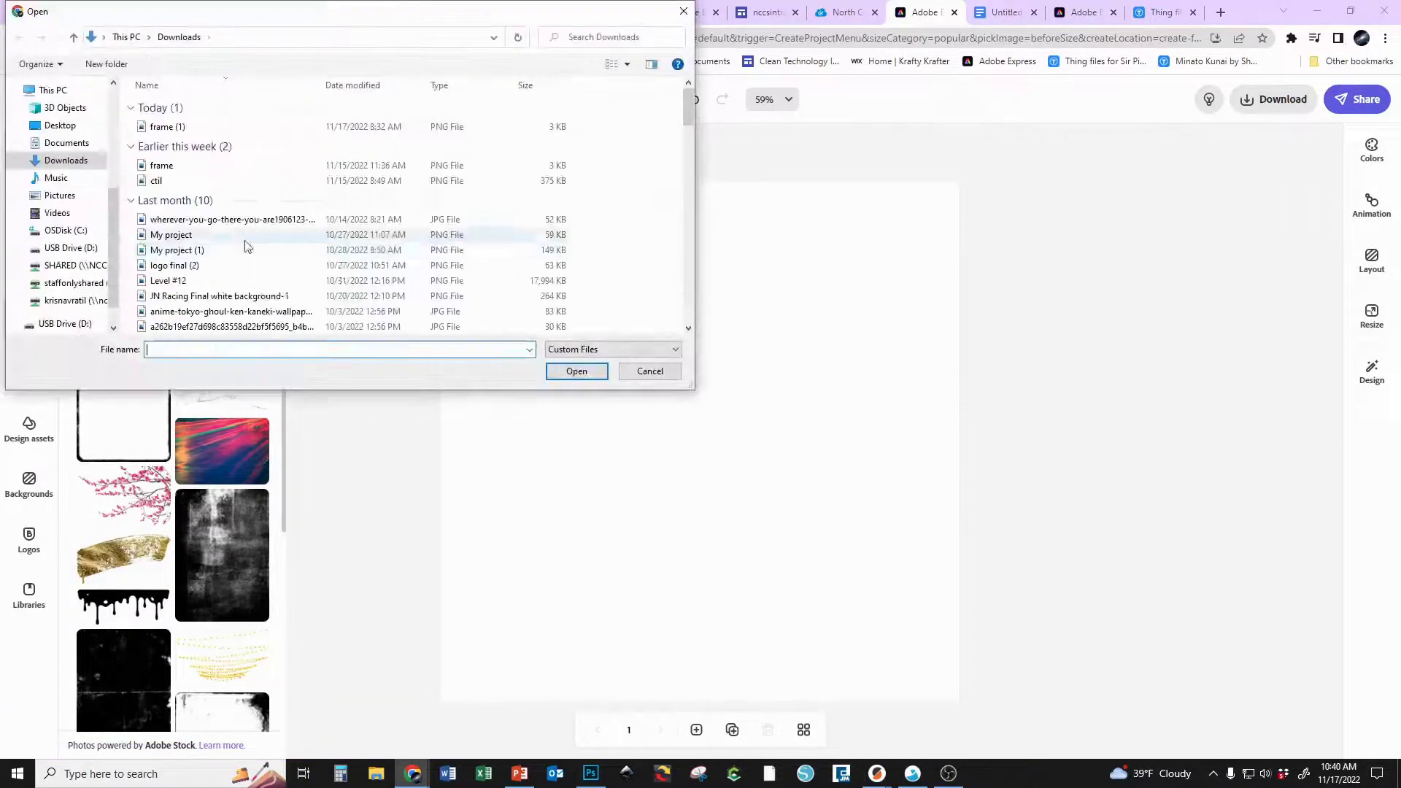
left_click(684, 12)
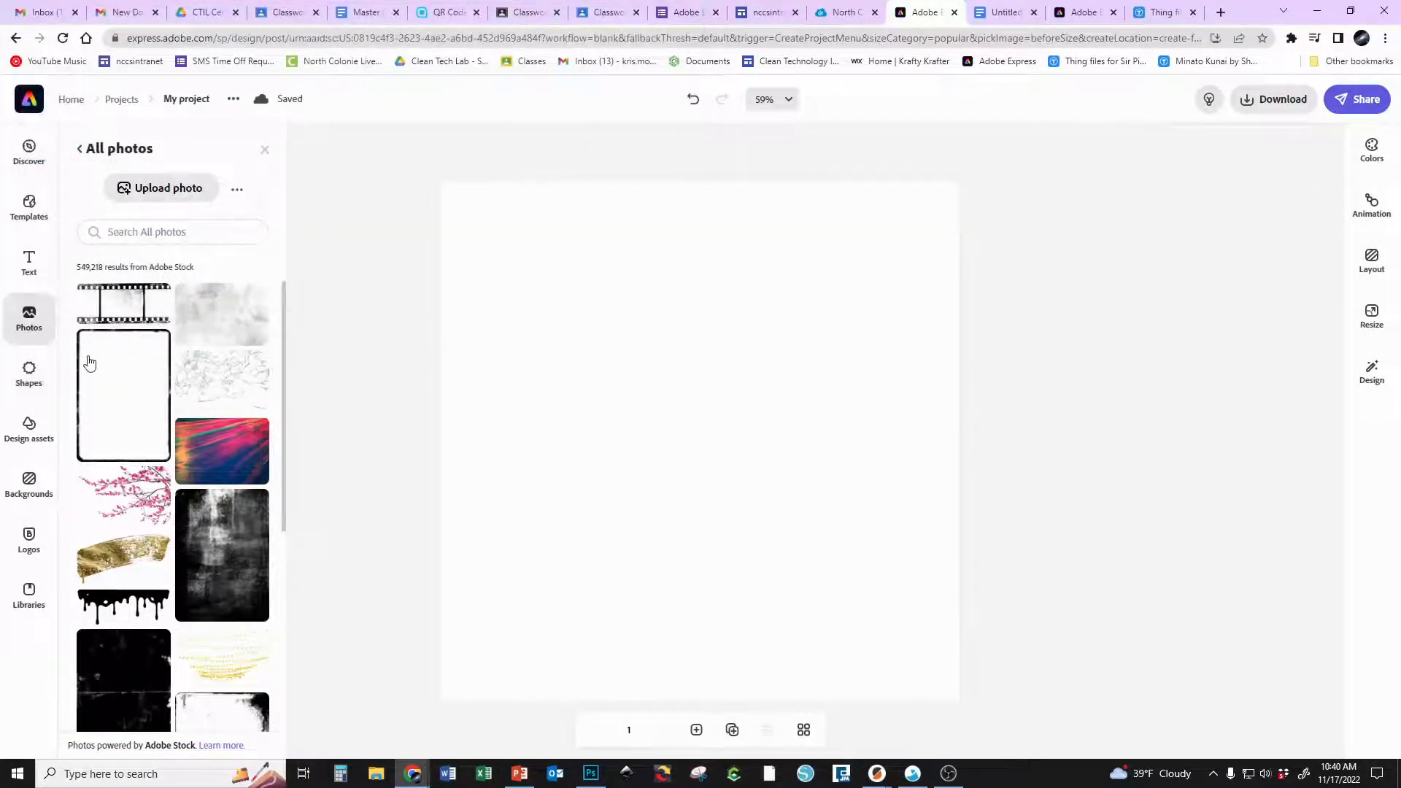
Apply the dark light-ray Space background, then add the red starry Space image
left_click(30, 495)
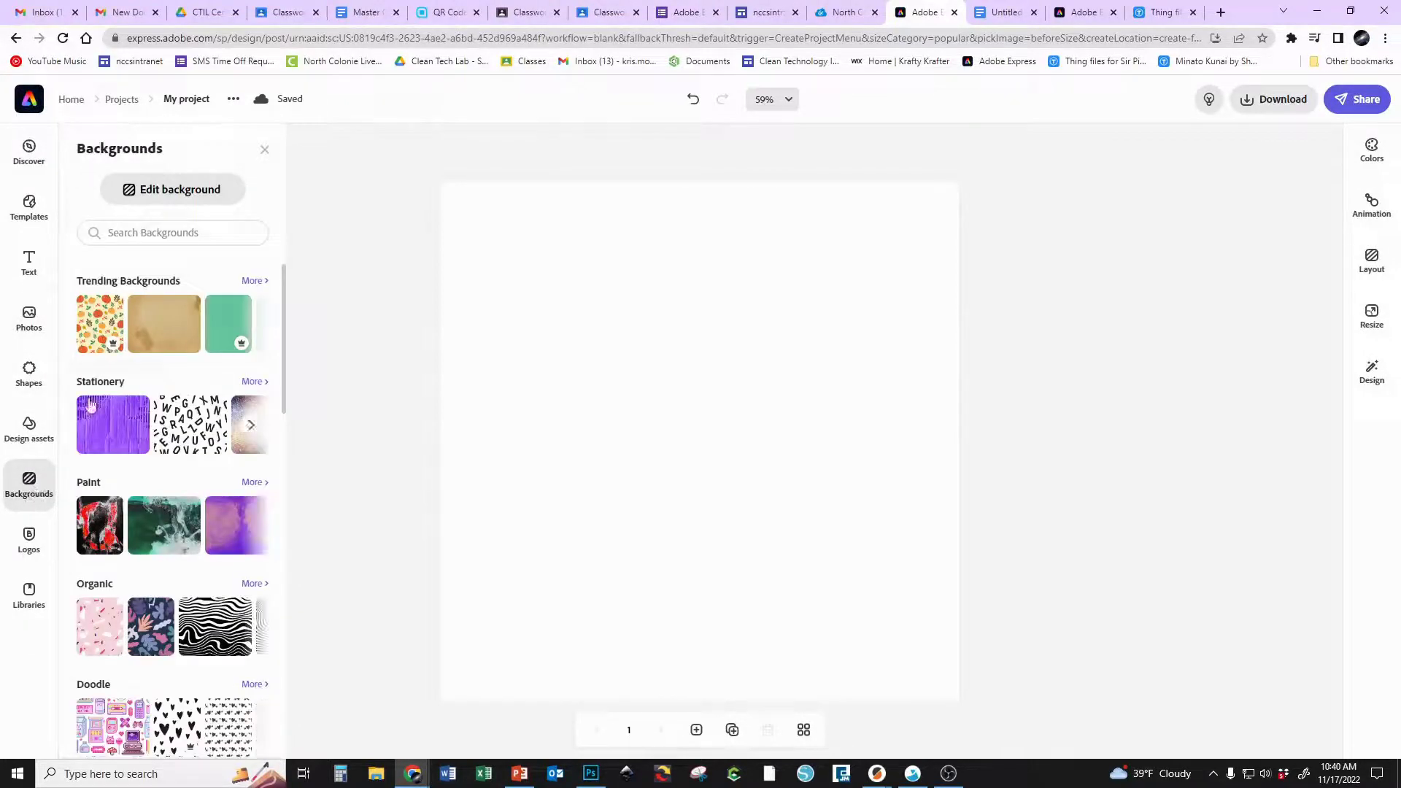
scroll(141, 320, "down", 3)
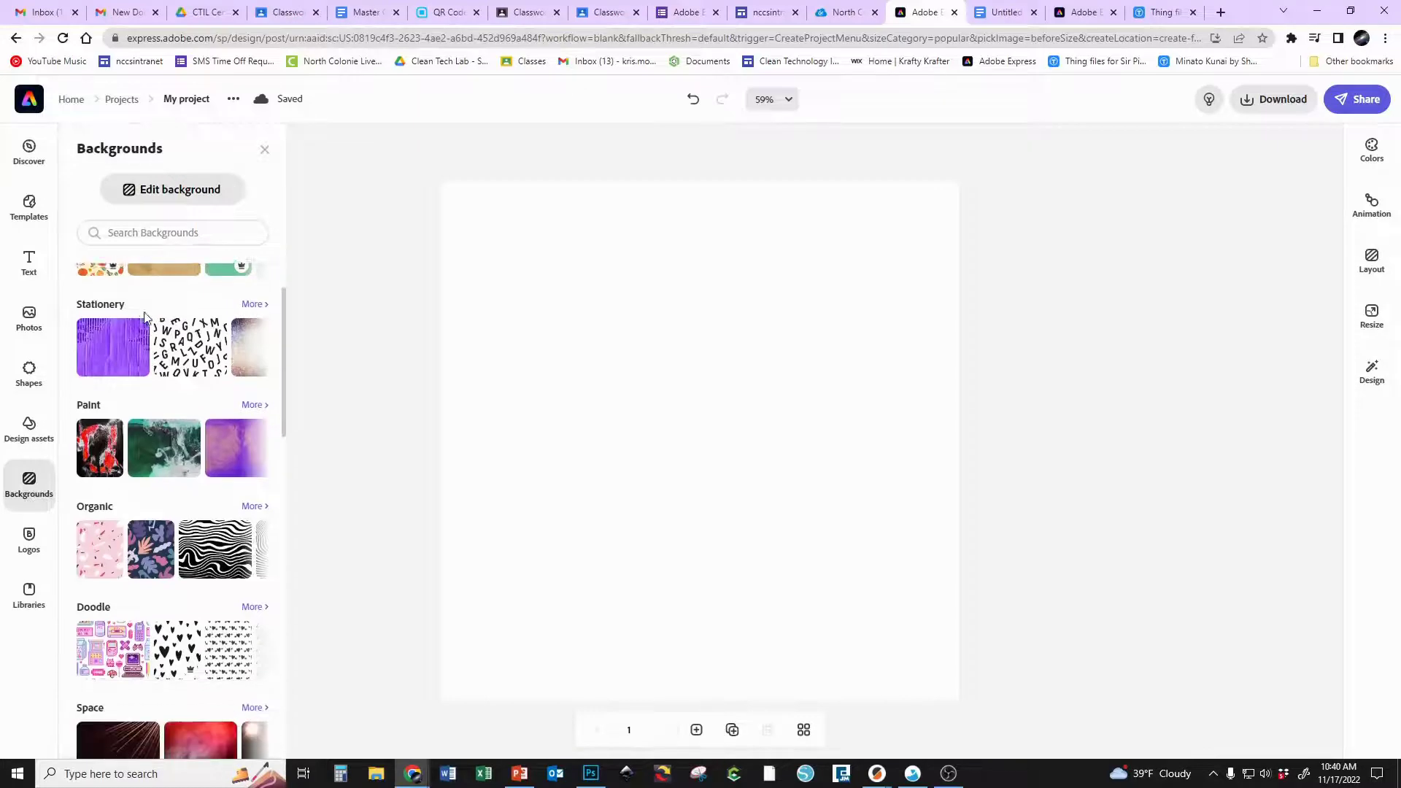
scroll(143, 312, "up", 3)
scroll(143, 313, "down", 5)
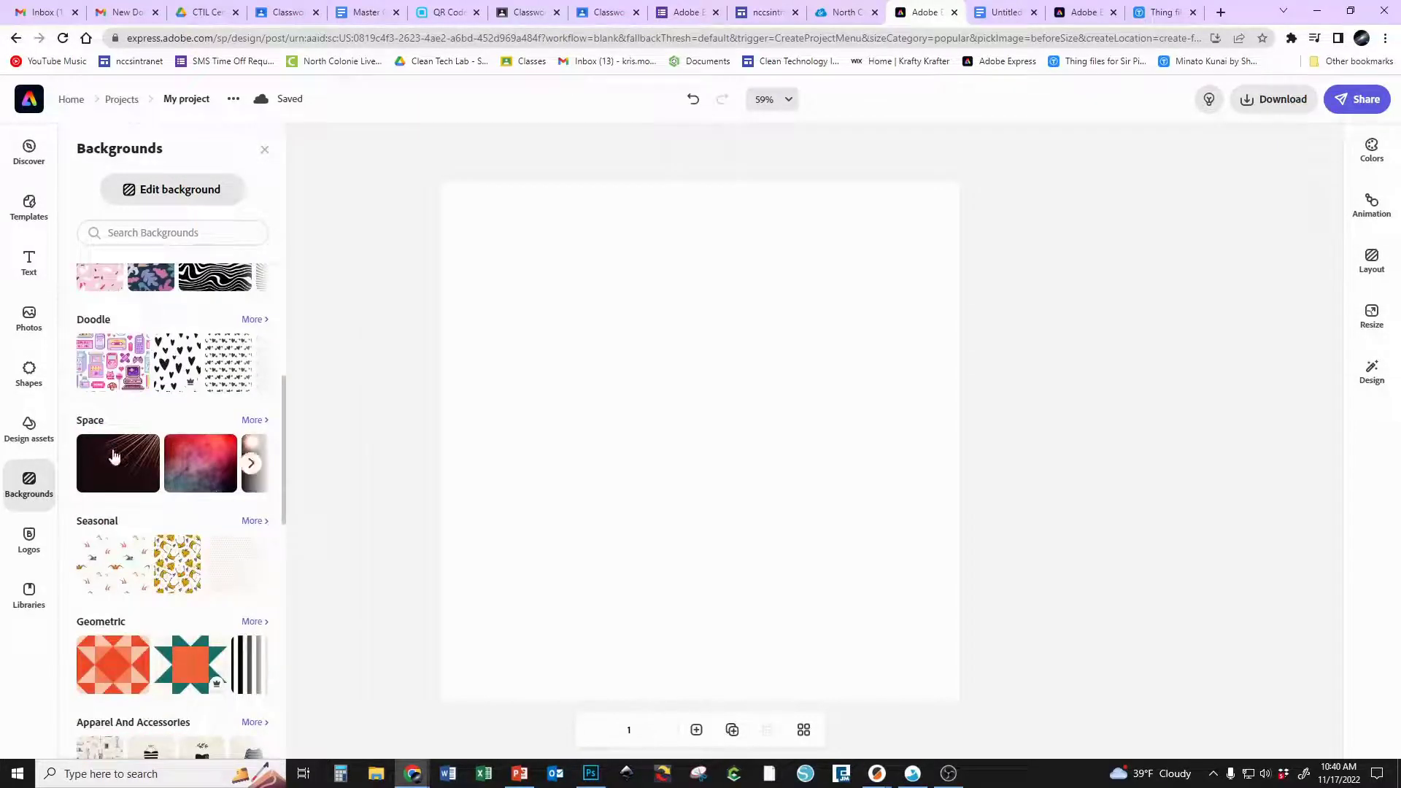
left_click(115, 456)
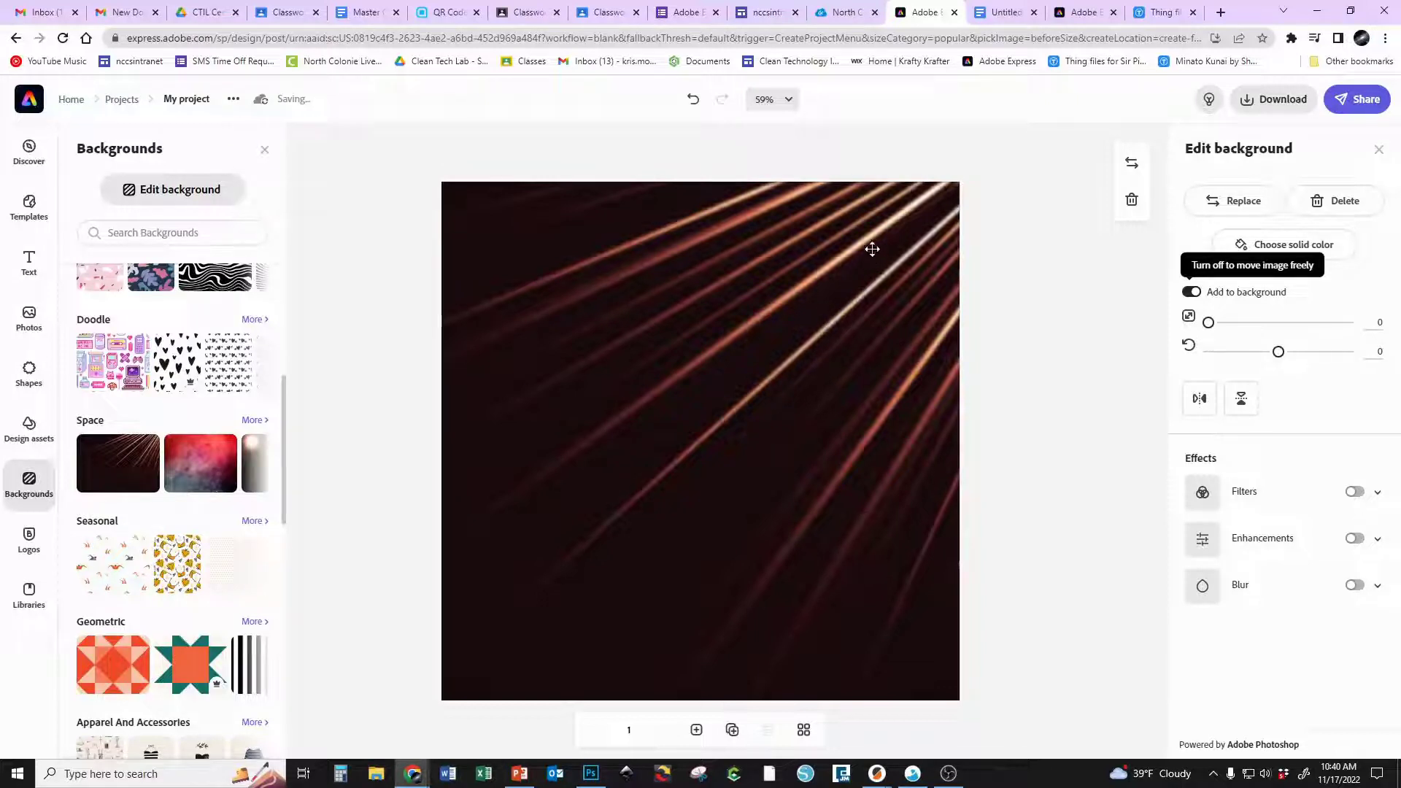
left_click(202, 455)
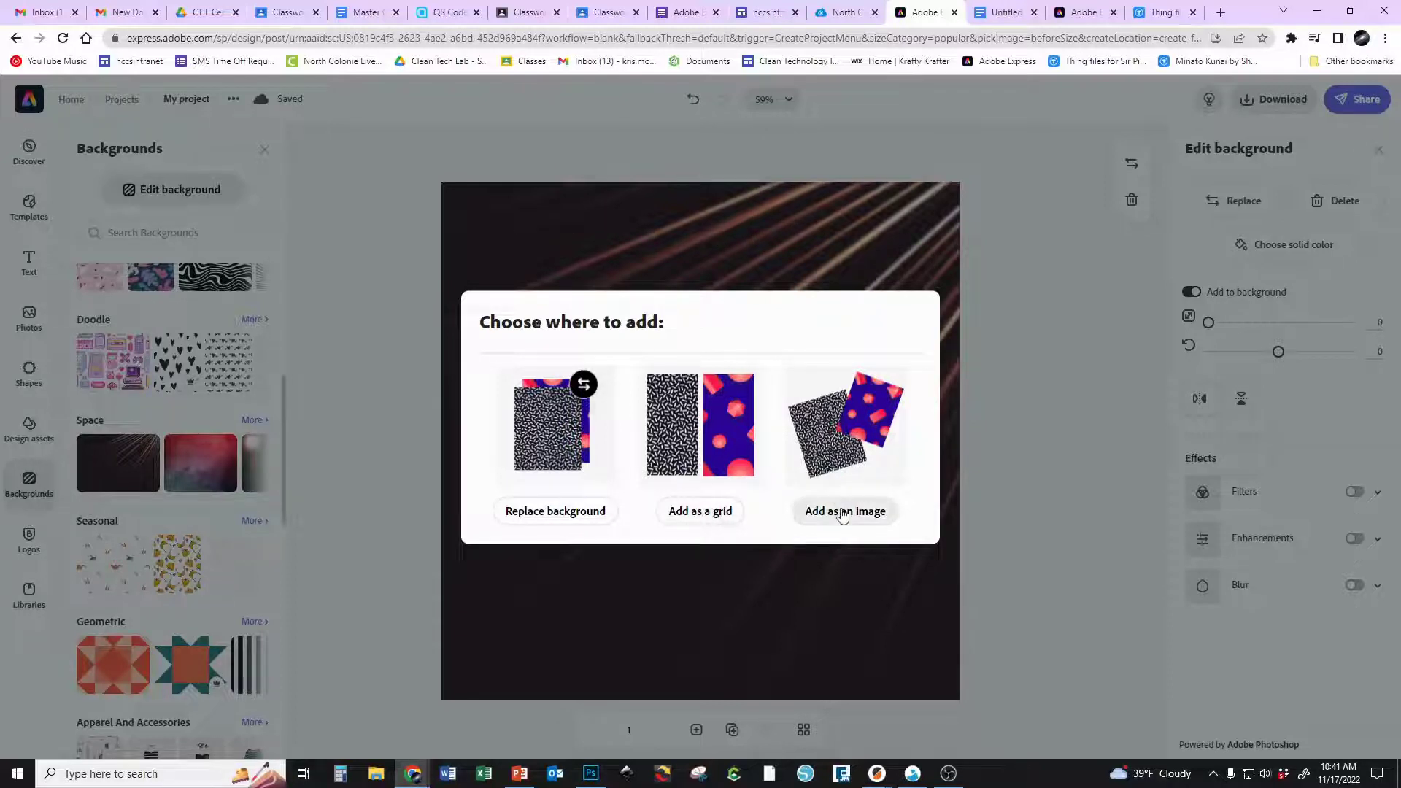
Place the red Space image beside the light-ray background as a grid, widening the light-ray cell
left_click(711, 515)
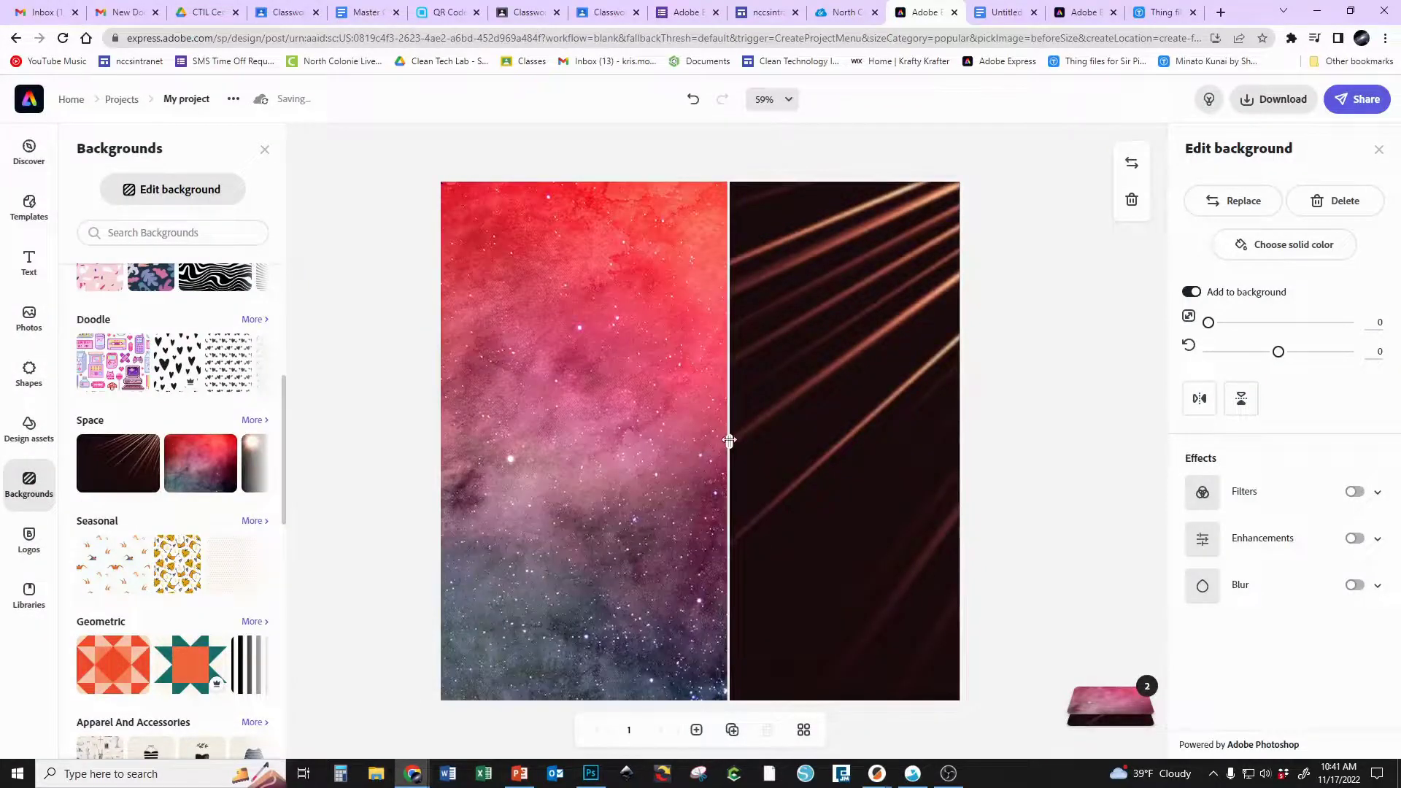
left_click_drag(729, 441, 761, 436)
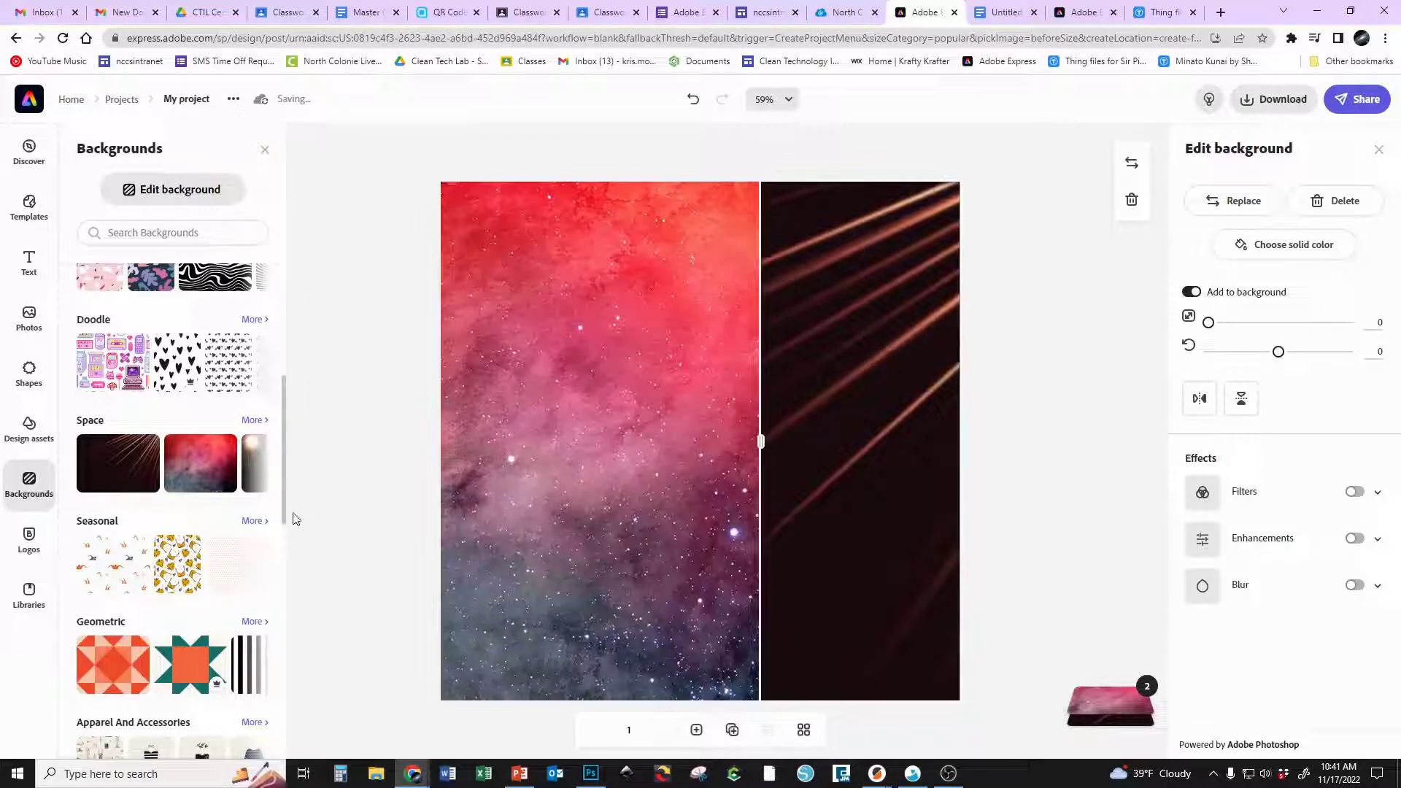
scroll(194, 361, "up", 3)
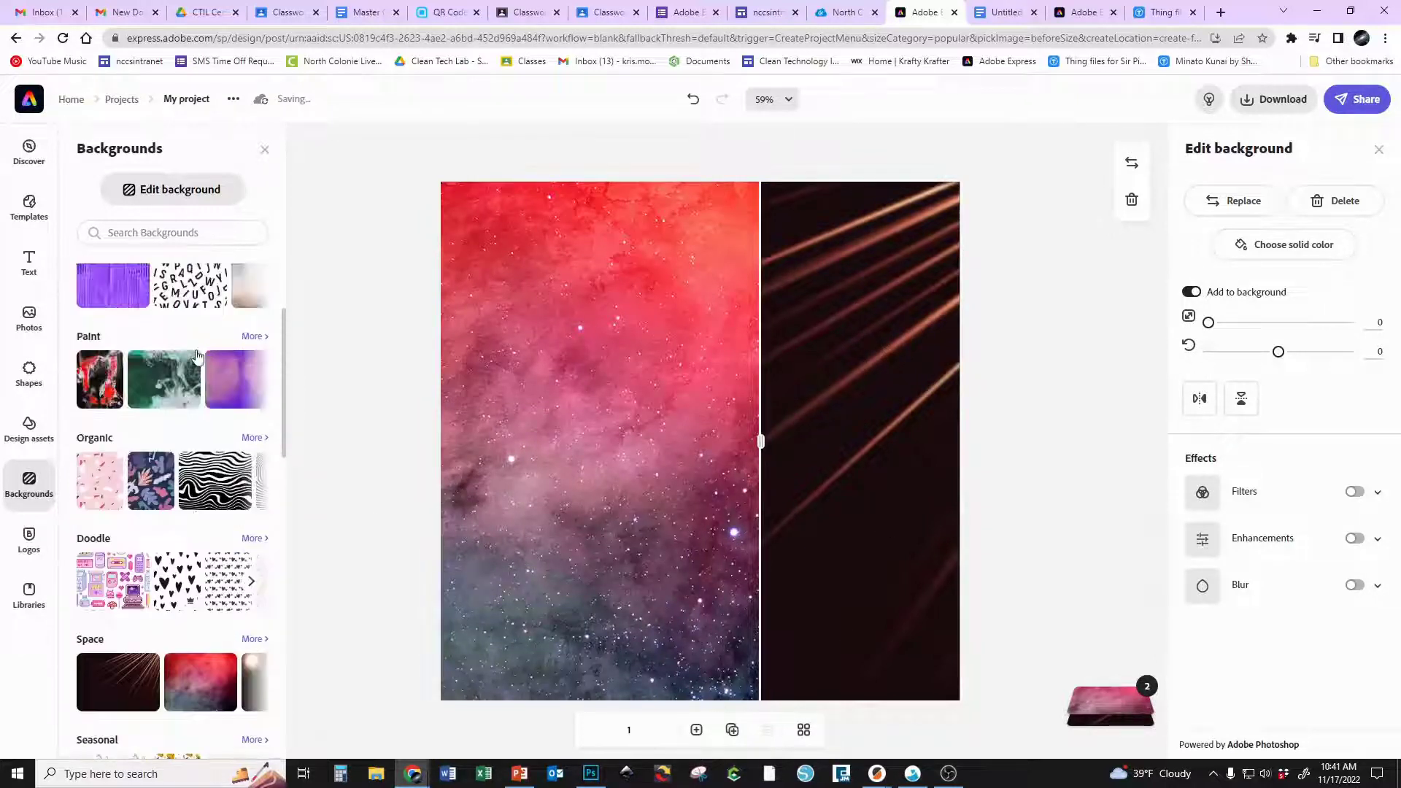
scroll(181, 430, "up", 3)
scroll(190, 354, "down", 10)
scroll(192, 355, "down", 3)
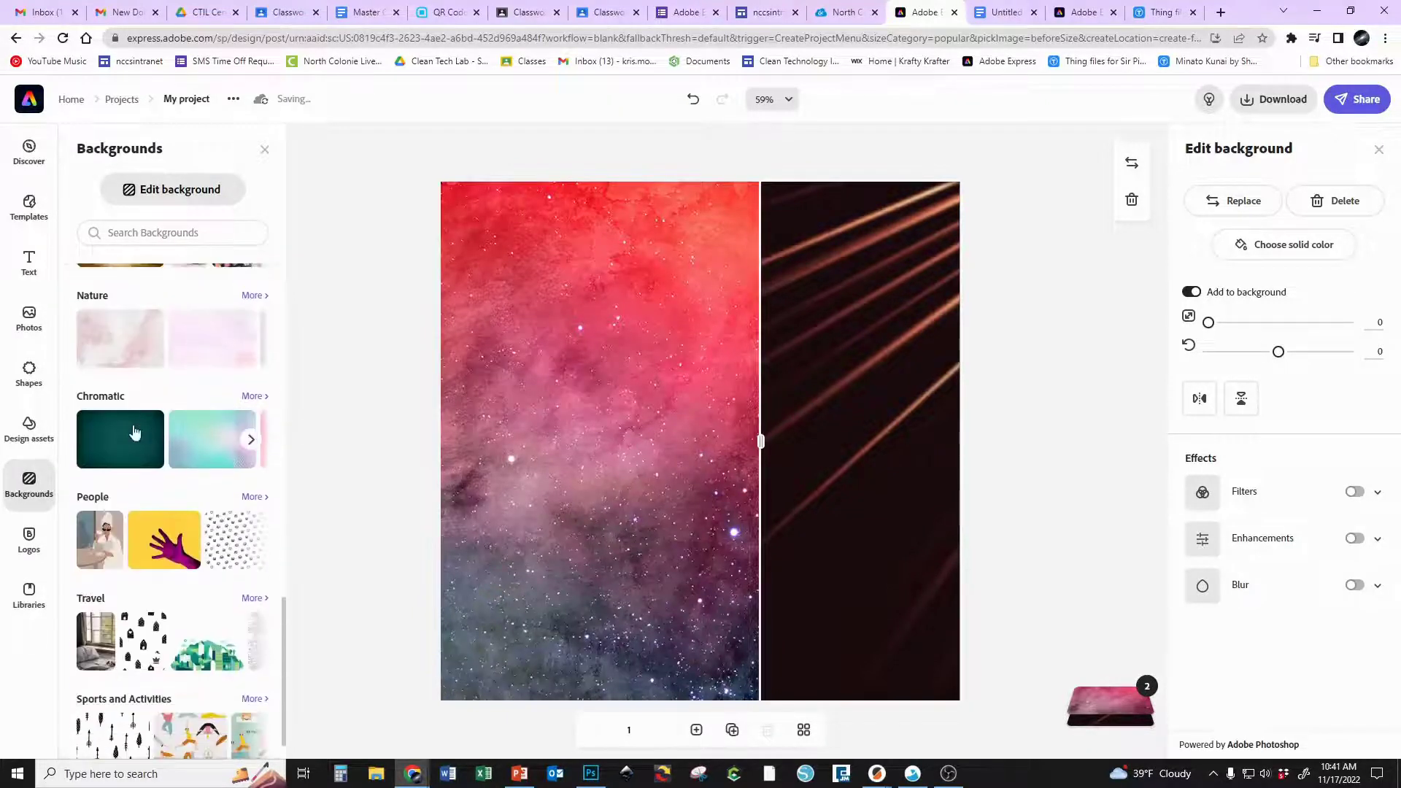
Replace the right cell with teal Chromatic, then select and delete the galaxy cell
left_click(128, 436)
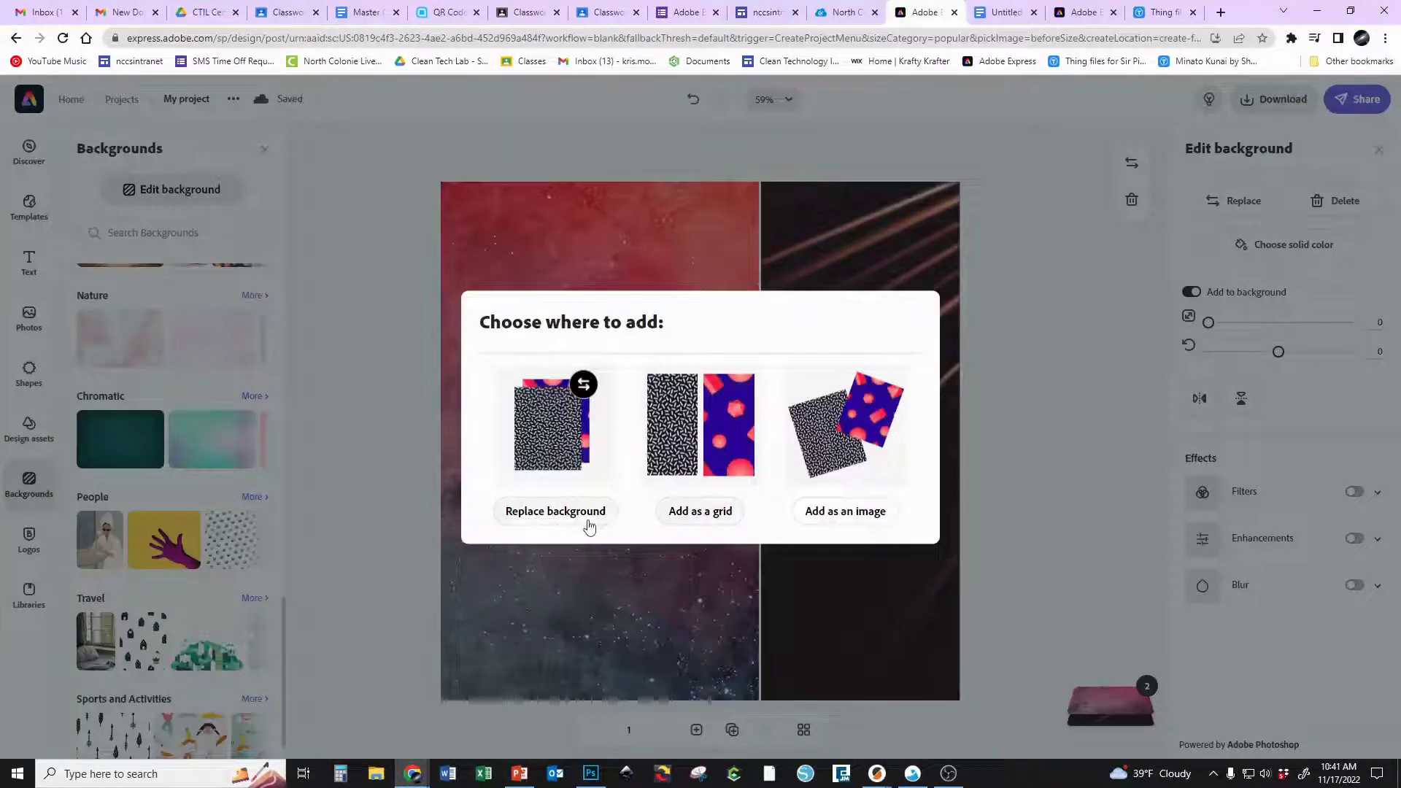
left_click(547, 516)
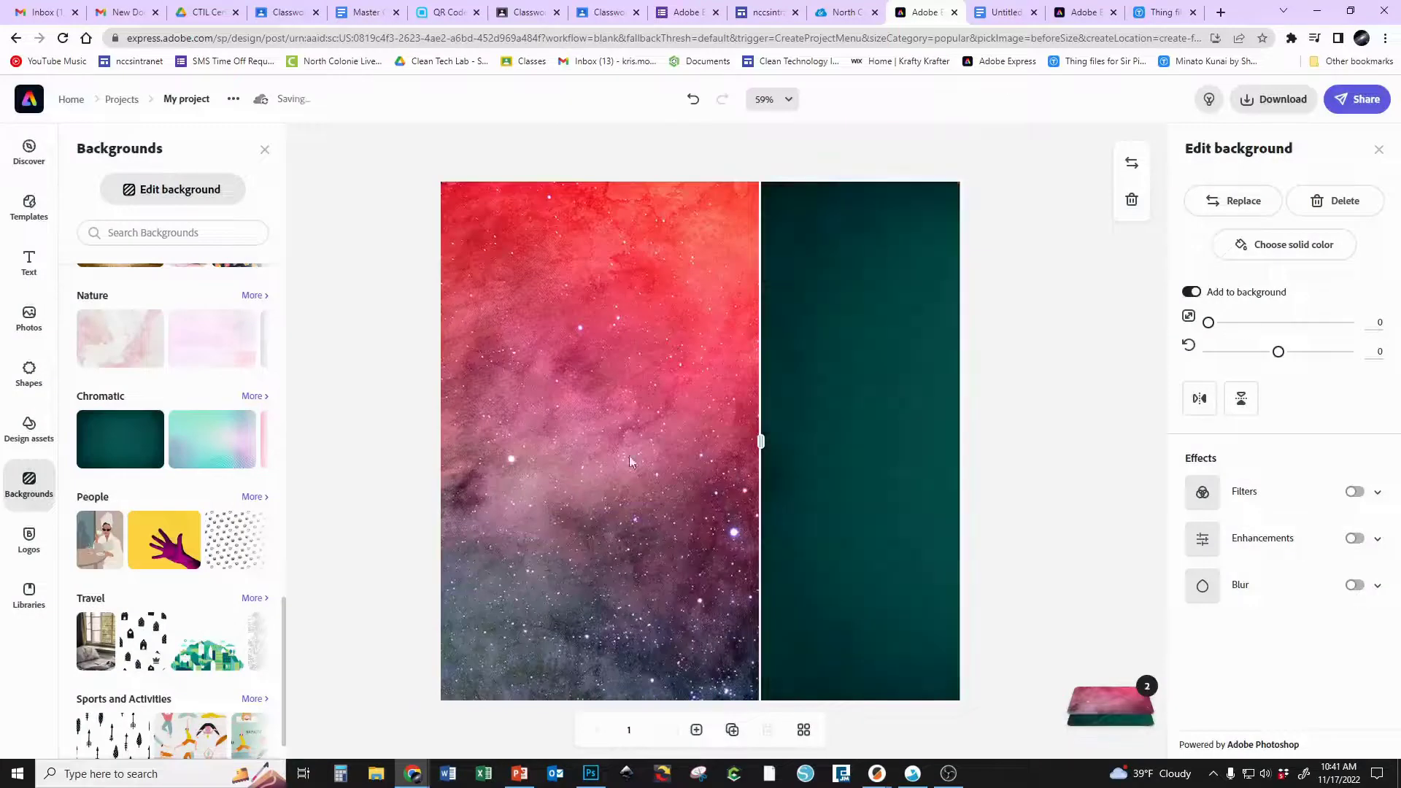
left_click(624, 452)
key("Delete")
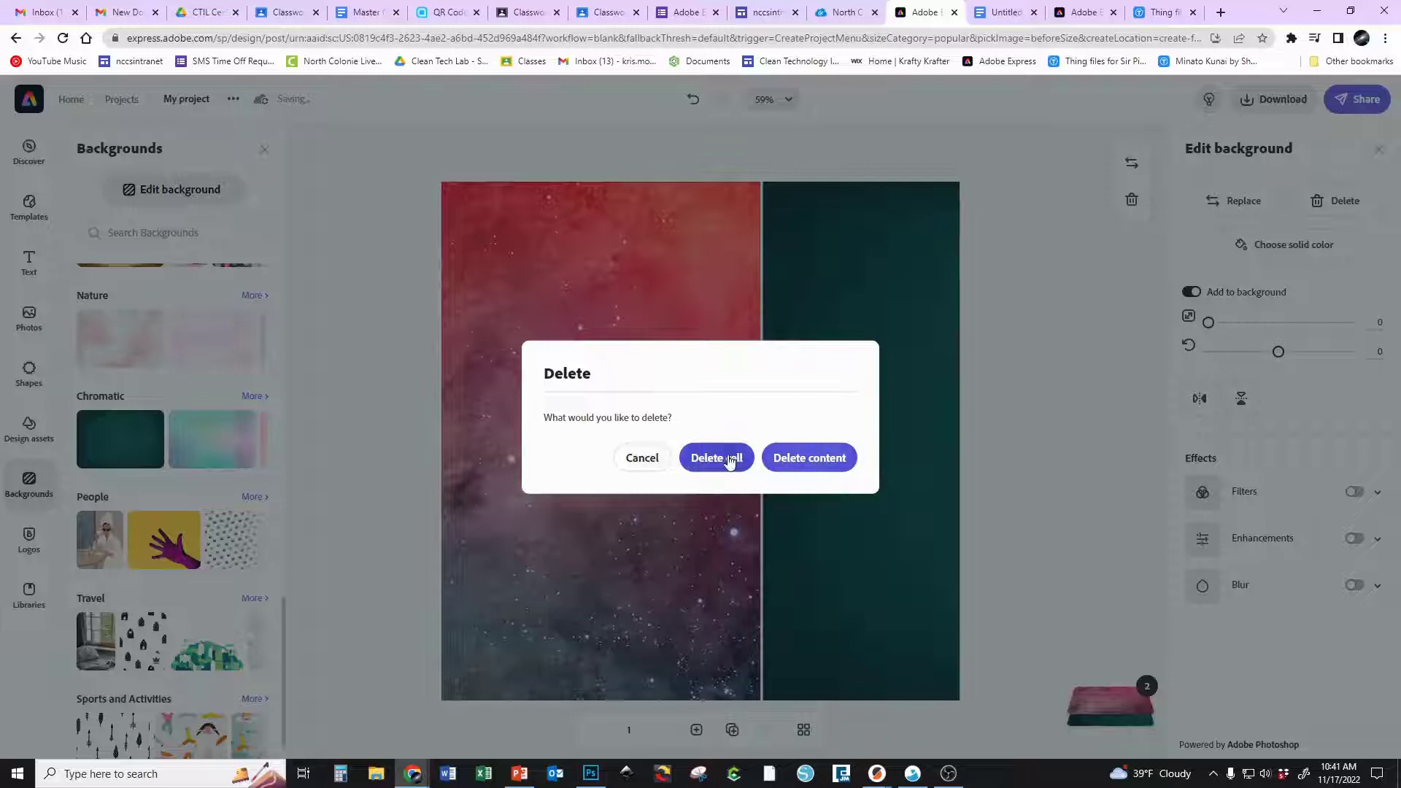
Delete the galaxy cell so teal Chromatic fills the canvas, then select the background
left_click(728, 458)
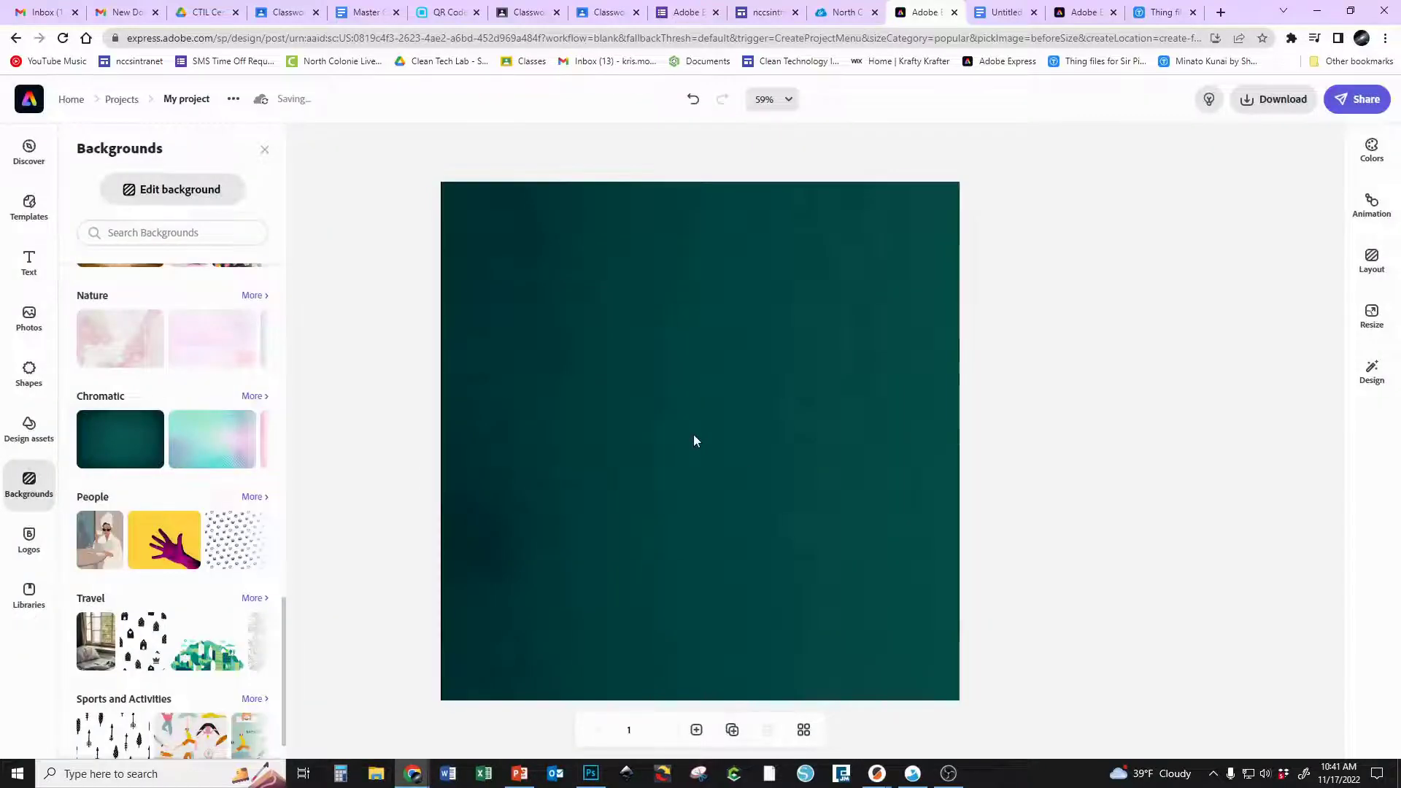
left_click(693, 434)
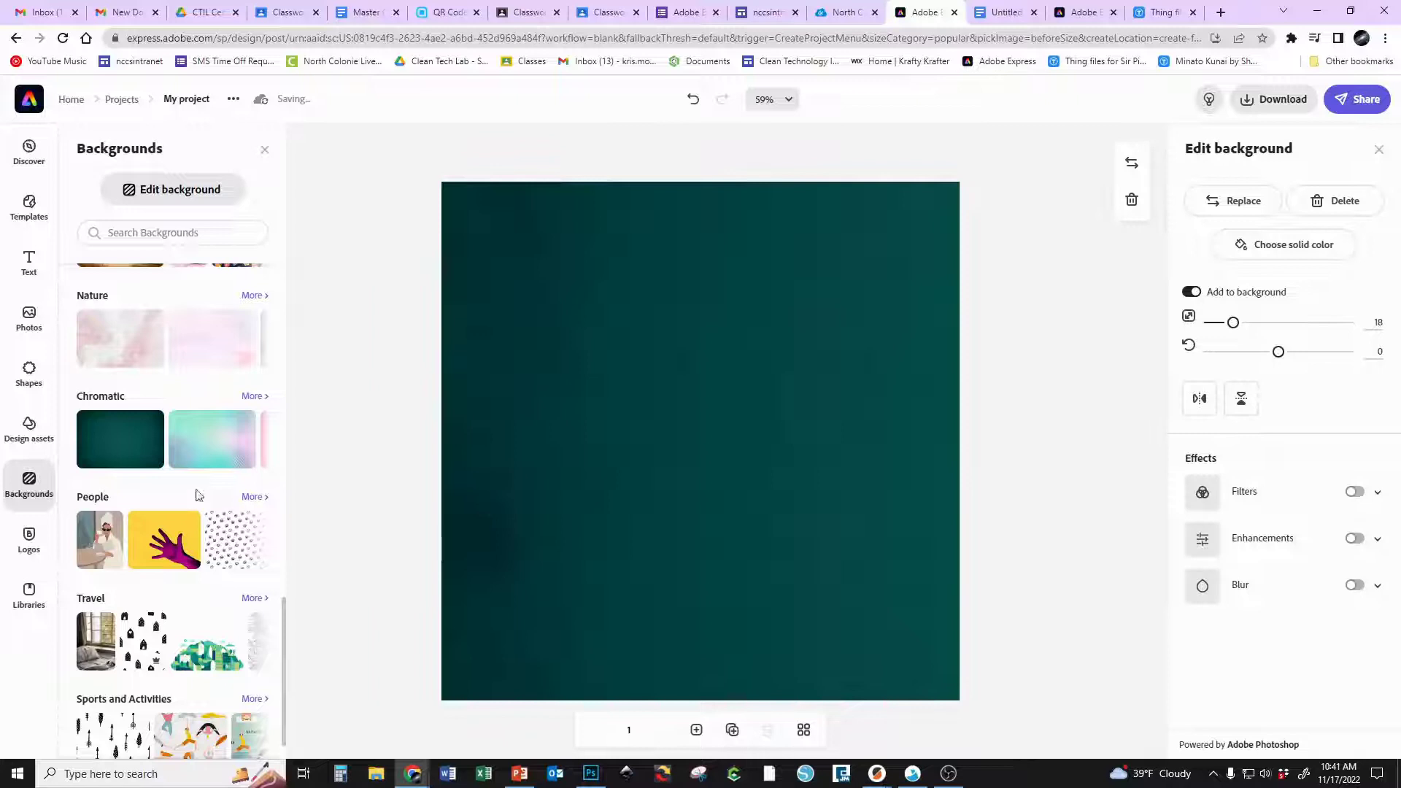
Replace the teal background with the yellow magenta-hand People image, then switch to Google Docs
scroll(142, 456, "down", 1)
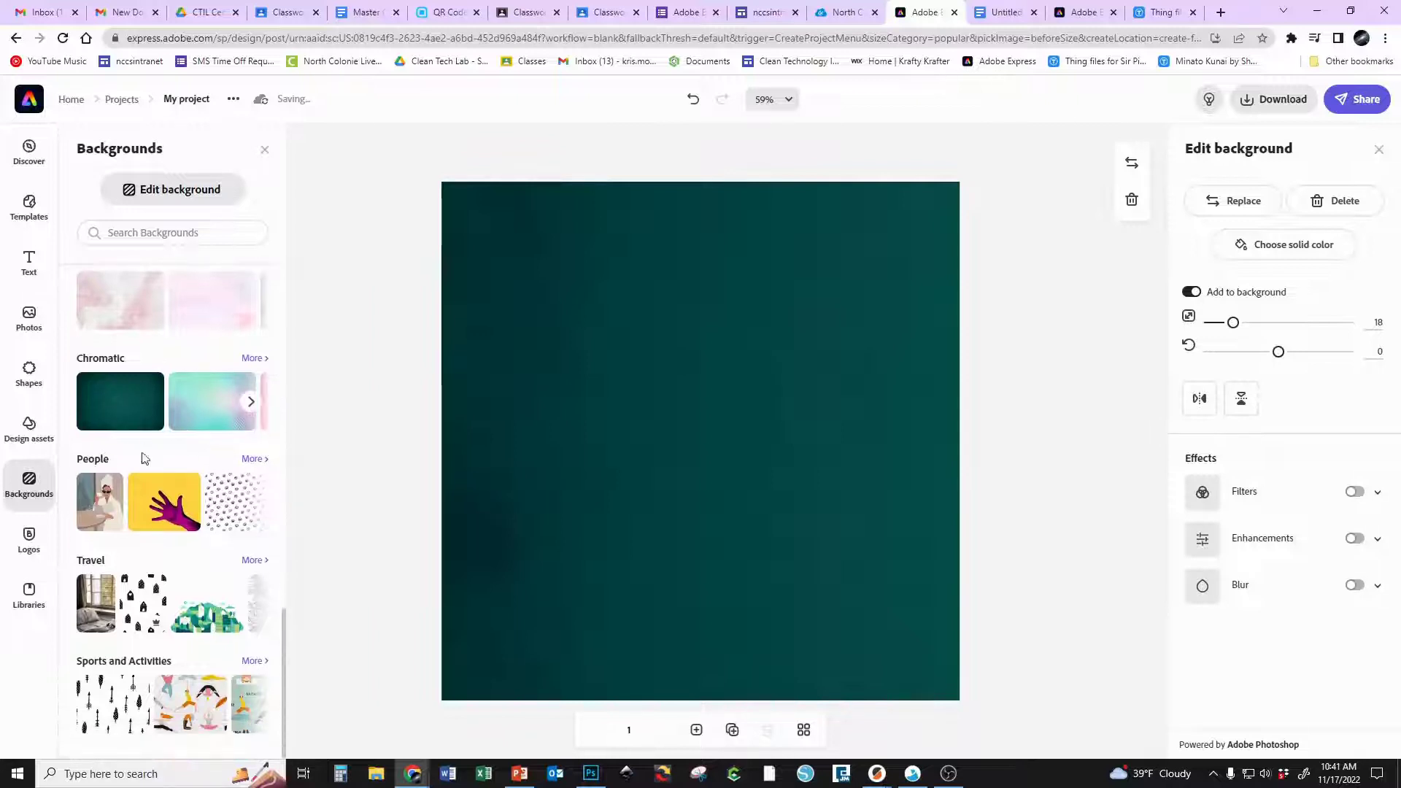
left_click(164, 509)
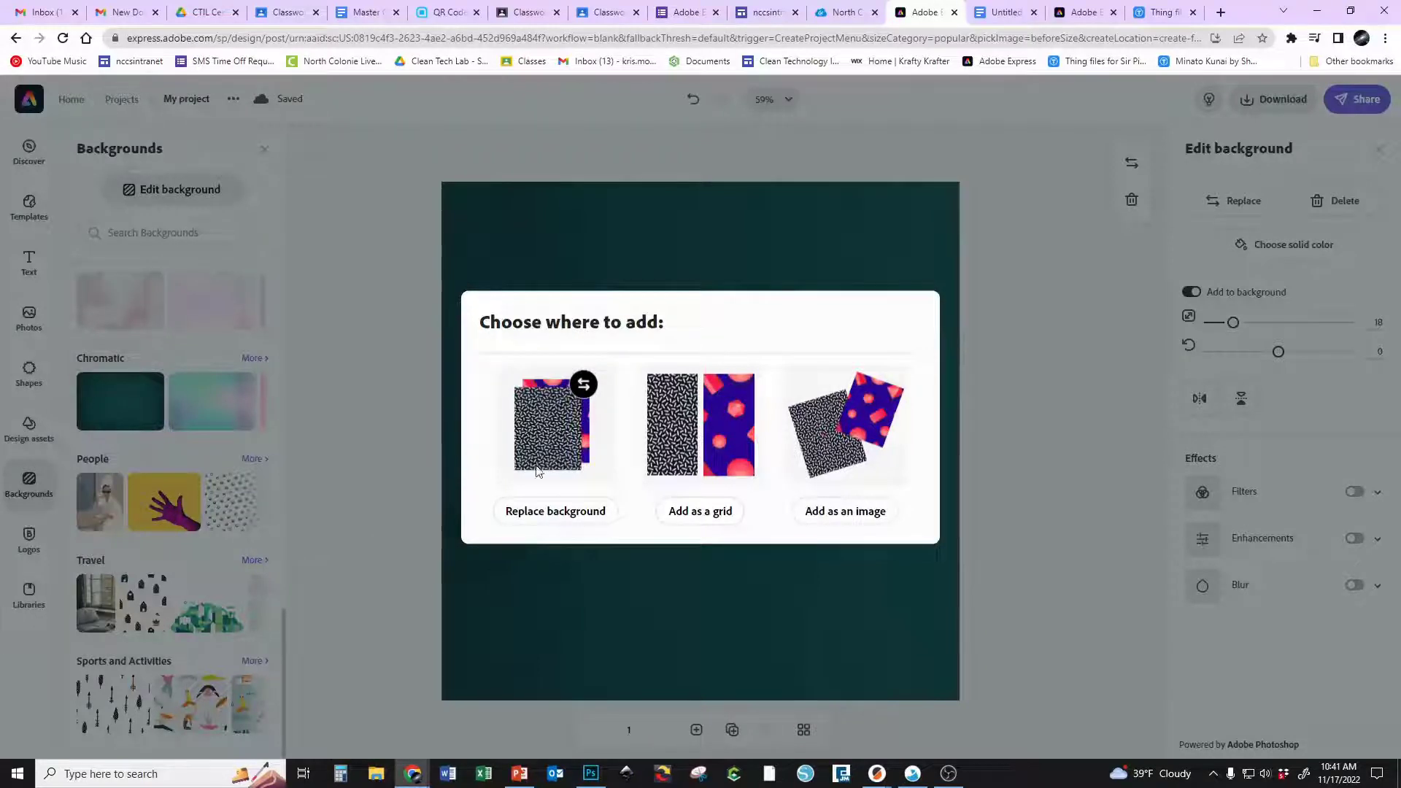
left_click(551, 512)
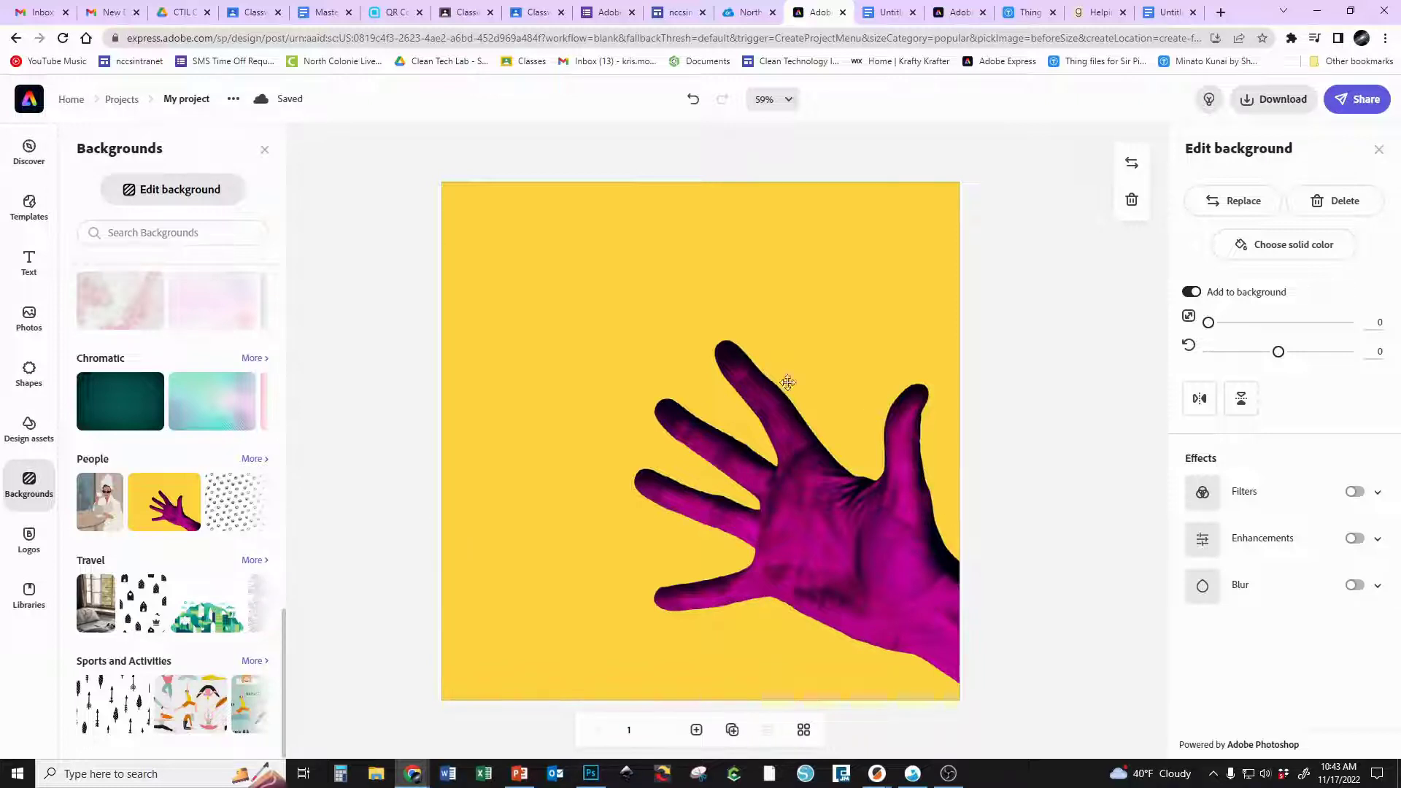
left_click(1169, 13)
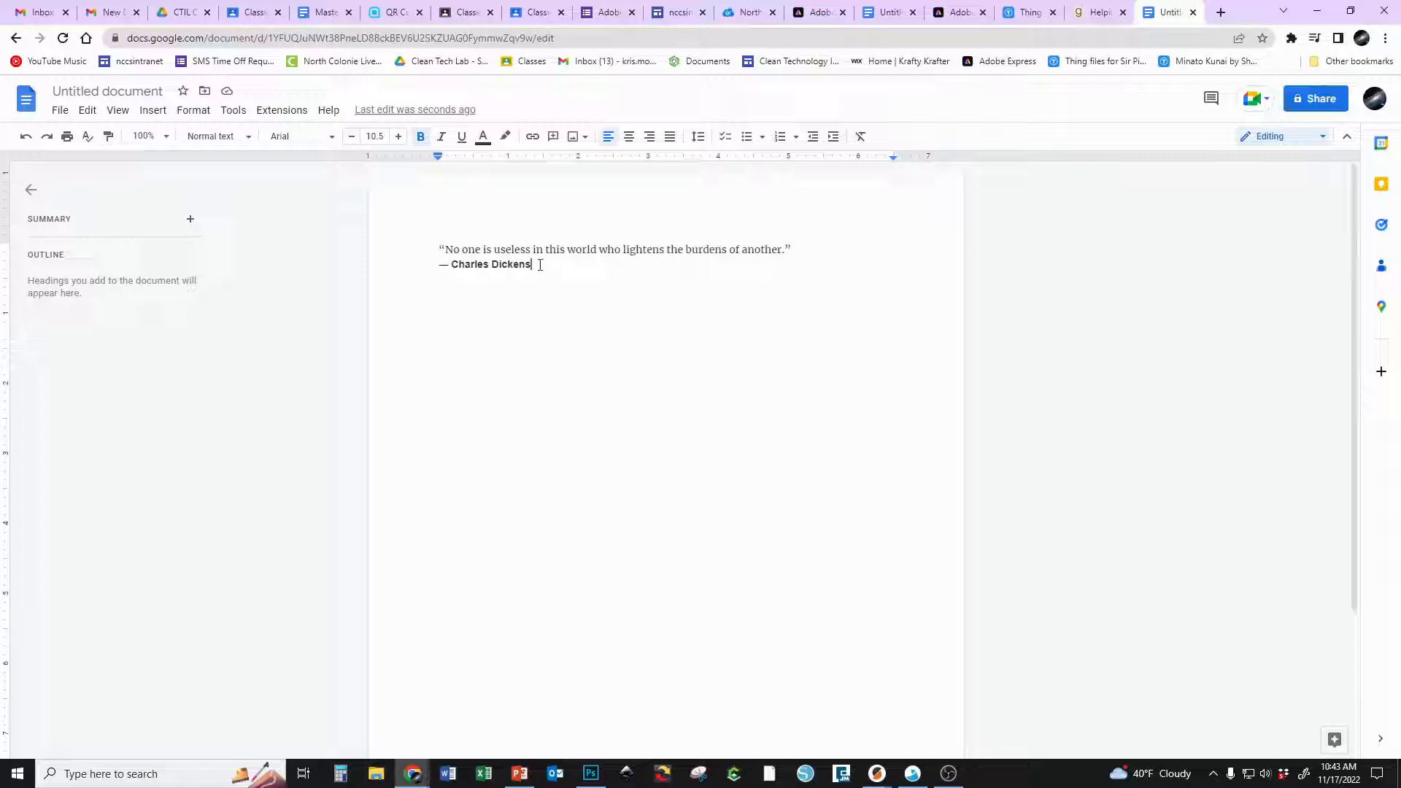
Copy the Charles Dickens quote and its attribution line from the document
left_click_drag(540, 265, 423, 247)
right_click(496, 252)
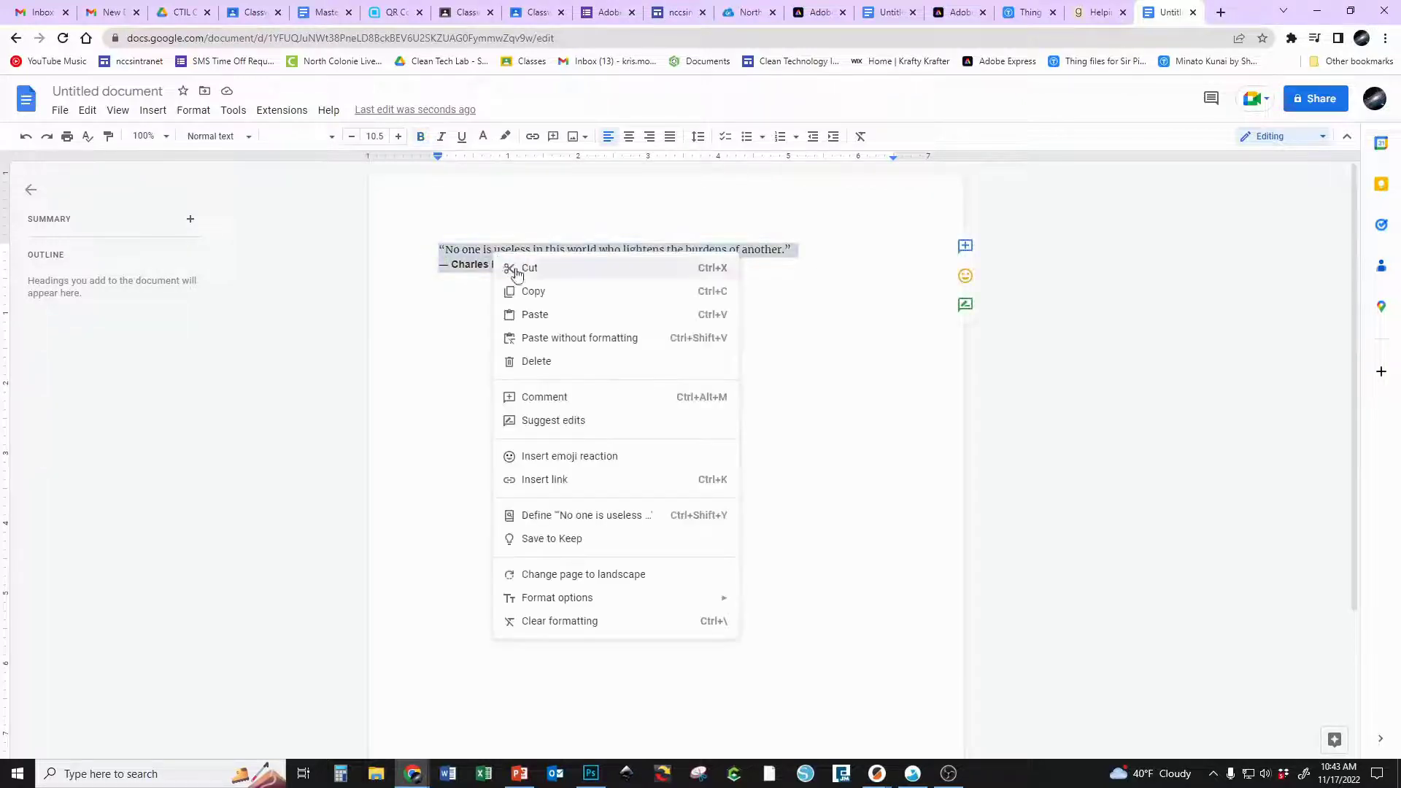
left_click(553, 287)
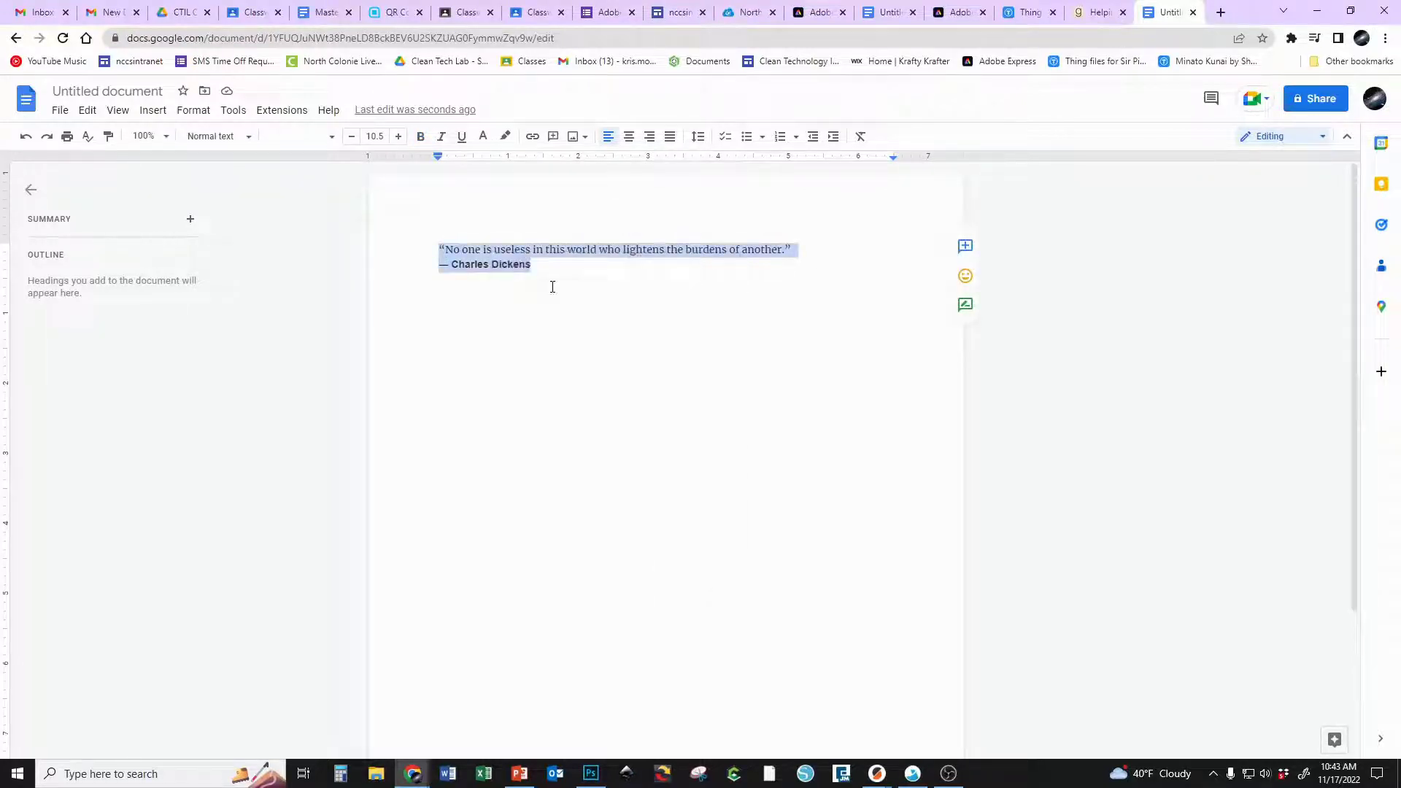
Return to the yellow hand design in Adobe Express and show the text templates
left_click(958, 12)
left_click(815, 13)
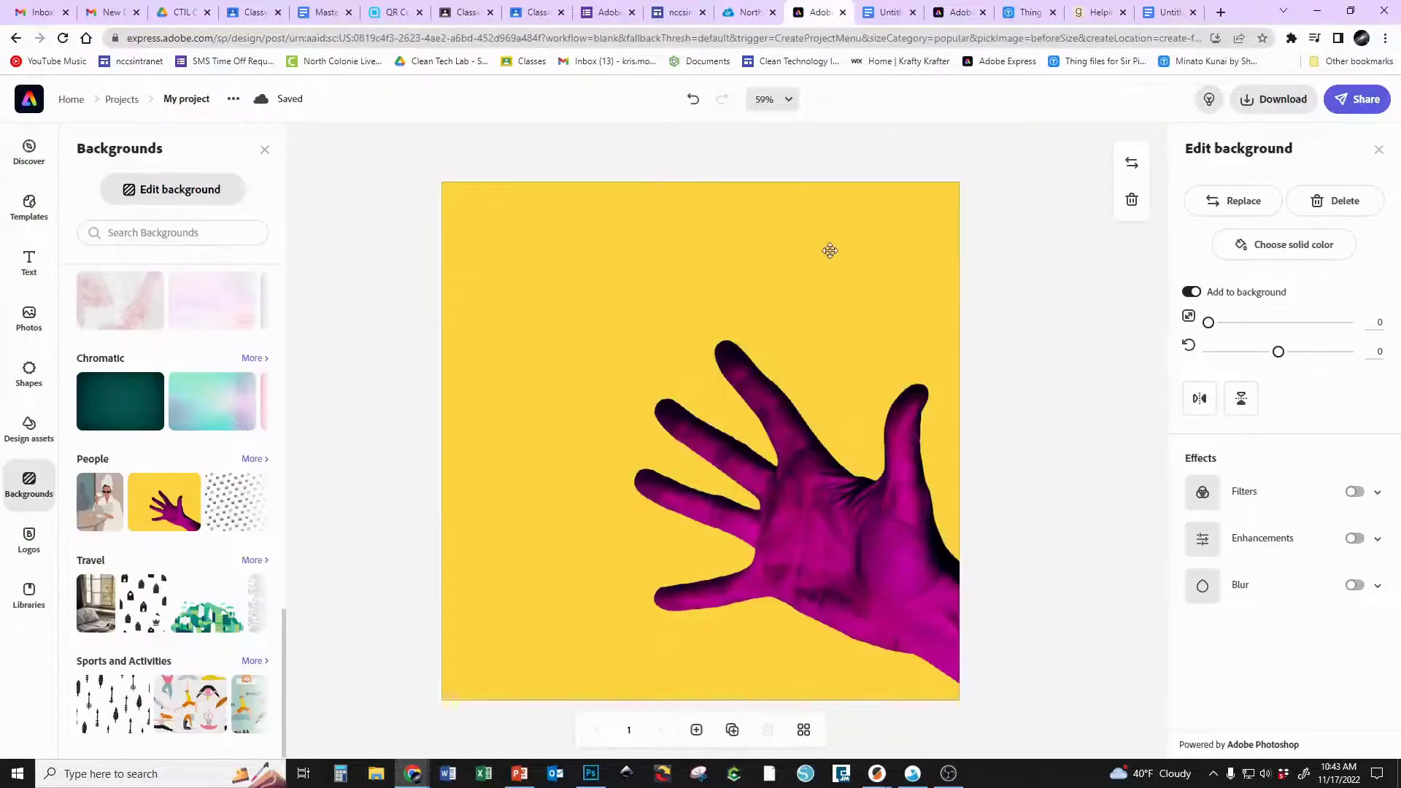
left_click(32, 274)
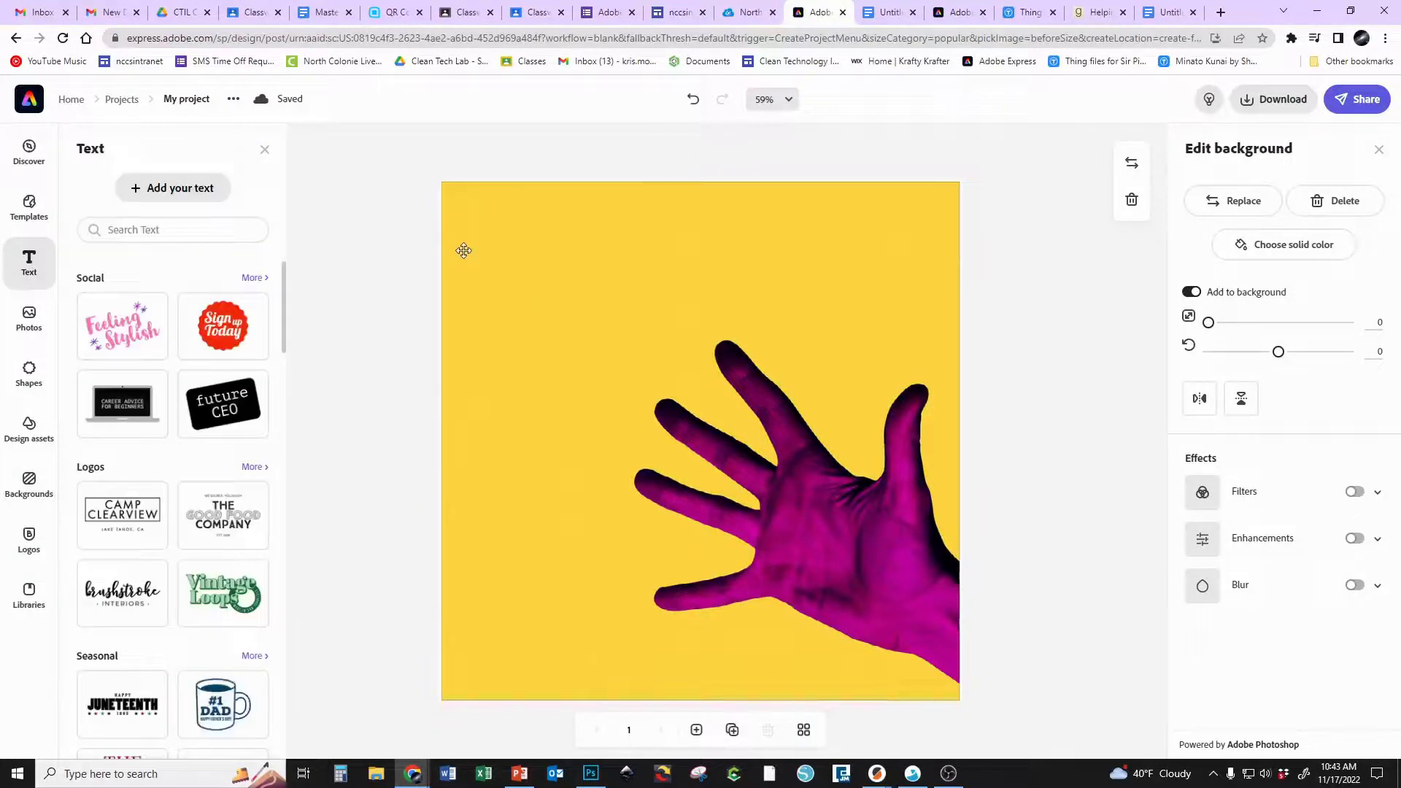
Browse the Social, Logos and Seasonal text templates beside the hand canvas
scroll(128, 325, "down", 8)
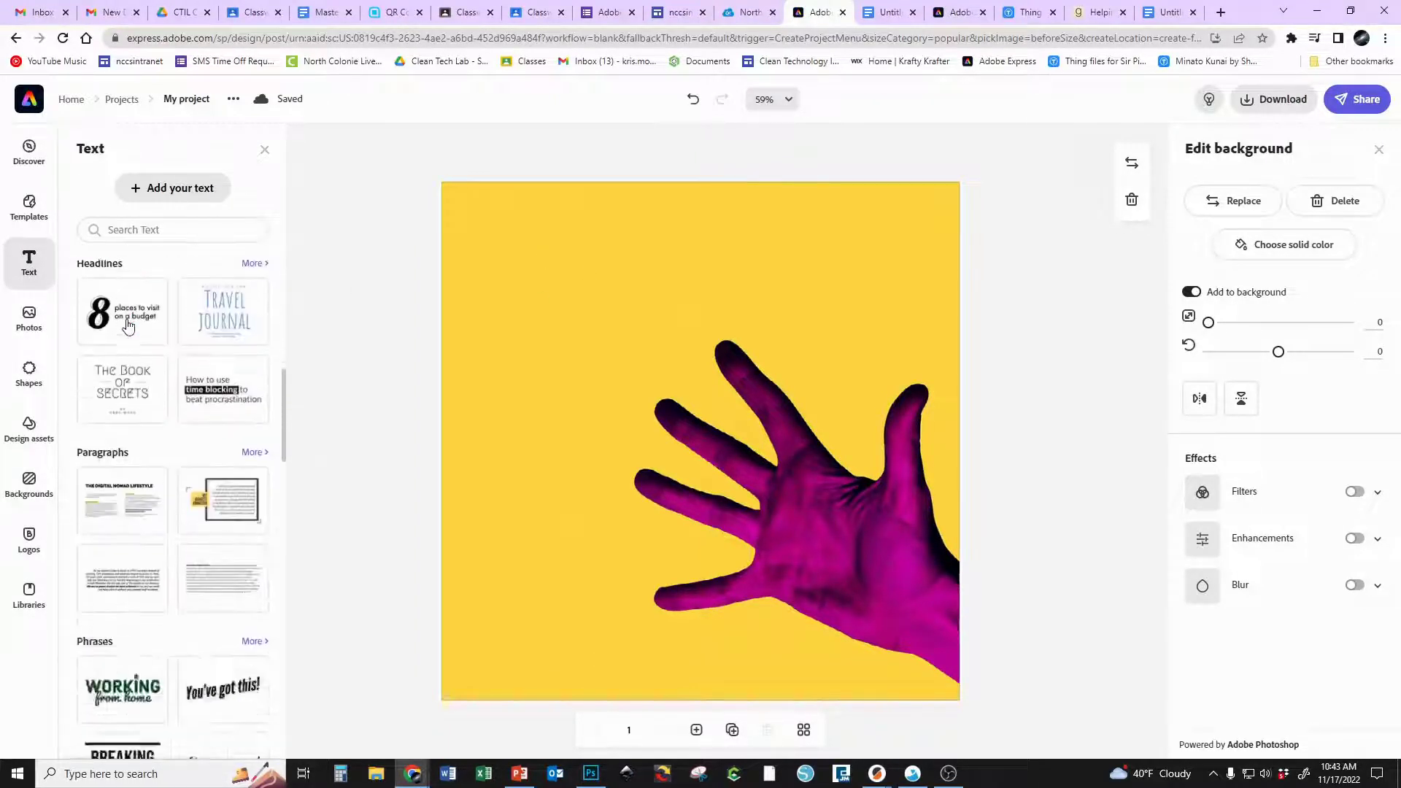
scroll(128, 325, "up", 8)
scroll(128, 326, "down", 5)
scroll(128, 325, "down", 4)
scroll(128, 325, "down", 8)
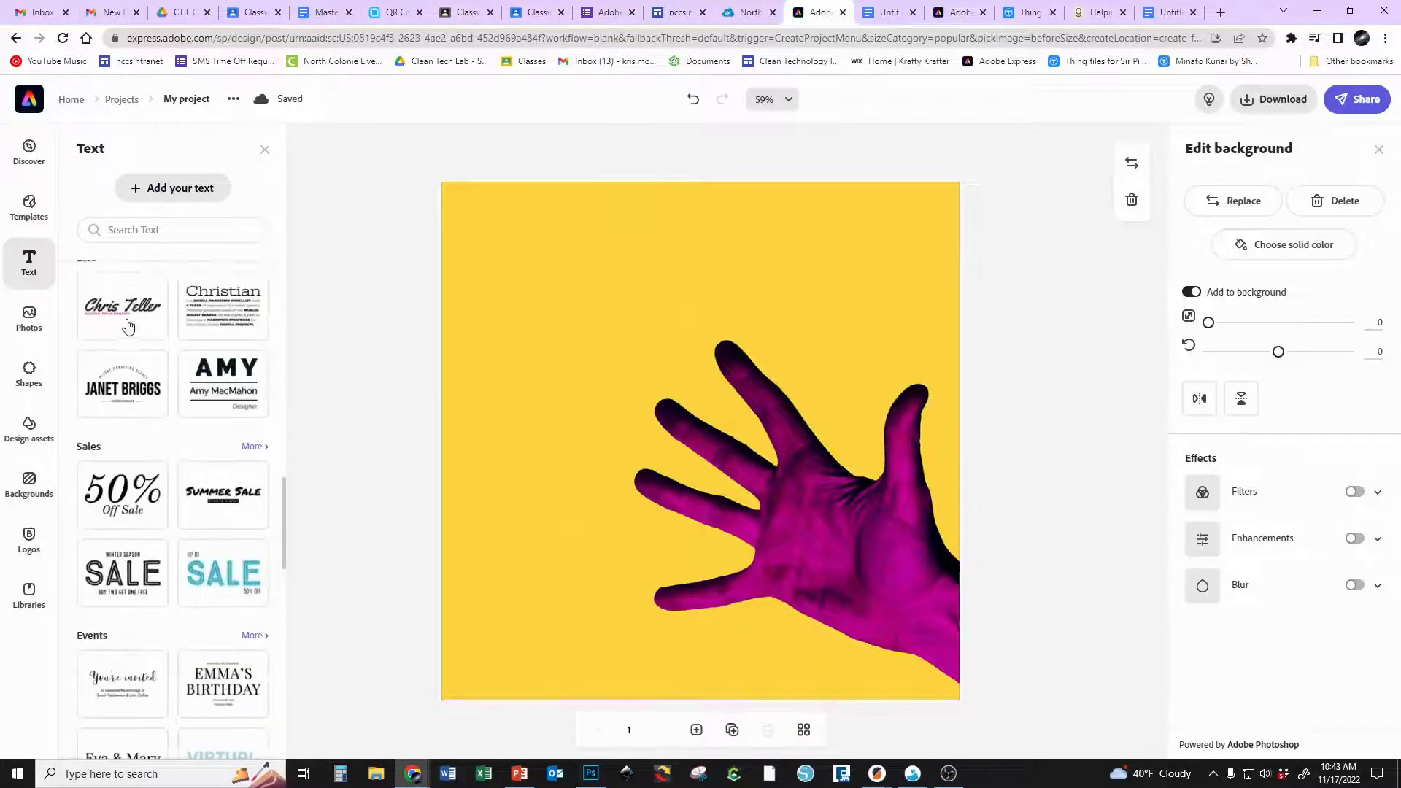
scroll(129, 325, "down", 4)
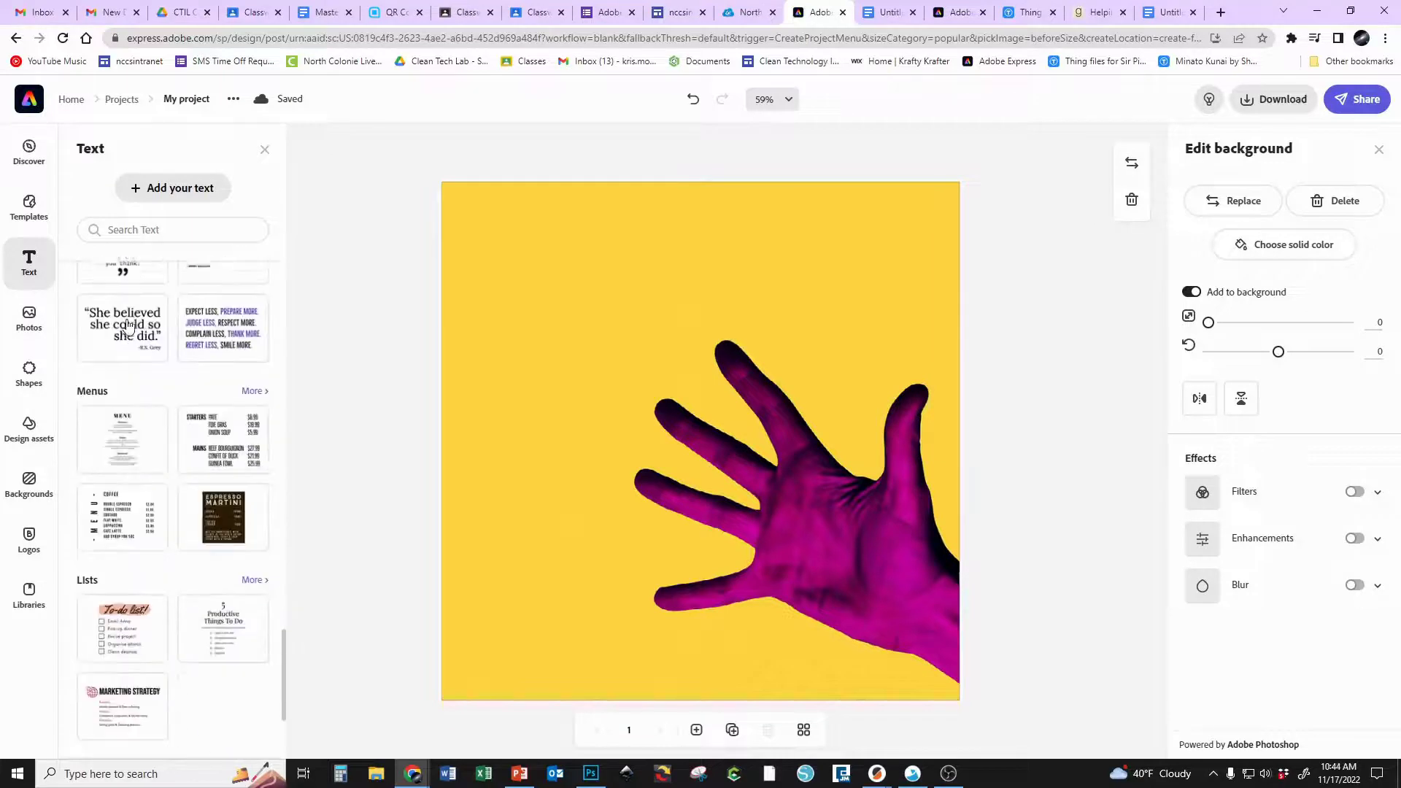
scroll(129, 325, "down", 3)
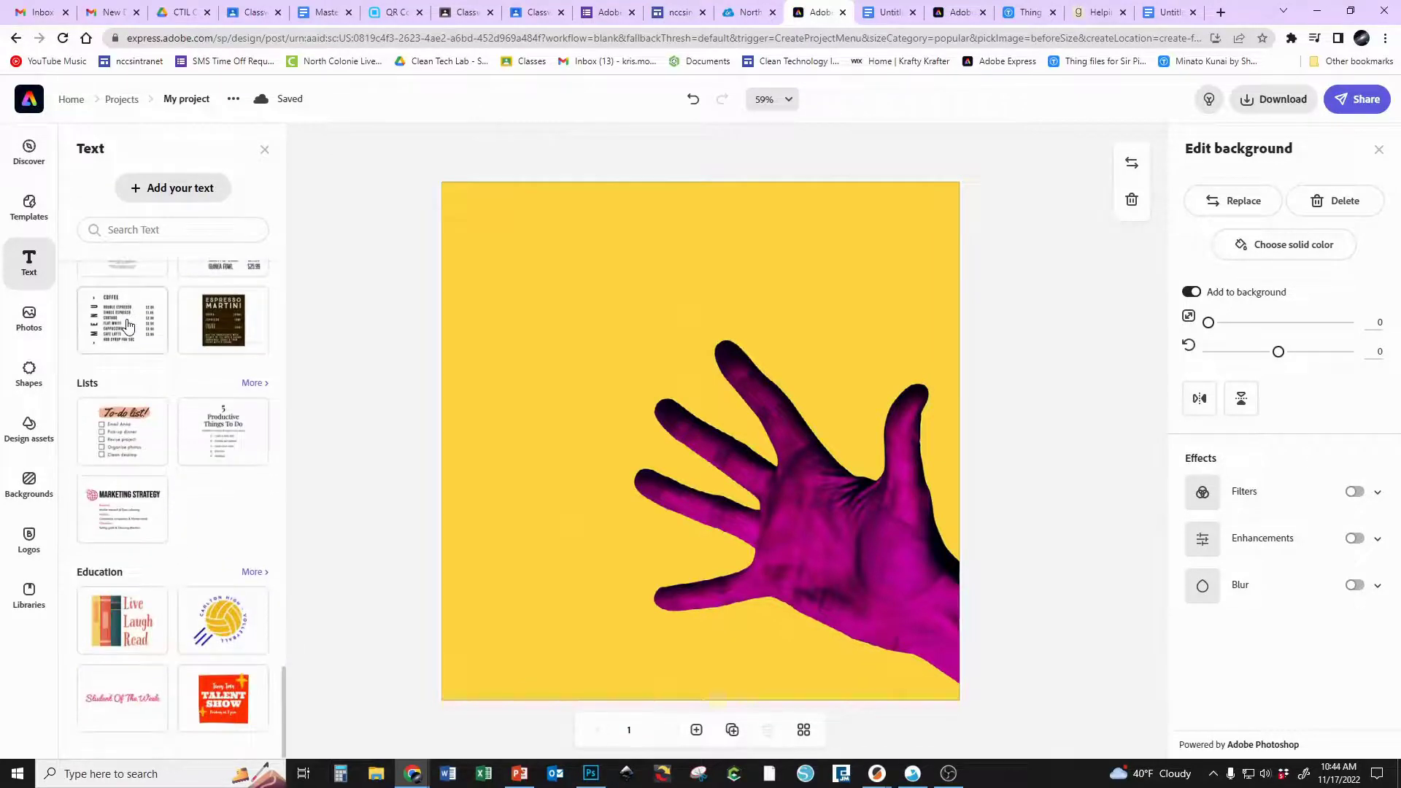
scroll(128, 326, "up", 7)
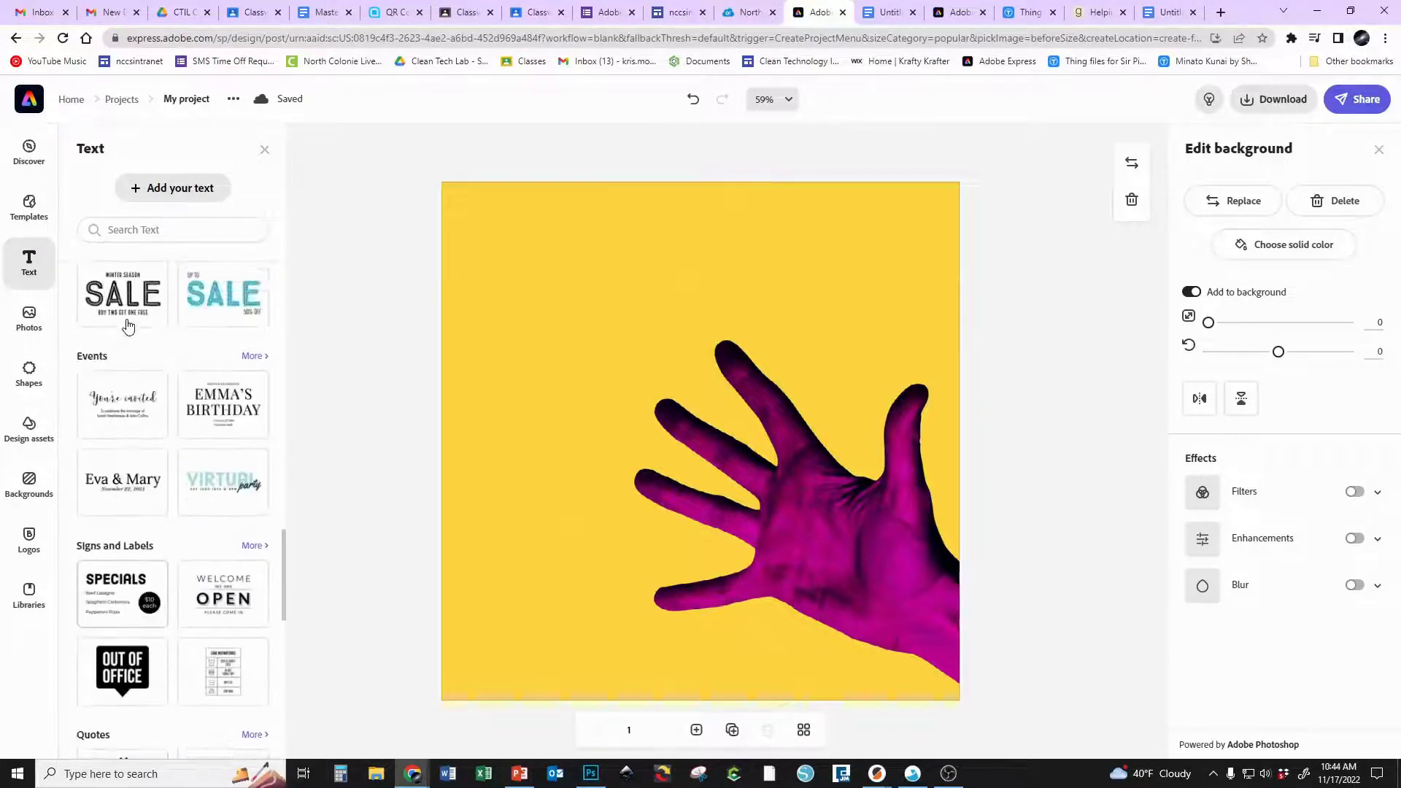
scroll(128, 326, "up", 6)
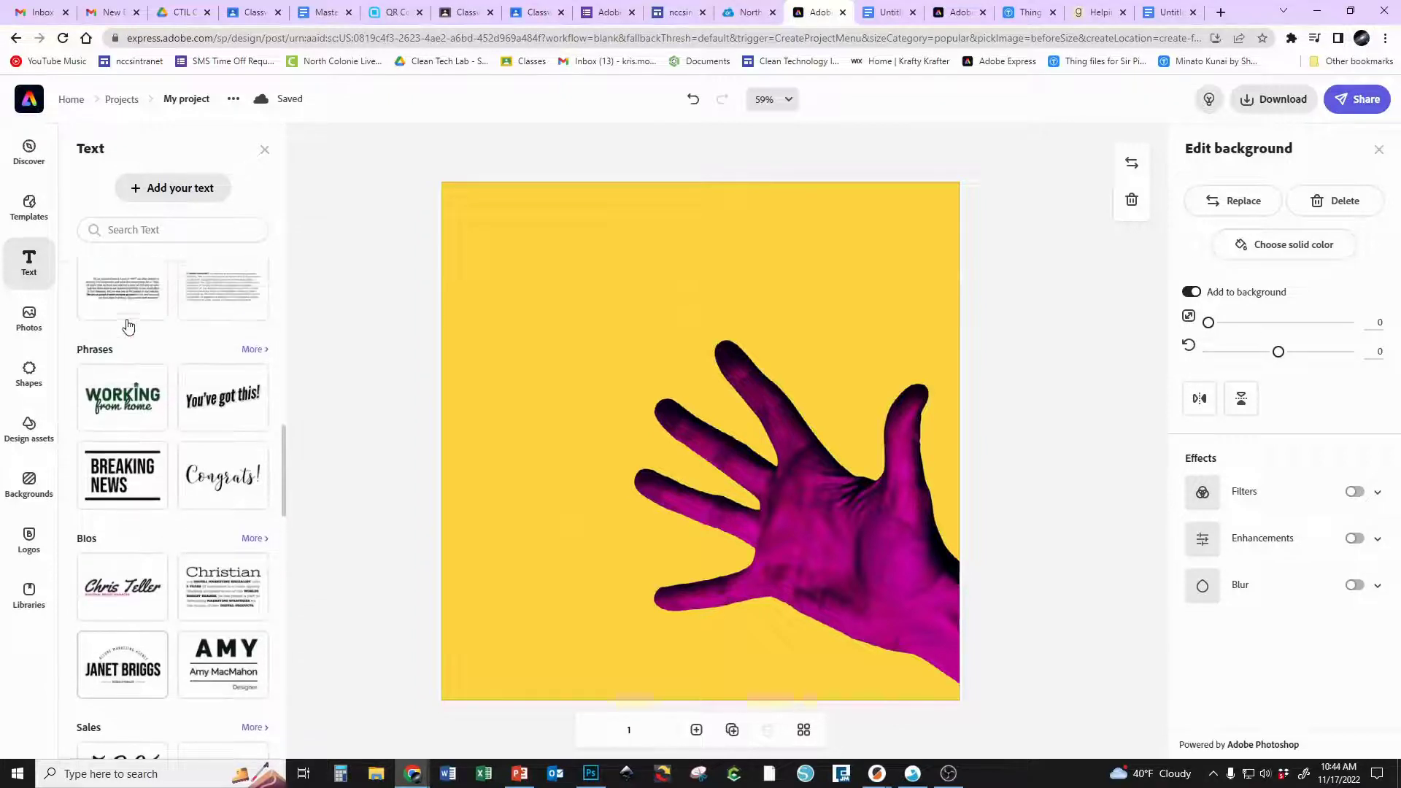
scroll(128, 326, "up", 5)
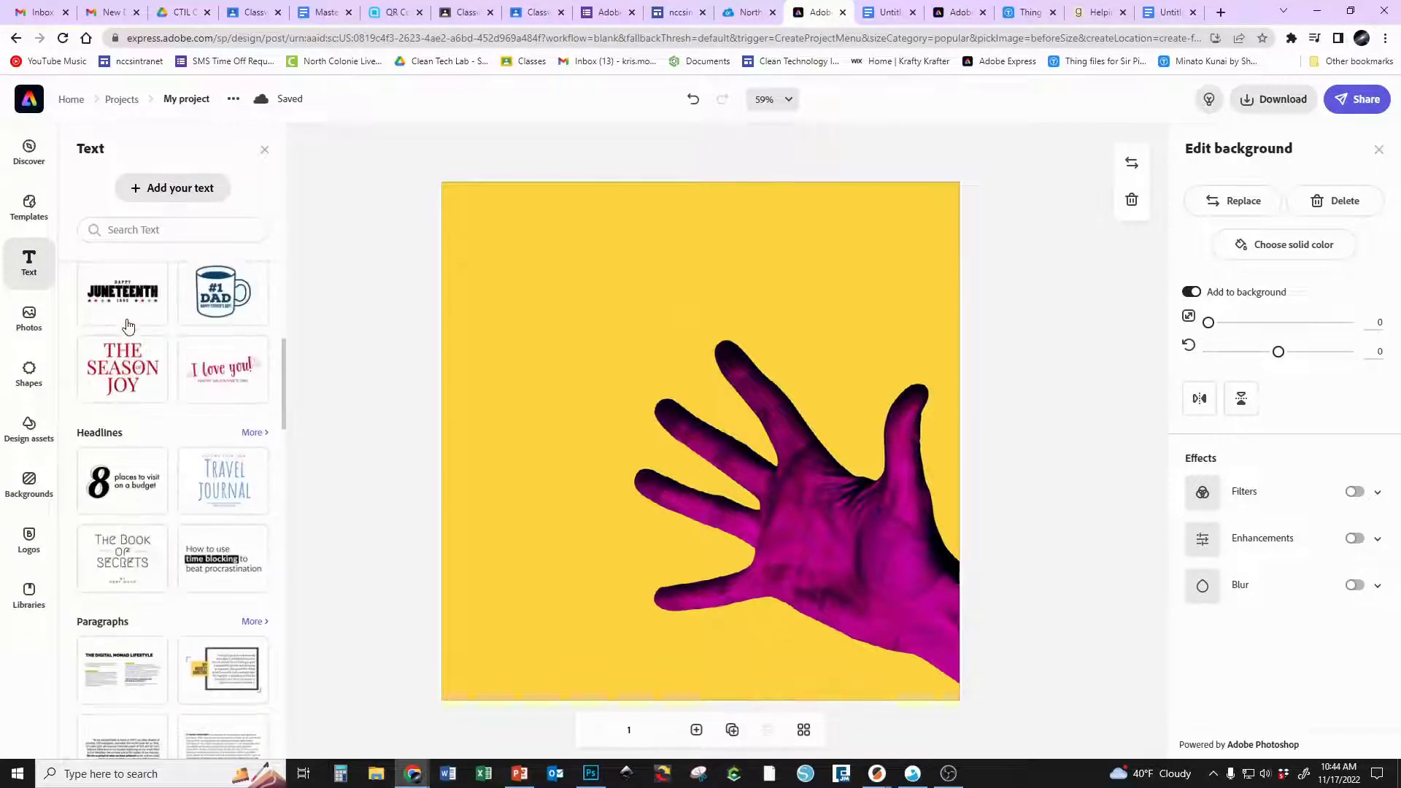
scroll(138, 397, "up", 5)
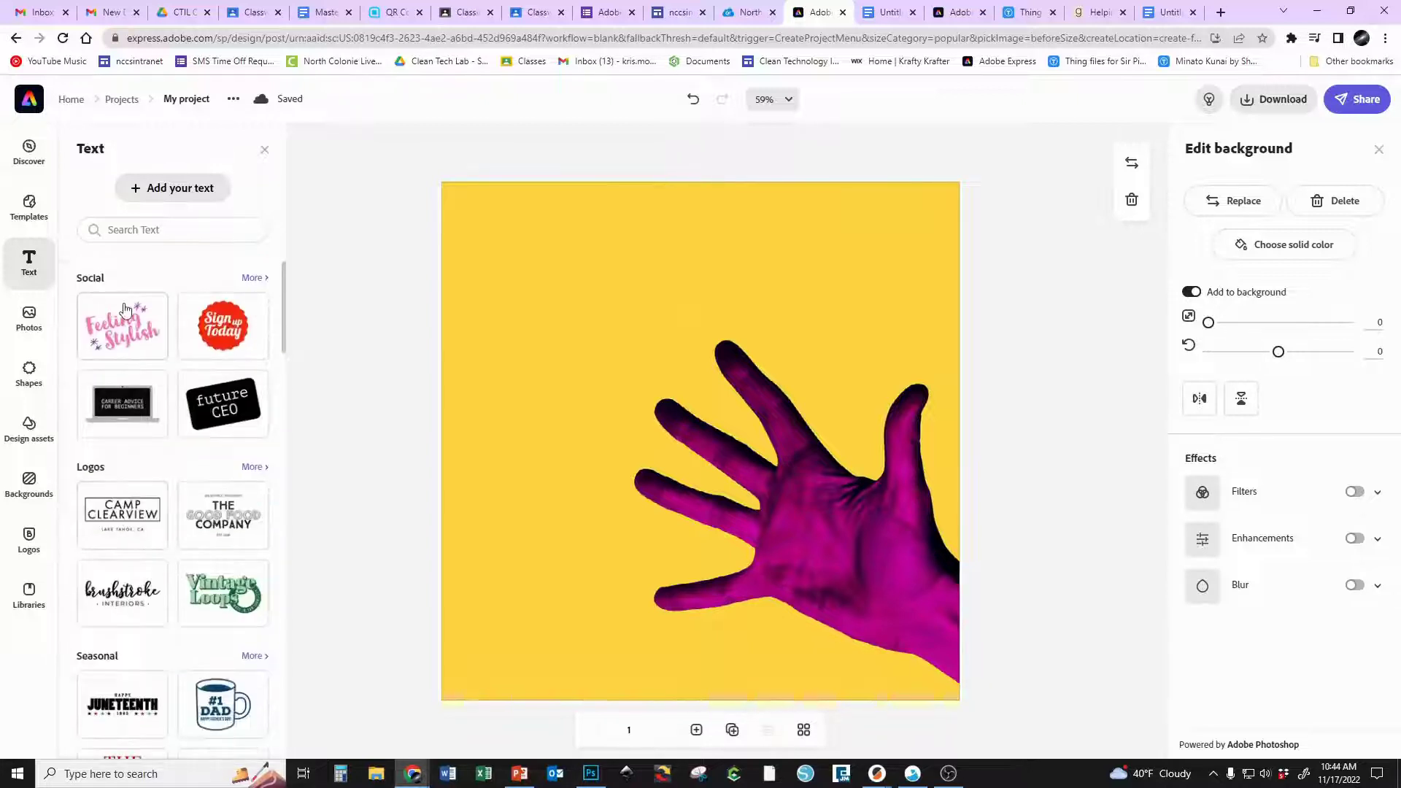
left_click_drag(123, 313, 581, 321)
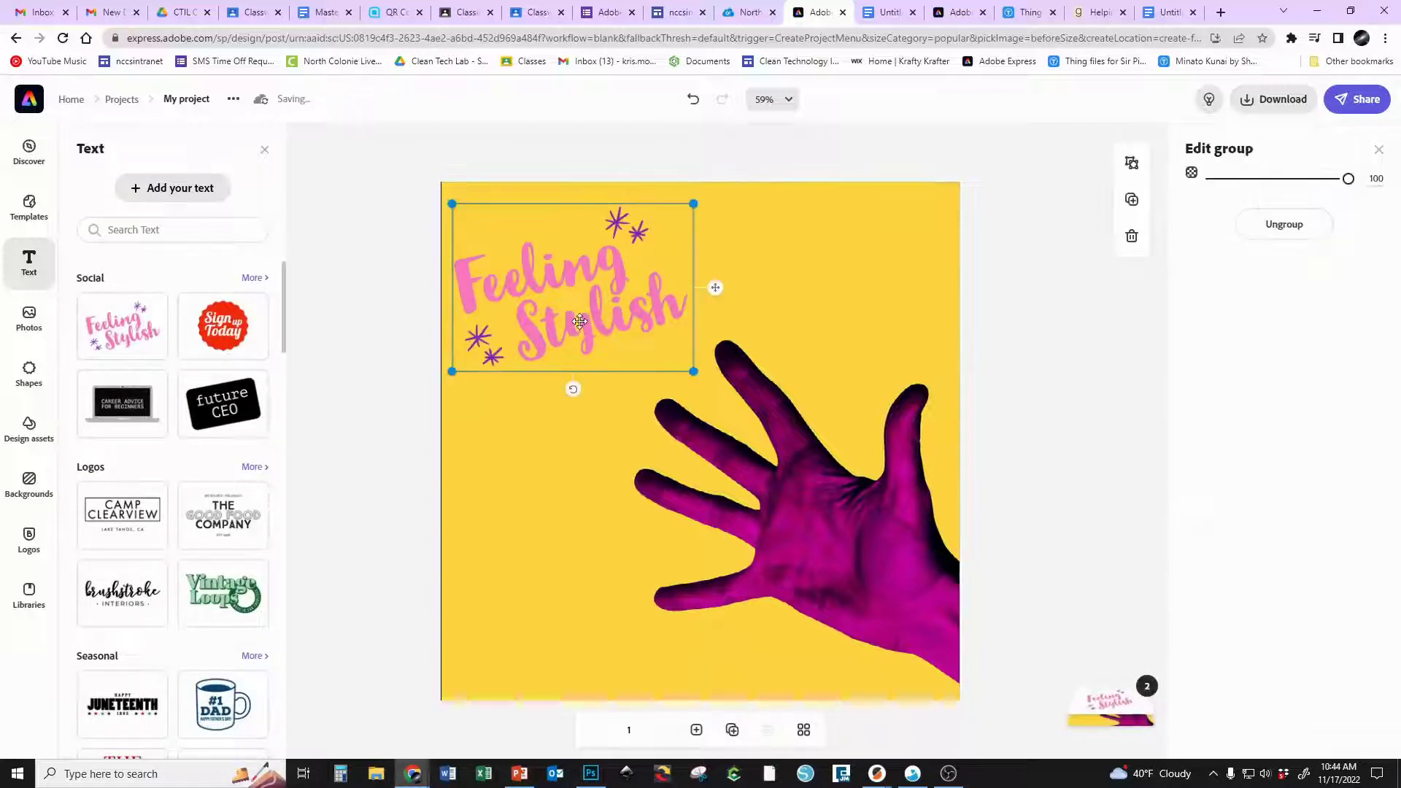
key("ctrl+z")
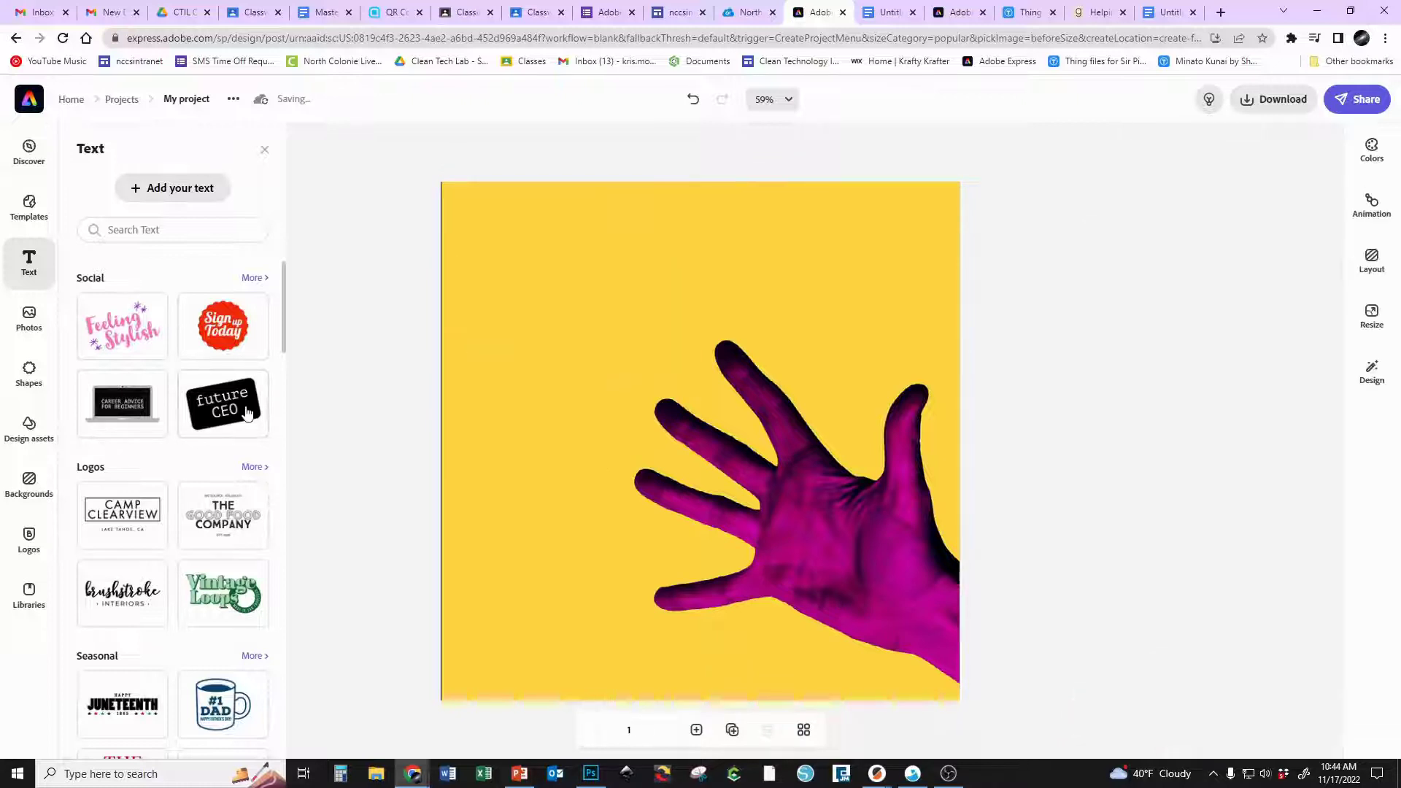
left_click_drag(624, 347, 621, 330)
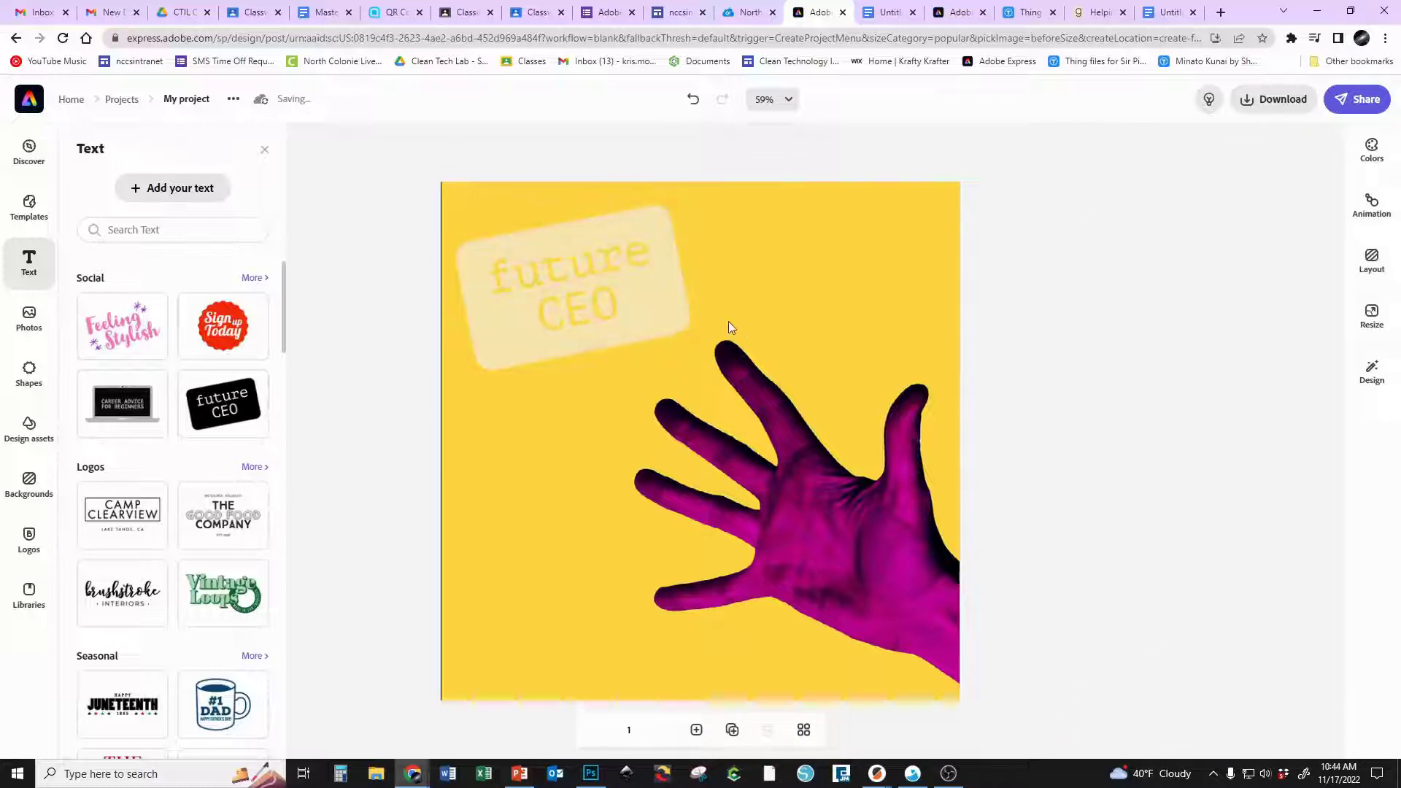
left_click(579, 319)
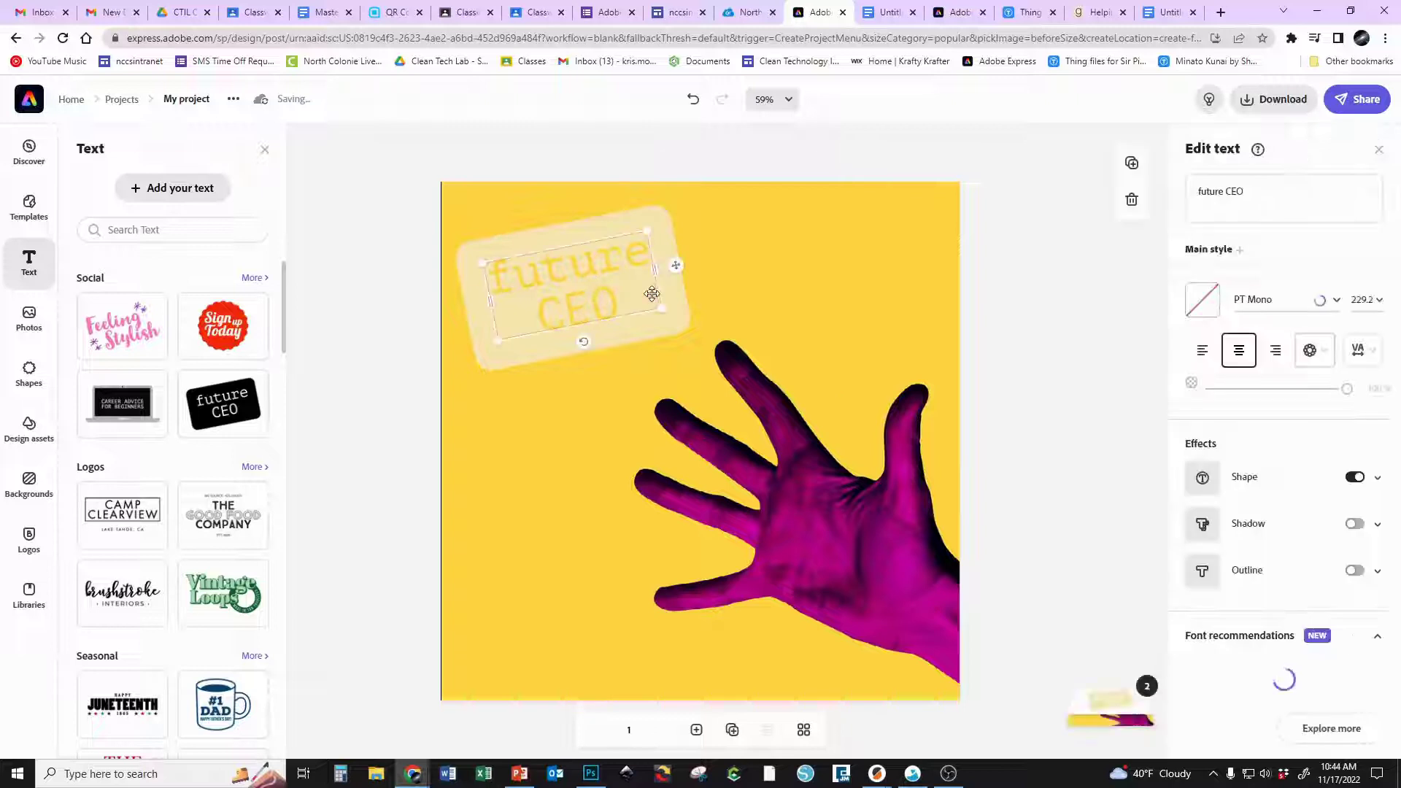
key("Delete")
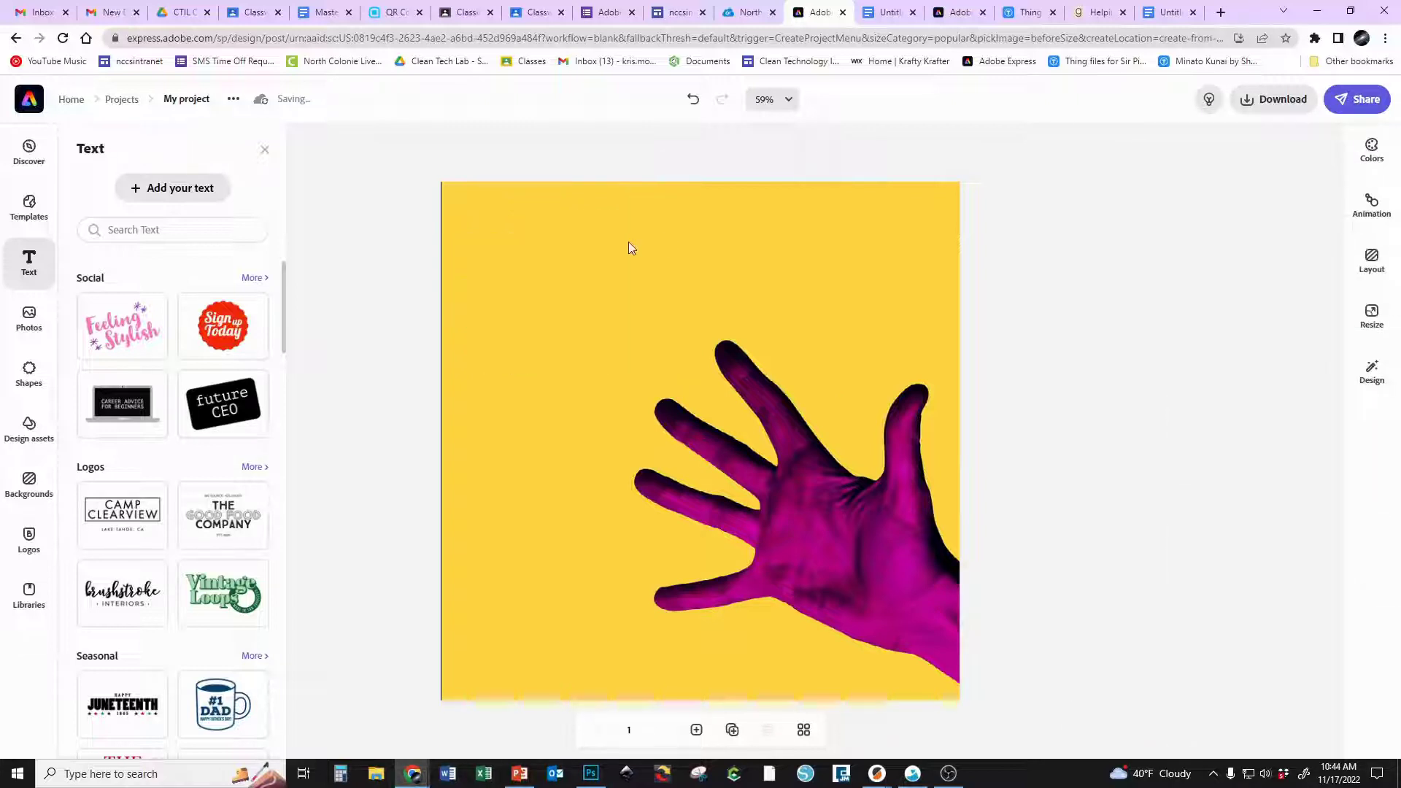
scroll(214, 405, "down", 12)
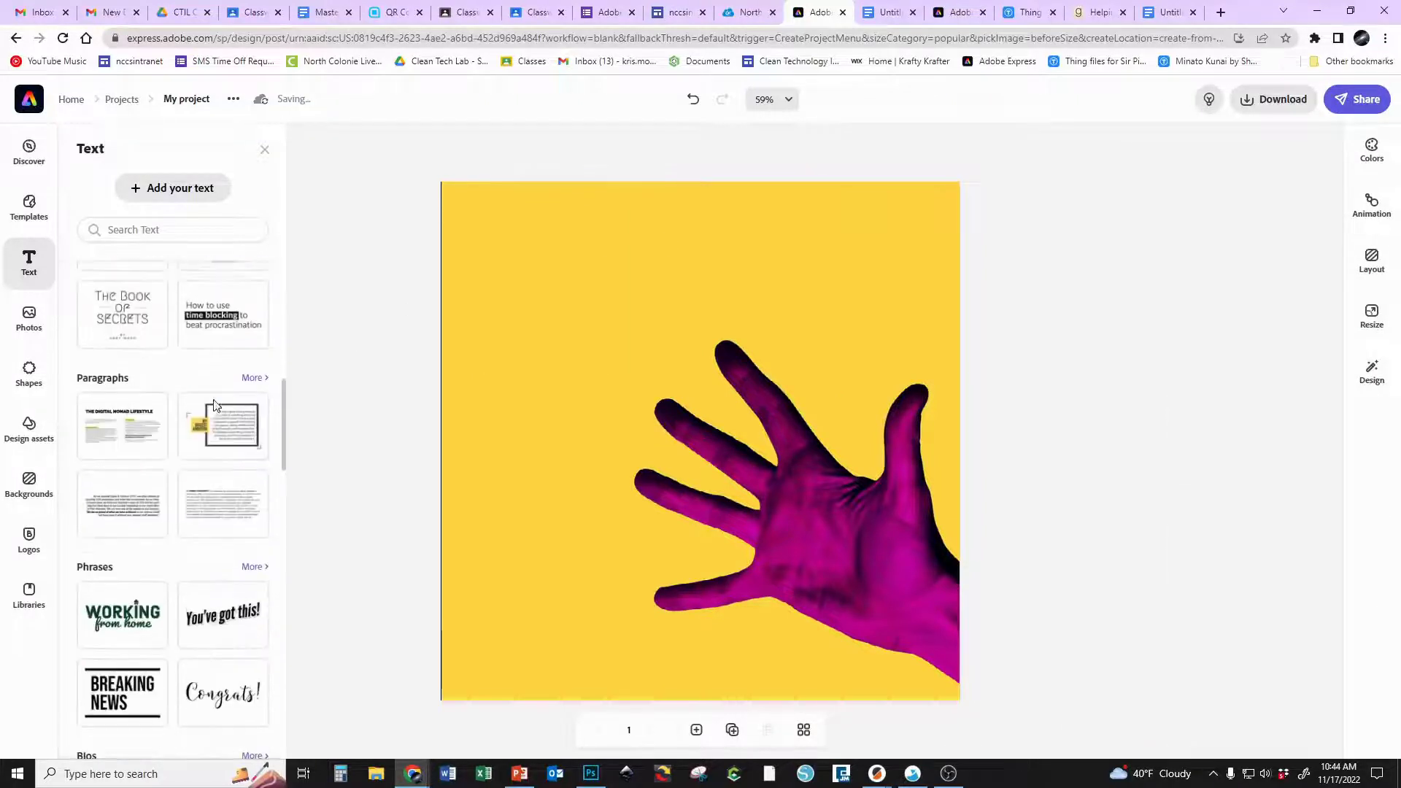
scroll(129, 515, "down", 3)
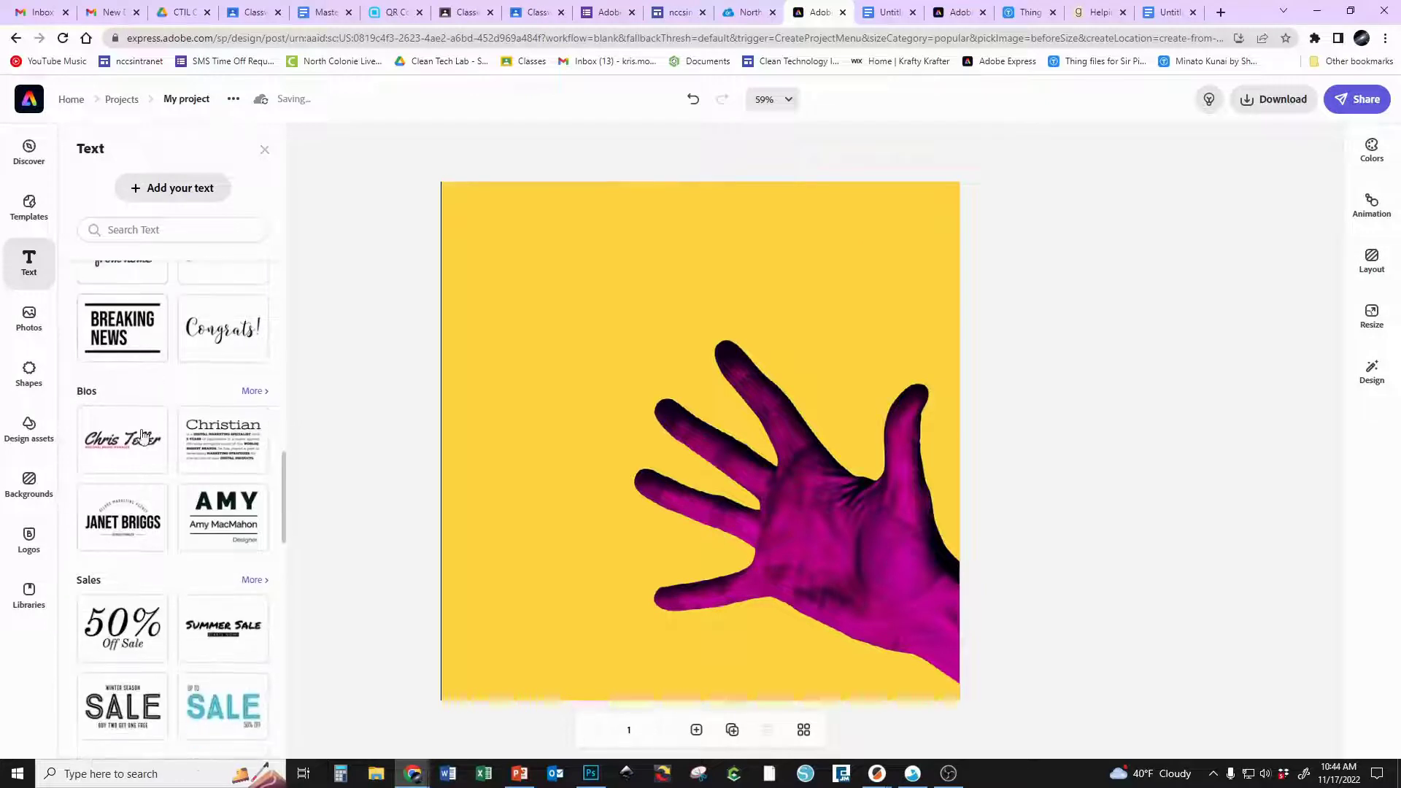
left_click(128, 515)
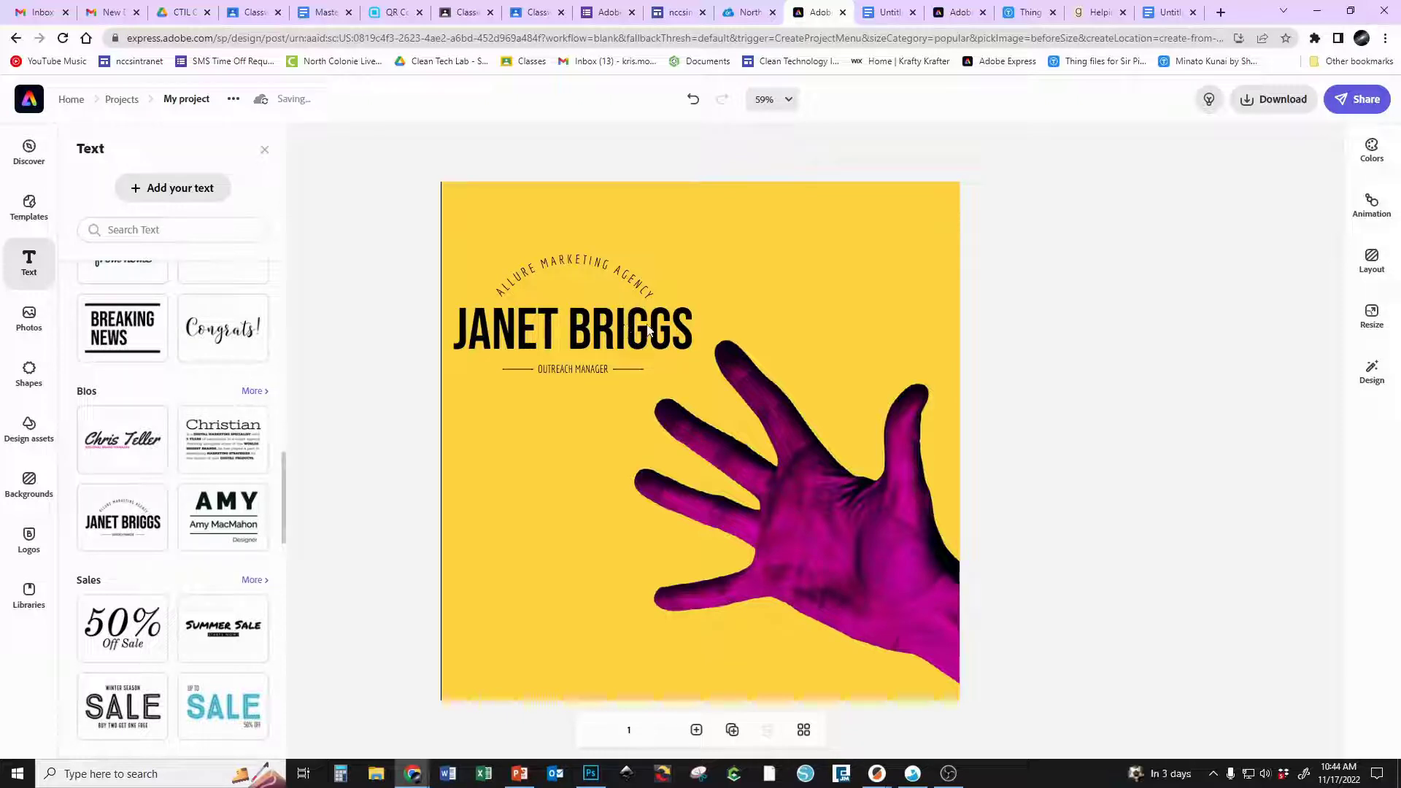
key("ctrl+z")
scroll(159, 449, "down", 4)
scroll(158, 449, "down", 5)
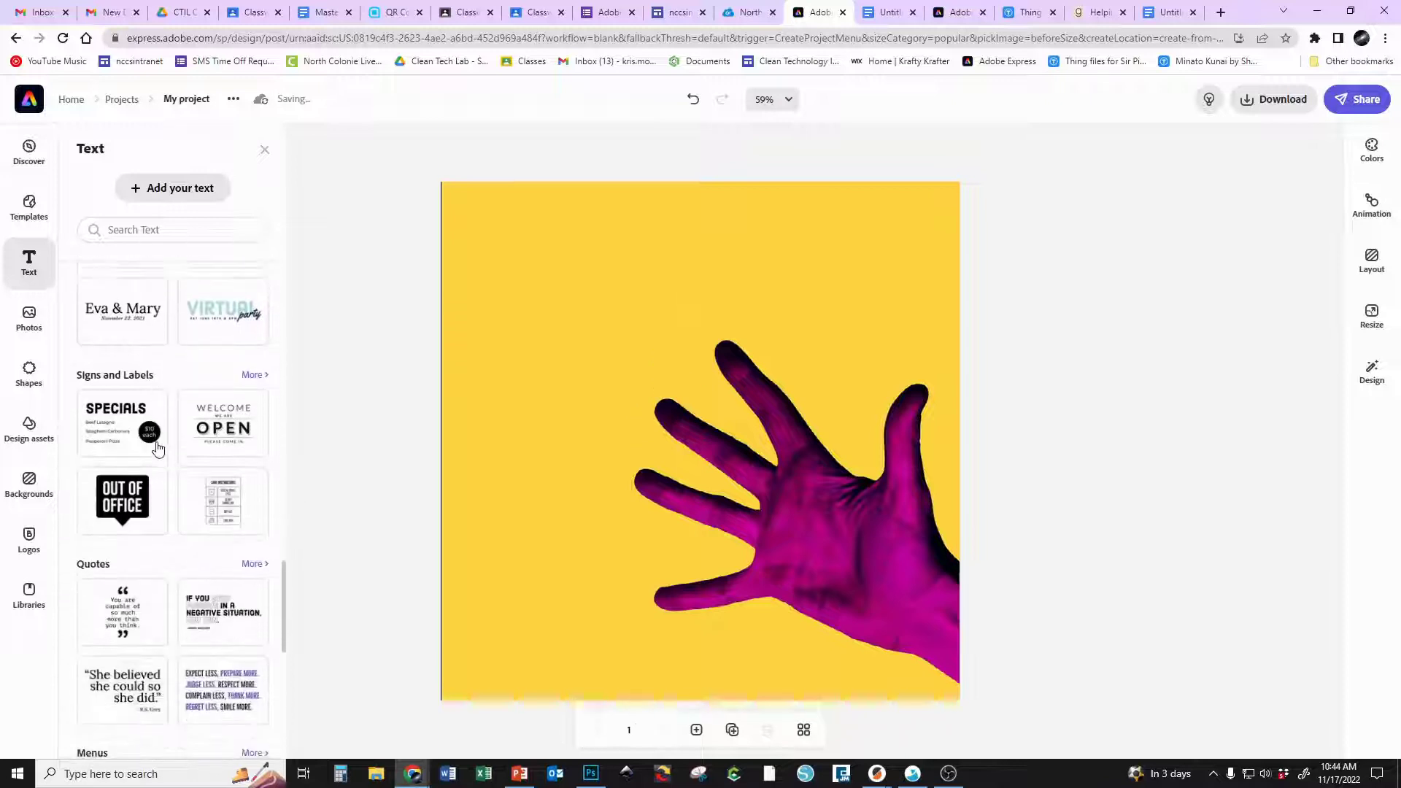
scroll(158, 448, "down", 3)
scroll(124, 398, "up", 1)
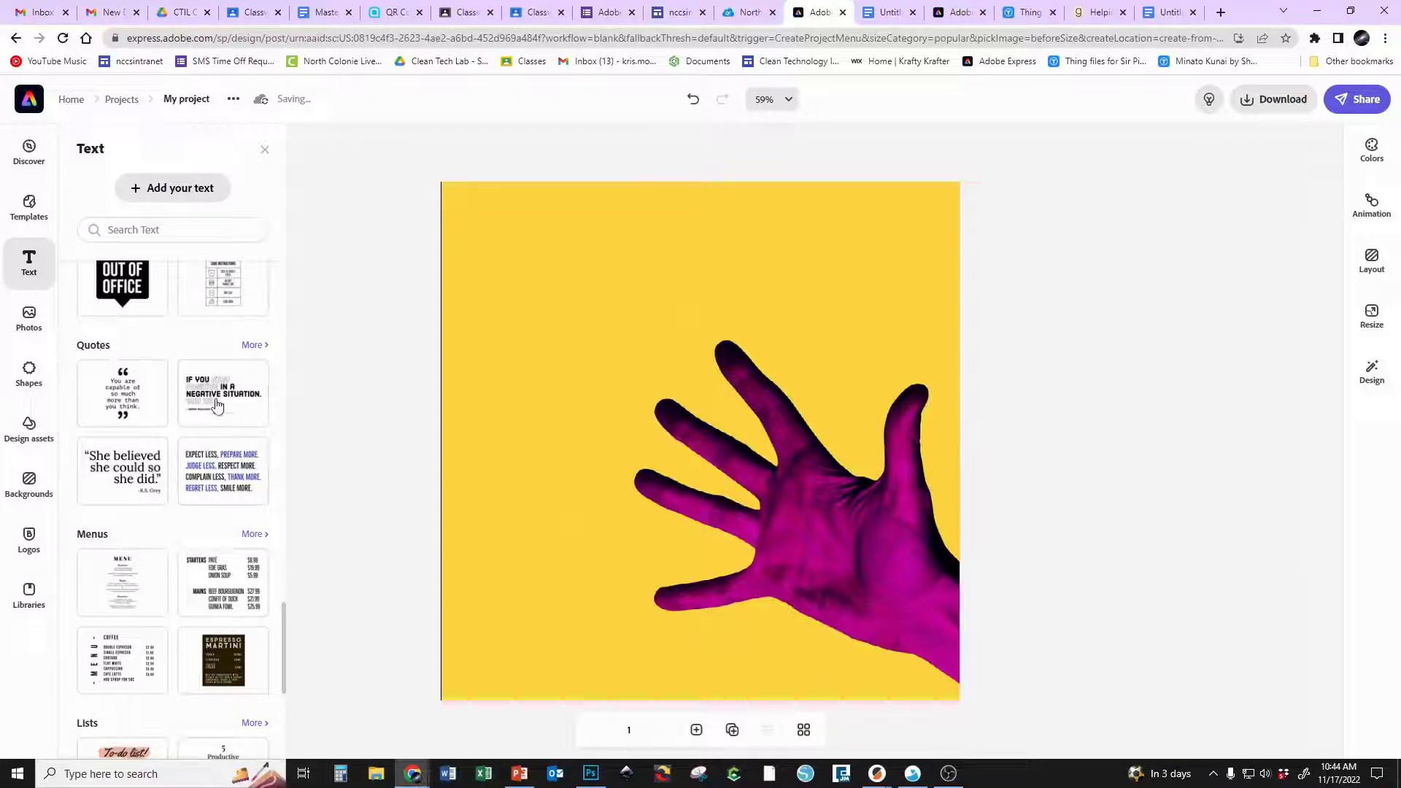
scroll(212, 458, "down", 4)
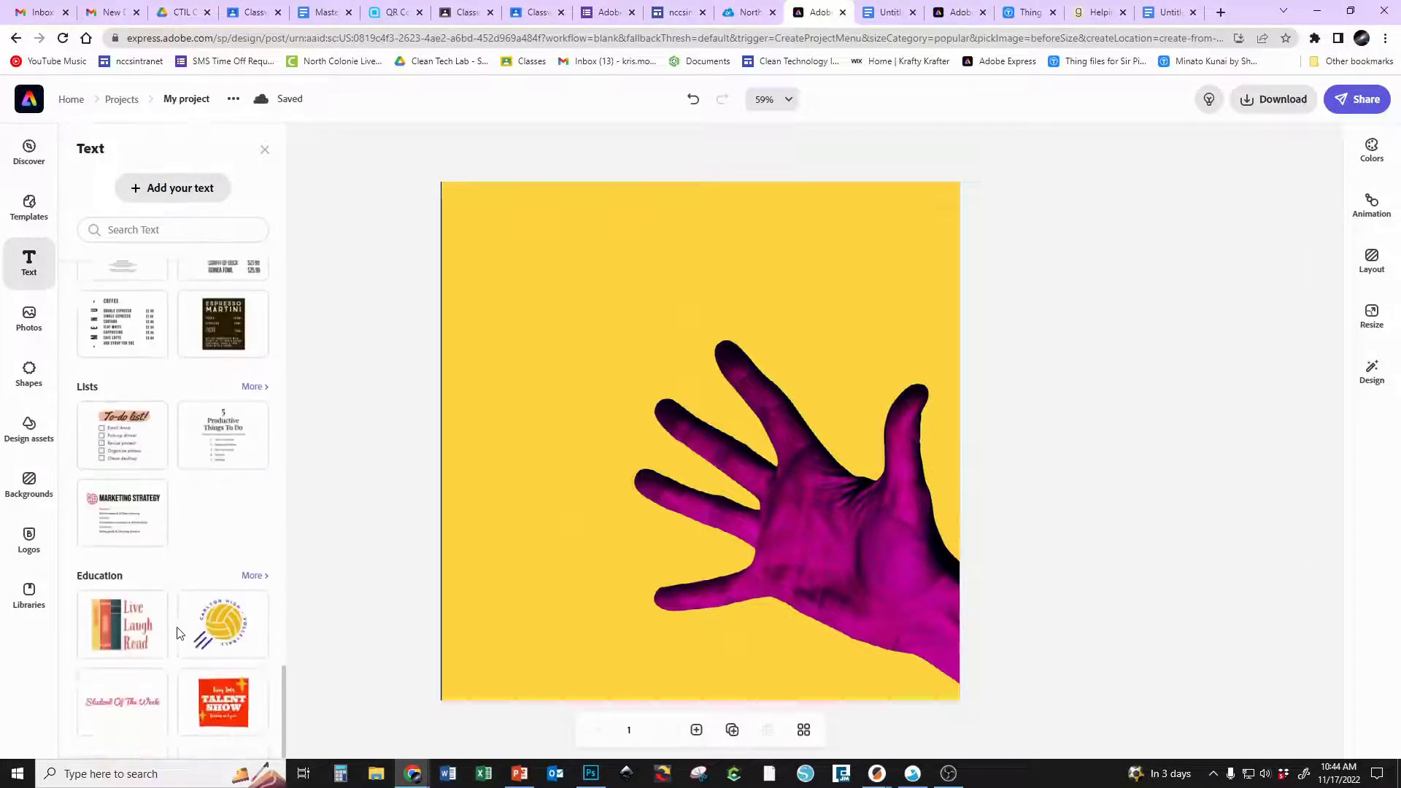
scroll(179, 629, "up", 4)
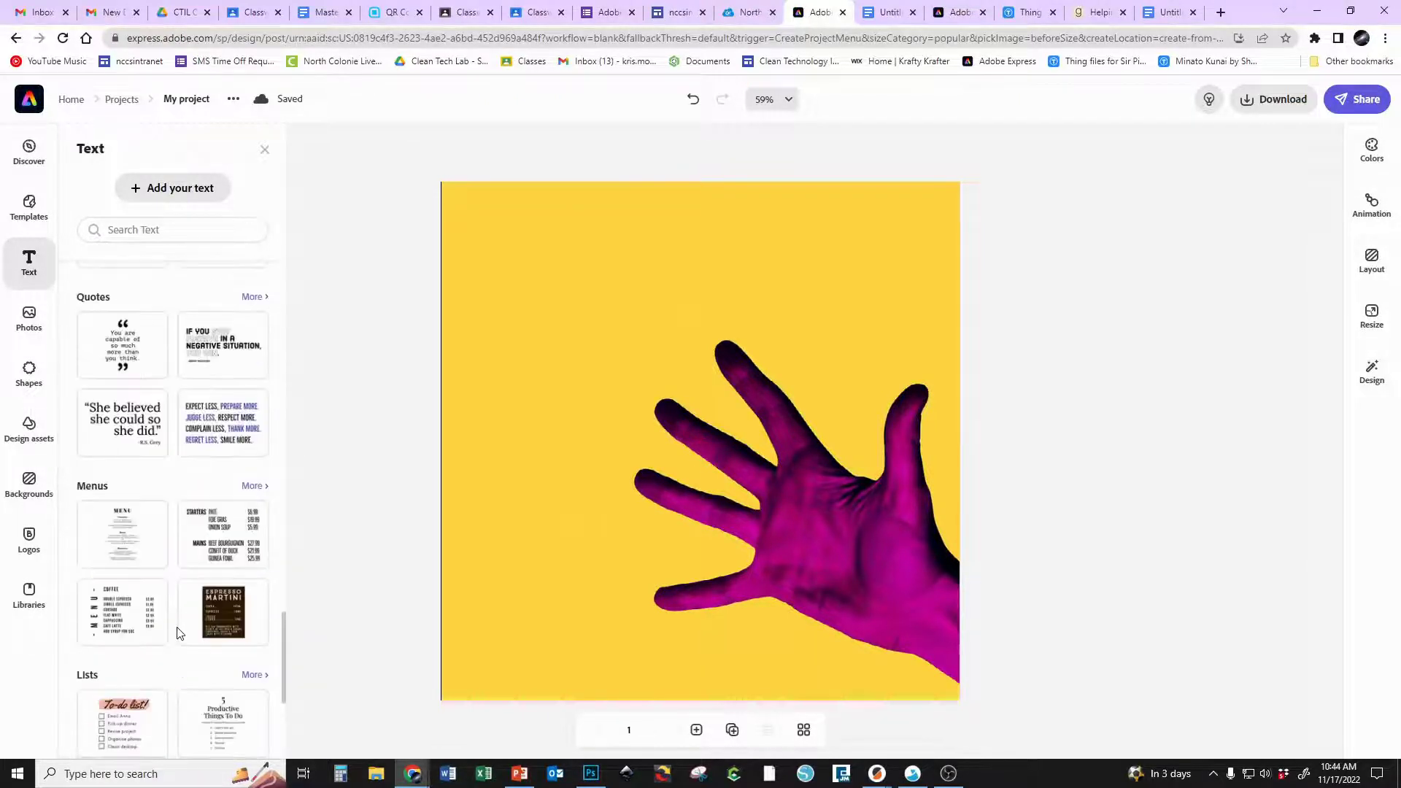
Add a trial text box, clear and remove it, then undo to restore the magenta hand image
left_click(156, 190)
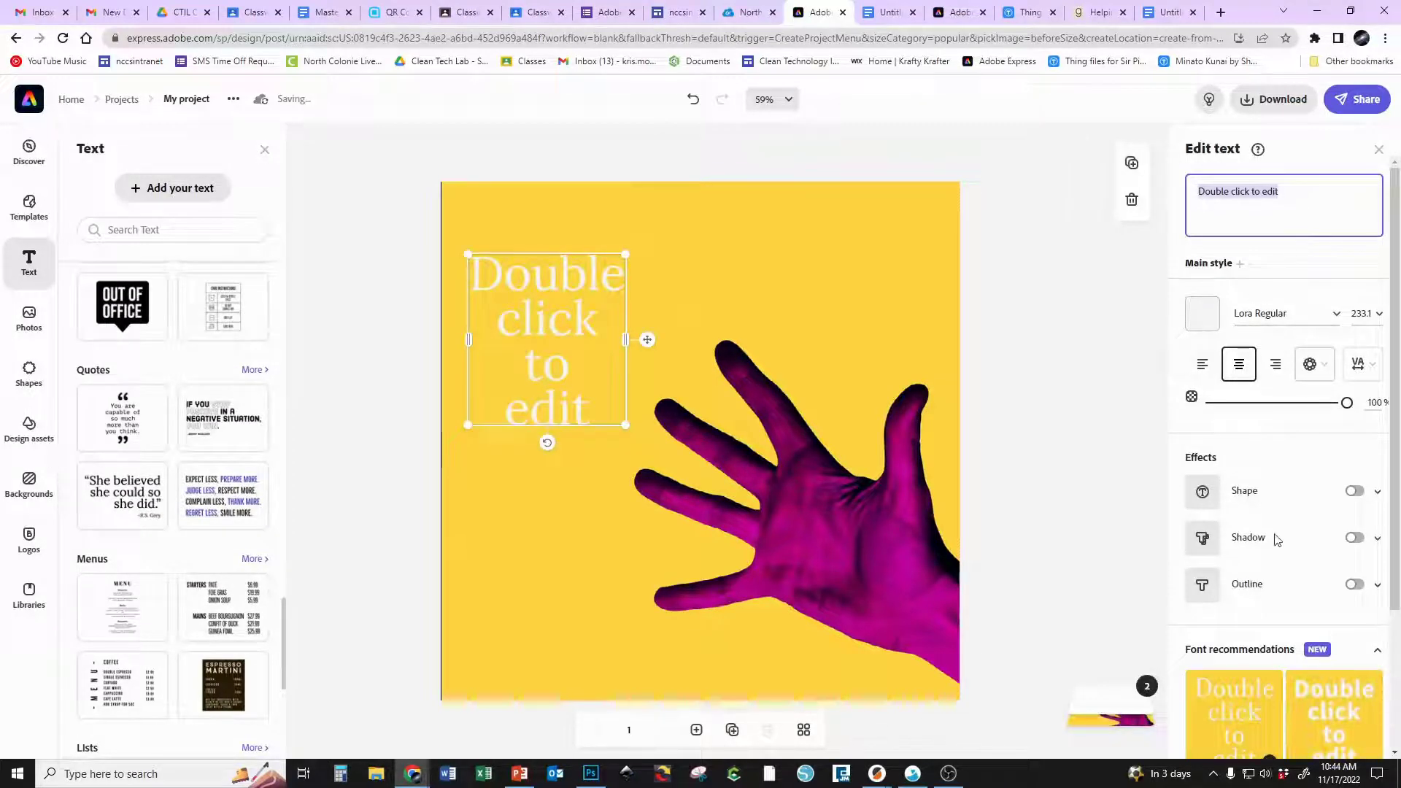
key("BackSpace")
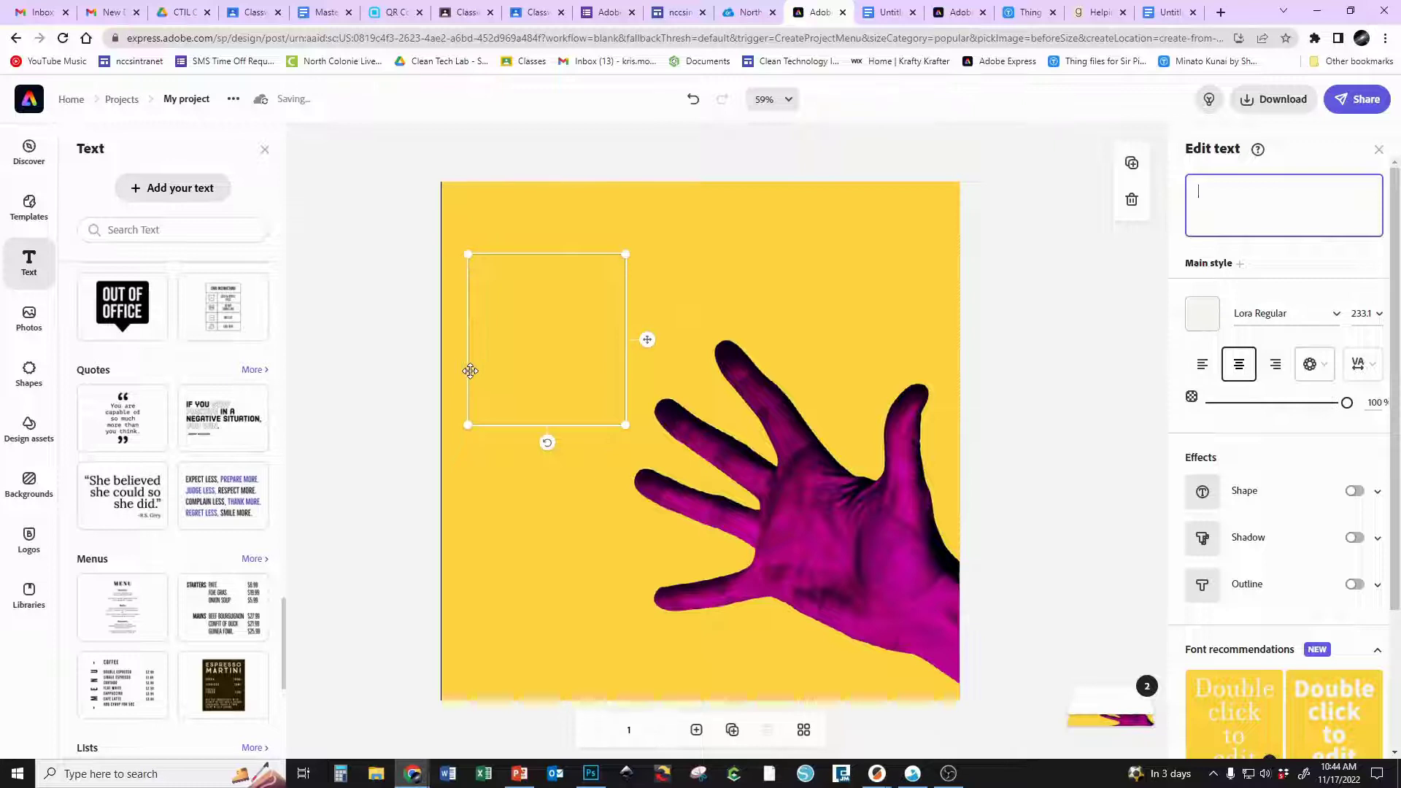
key("ctrl+z")
key("ctrl+z")
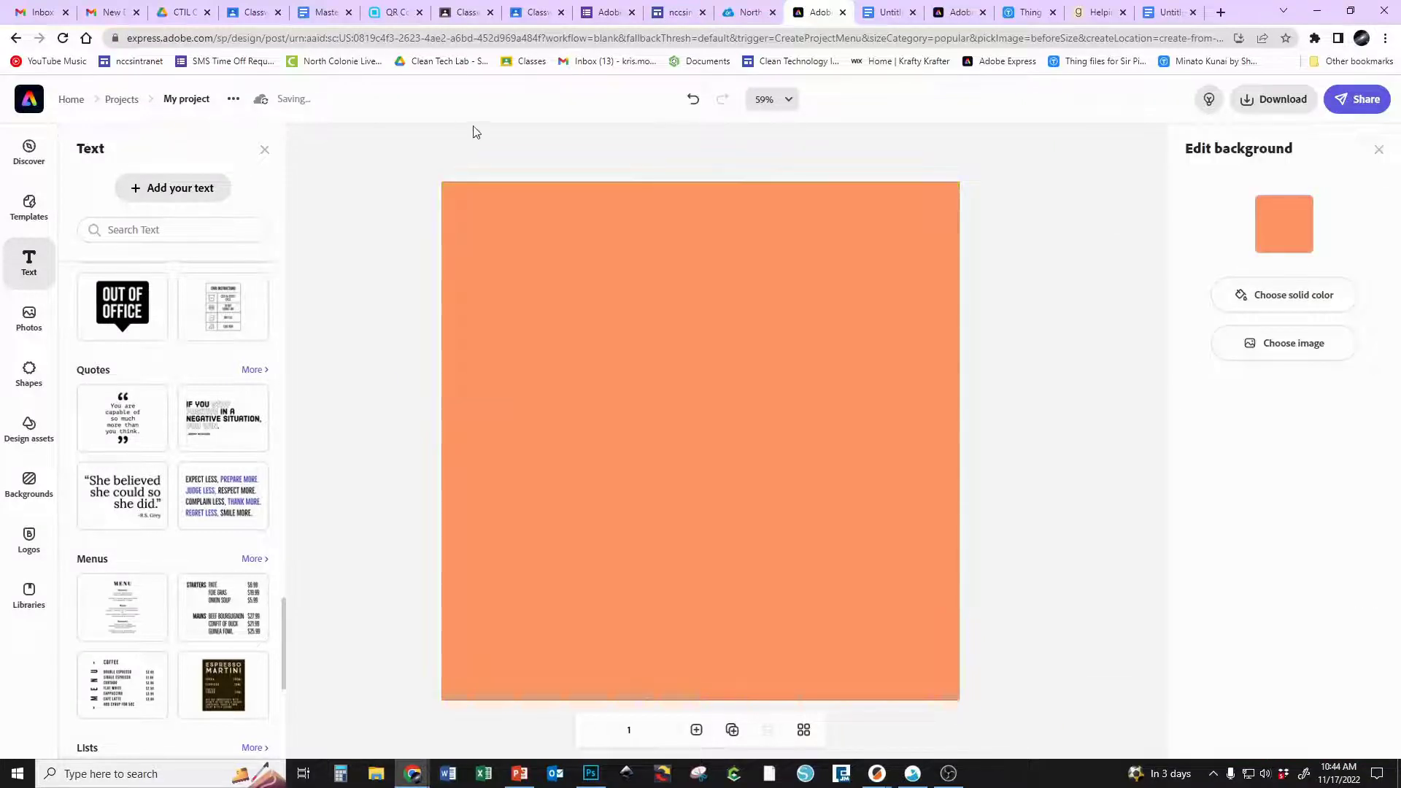
left_click(690, 105)
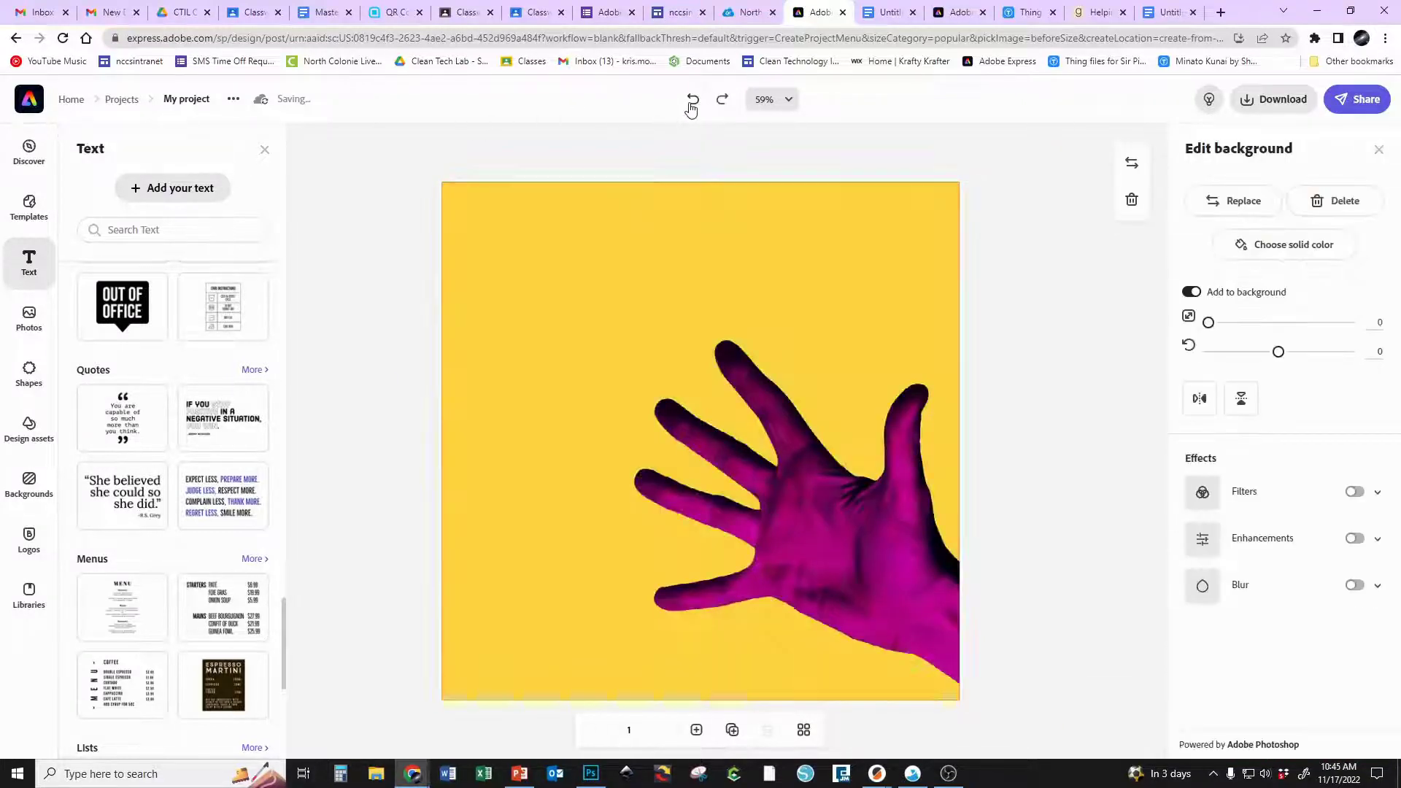
Add the 'Have no fear of perfection' quote template and move it up-left on the canvas
left_click(253, 370)
scroll(181, 422, "down", 5)
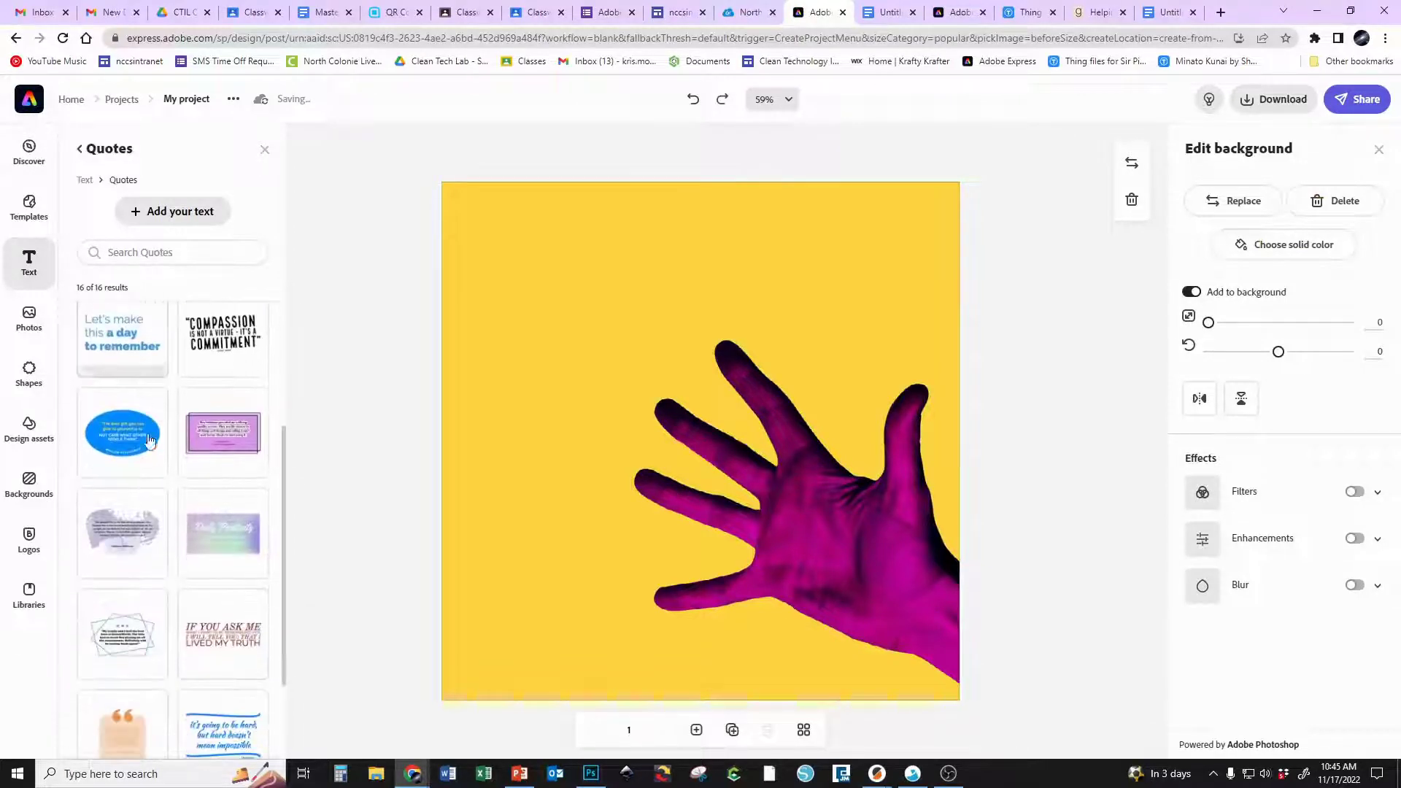
scroll(208, 643, "down", 1)
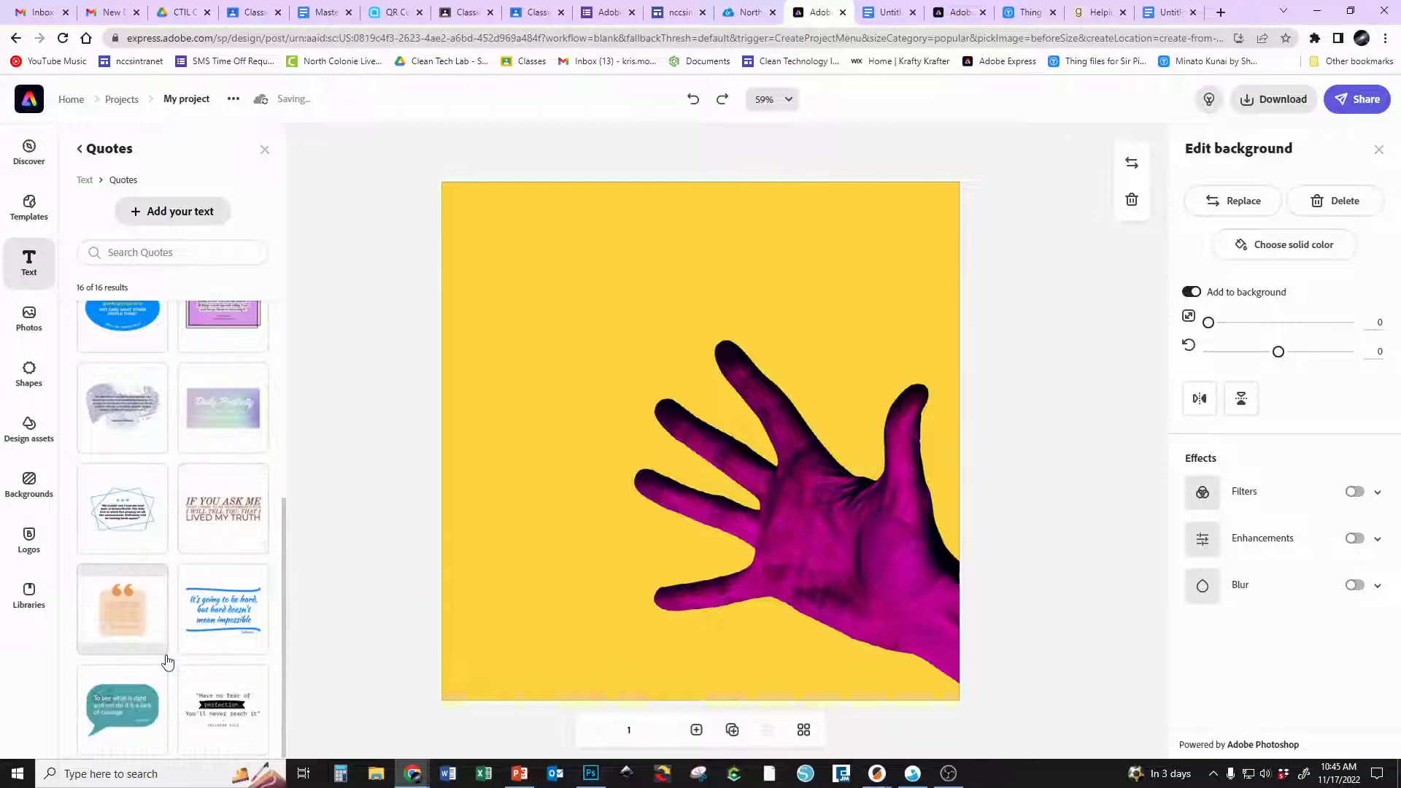
left_click(229, 693)
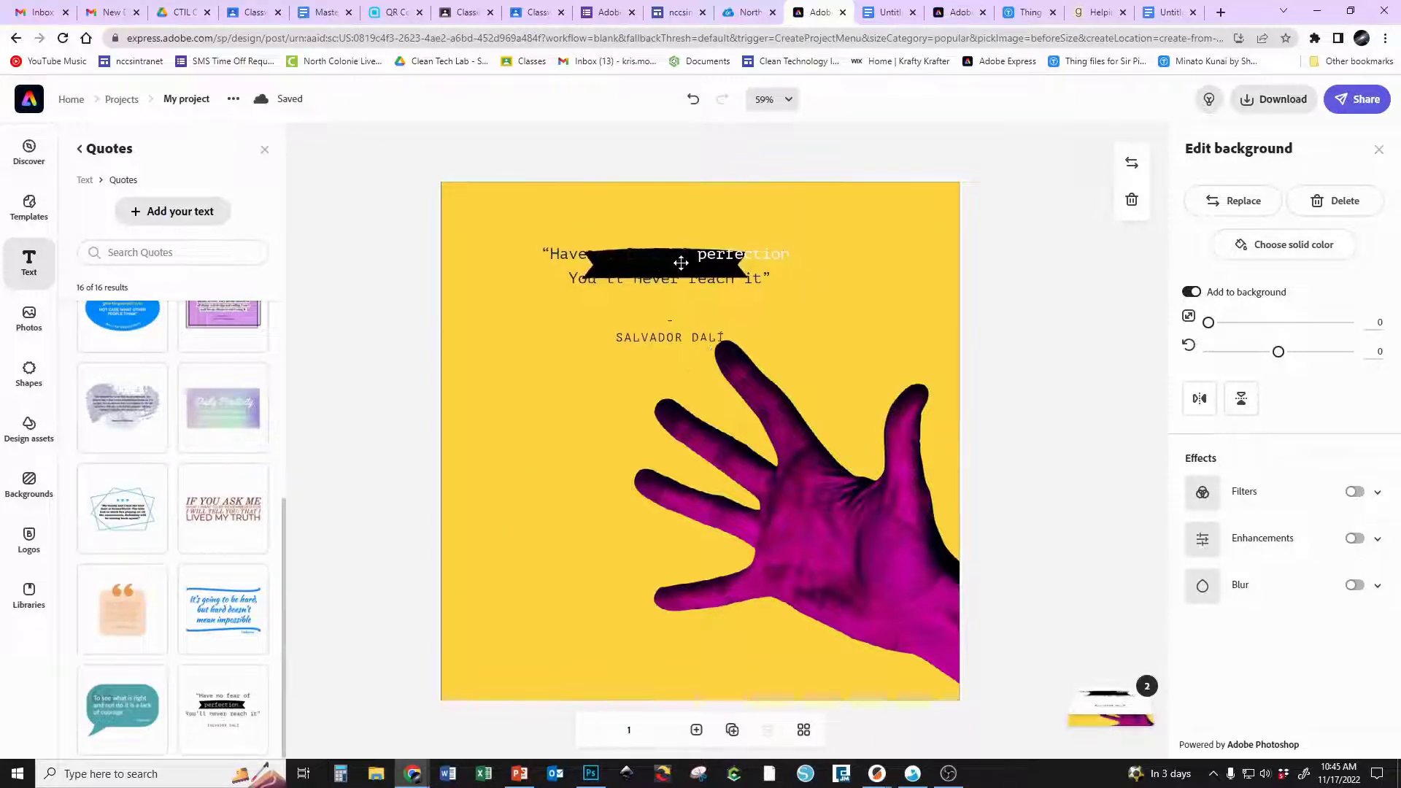
left_click_drag(679, 263, 609, 252)
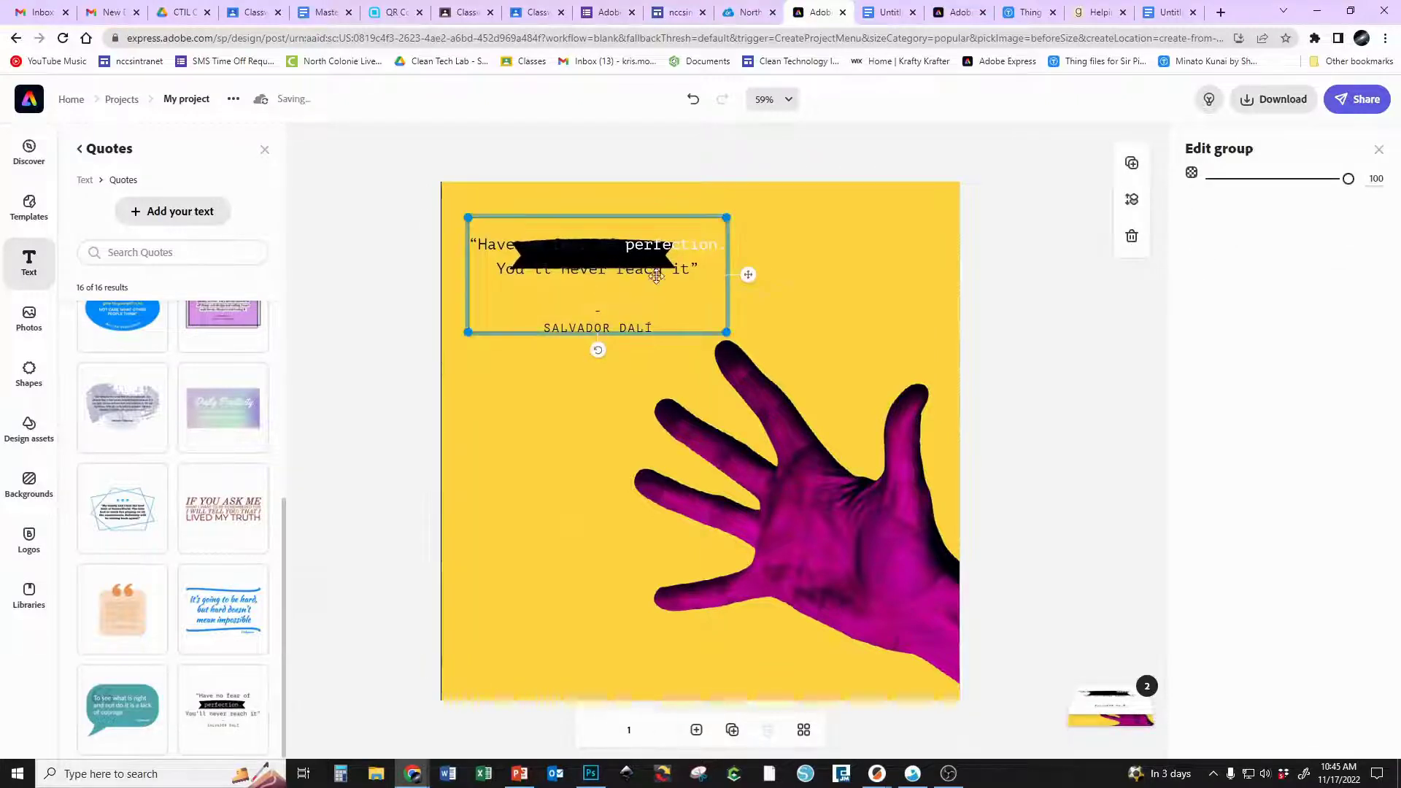
Delete the quote line from the Dalí template, keeping the black banner and name
left_click(593, 292)
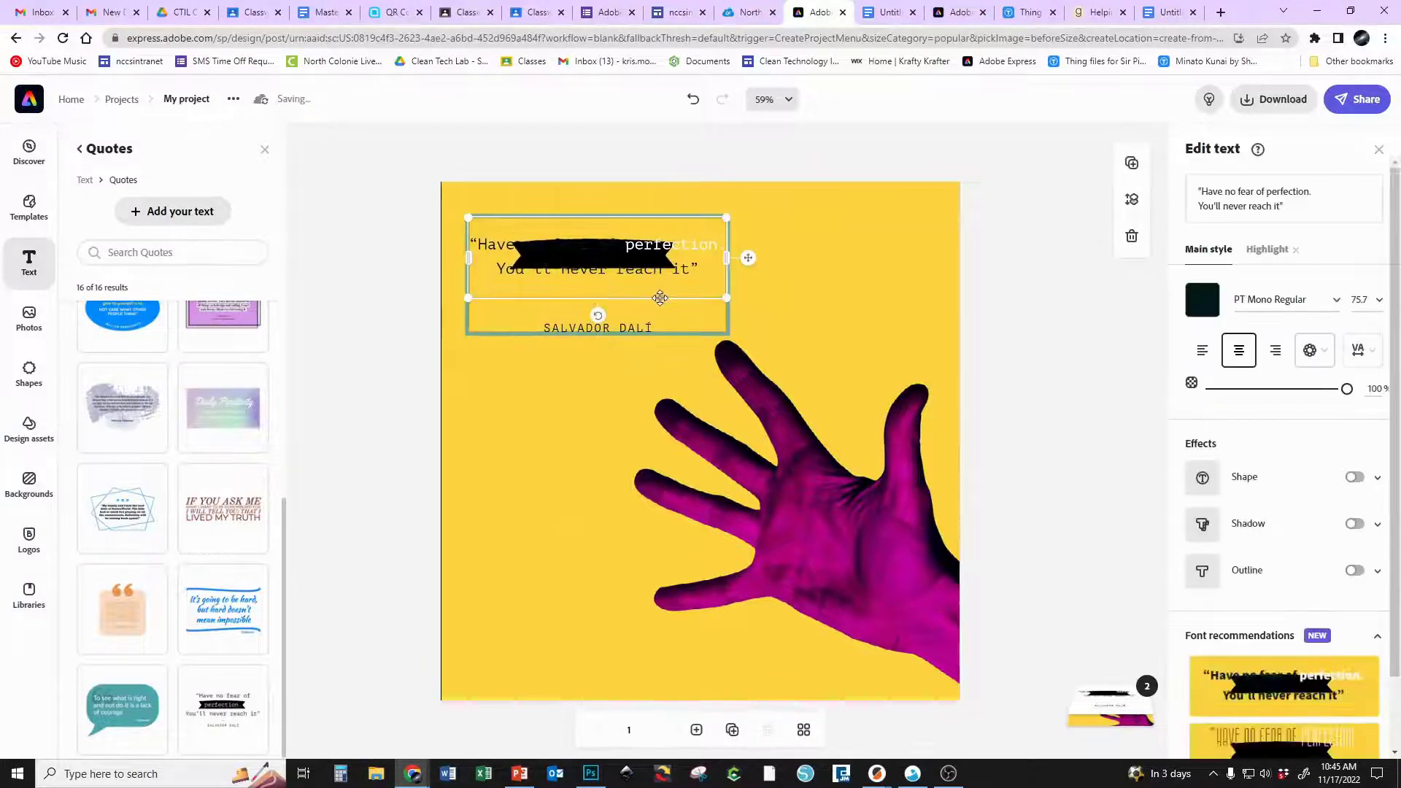
left_click(642, 268)
left_click(599, 256)
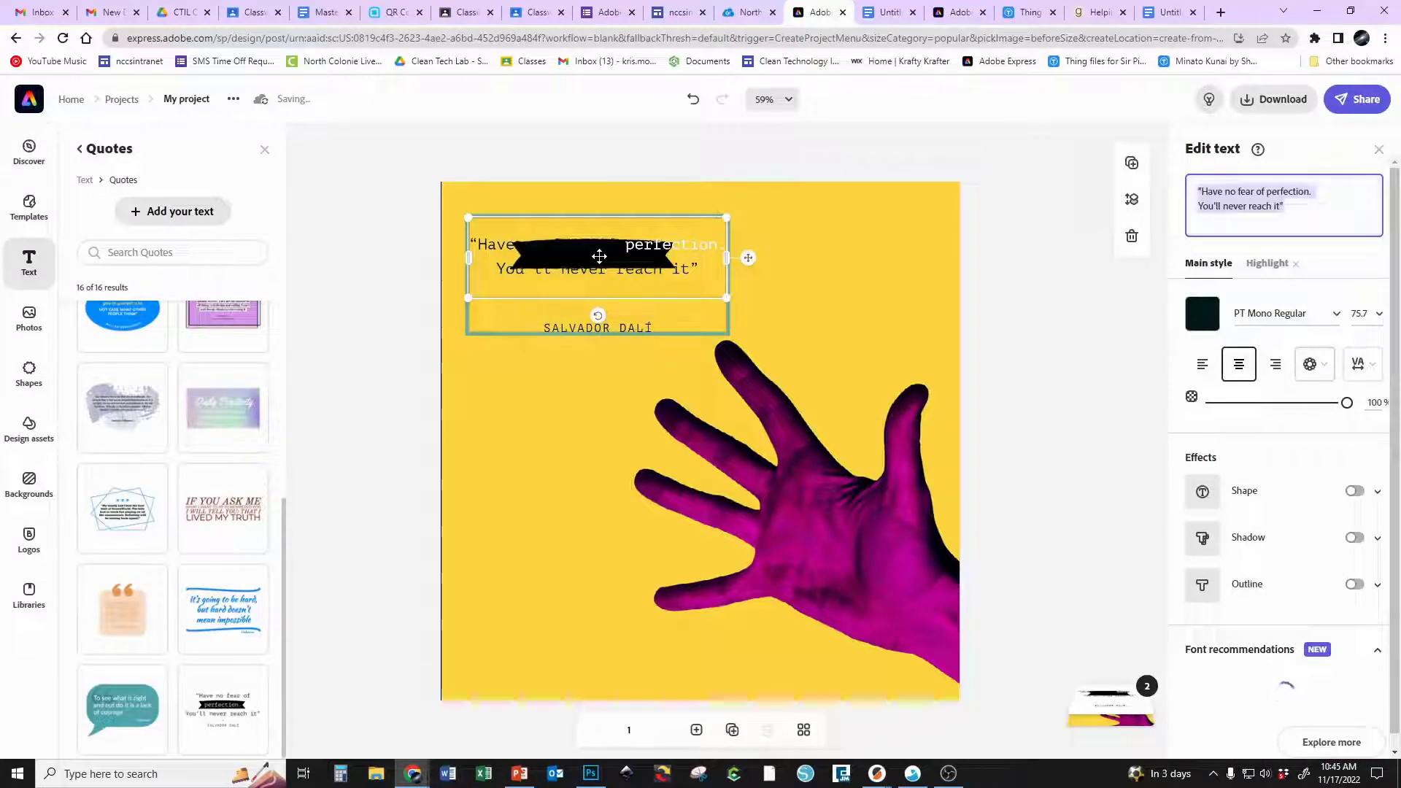
key("Escape")
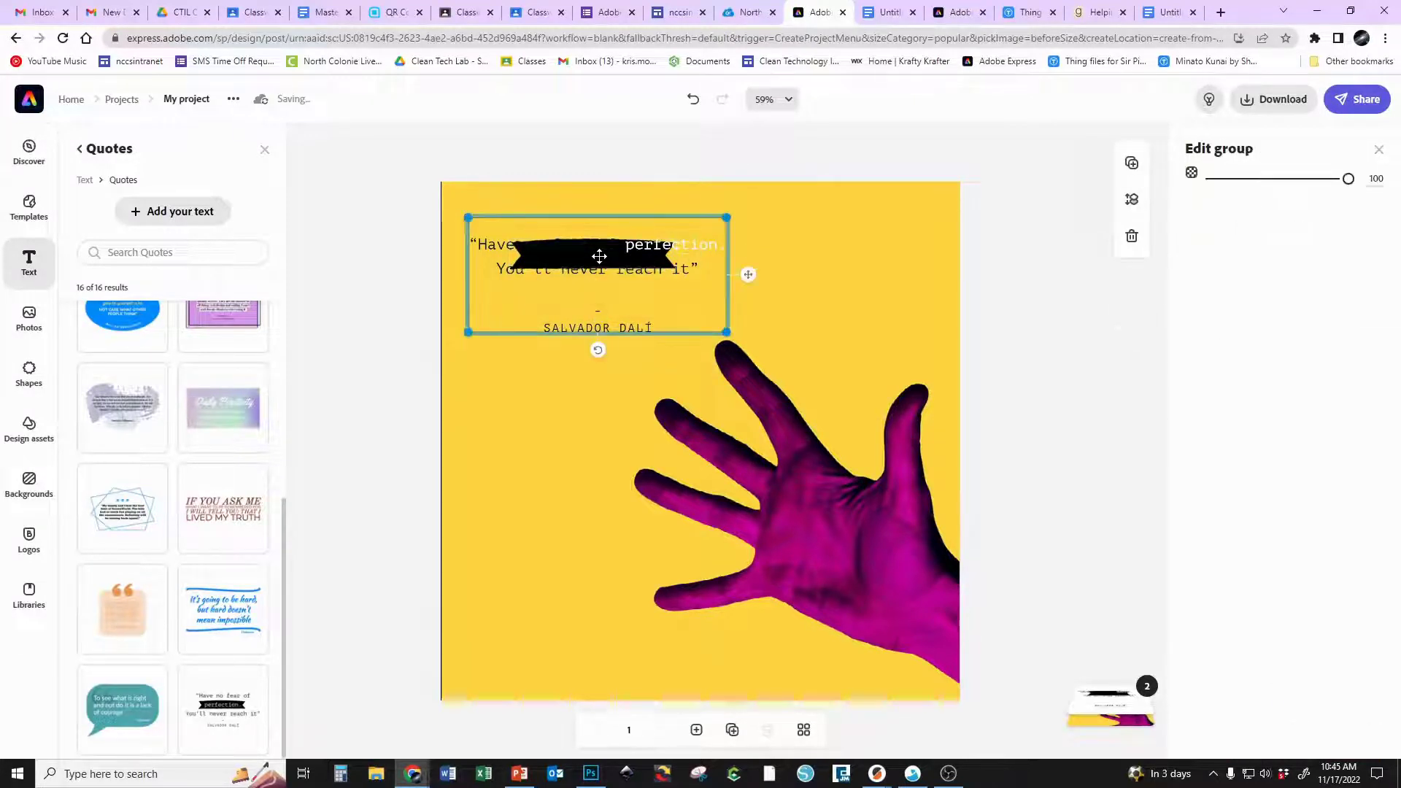
left_click(599, 256)
key("Delete")
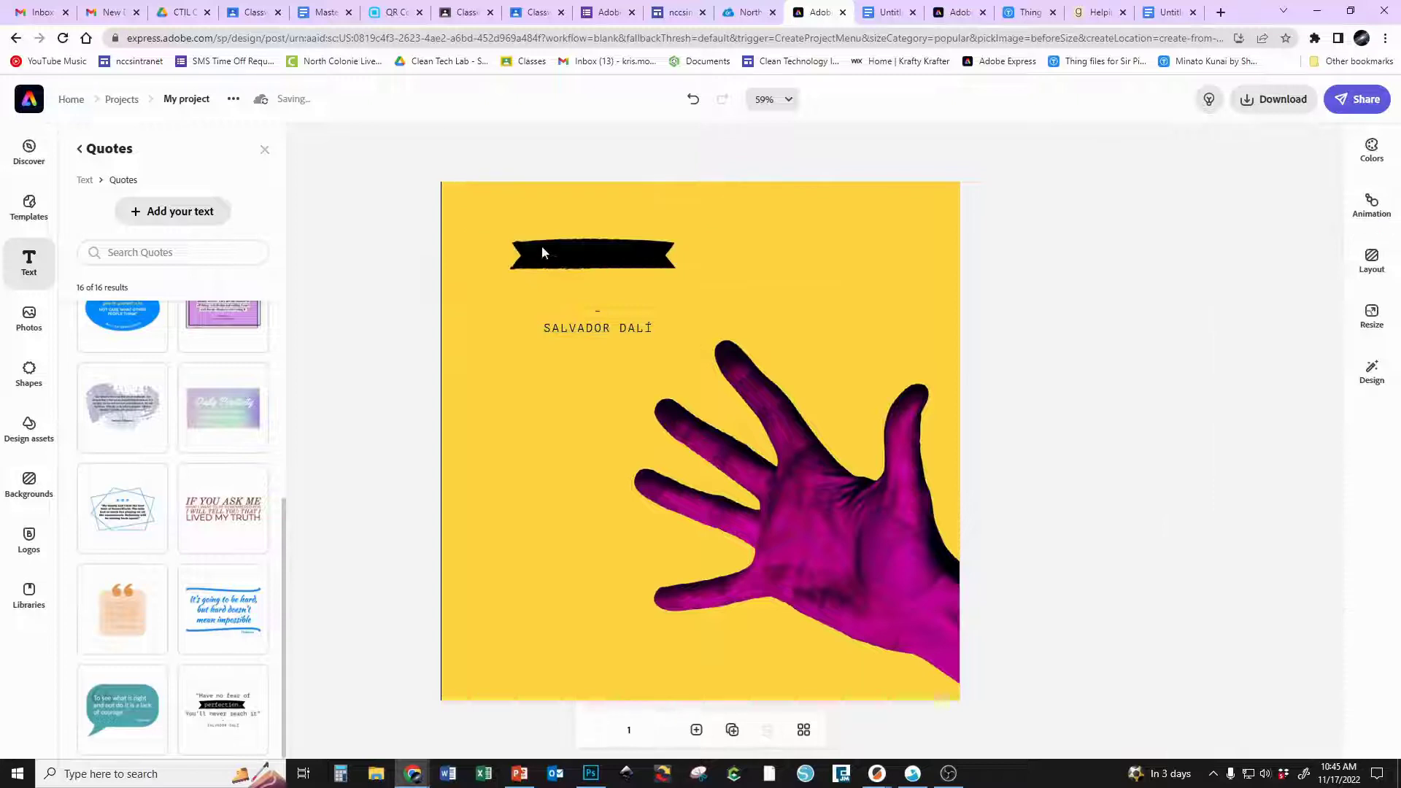
Remove the remaining Dalí banner and name group after several undo-and-retry deletions
left_click(690, 103)
left_click(704, 242)
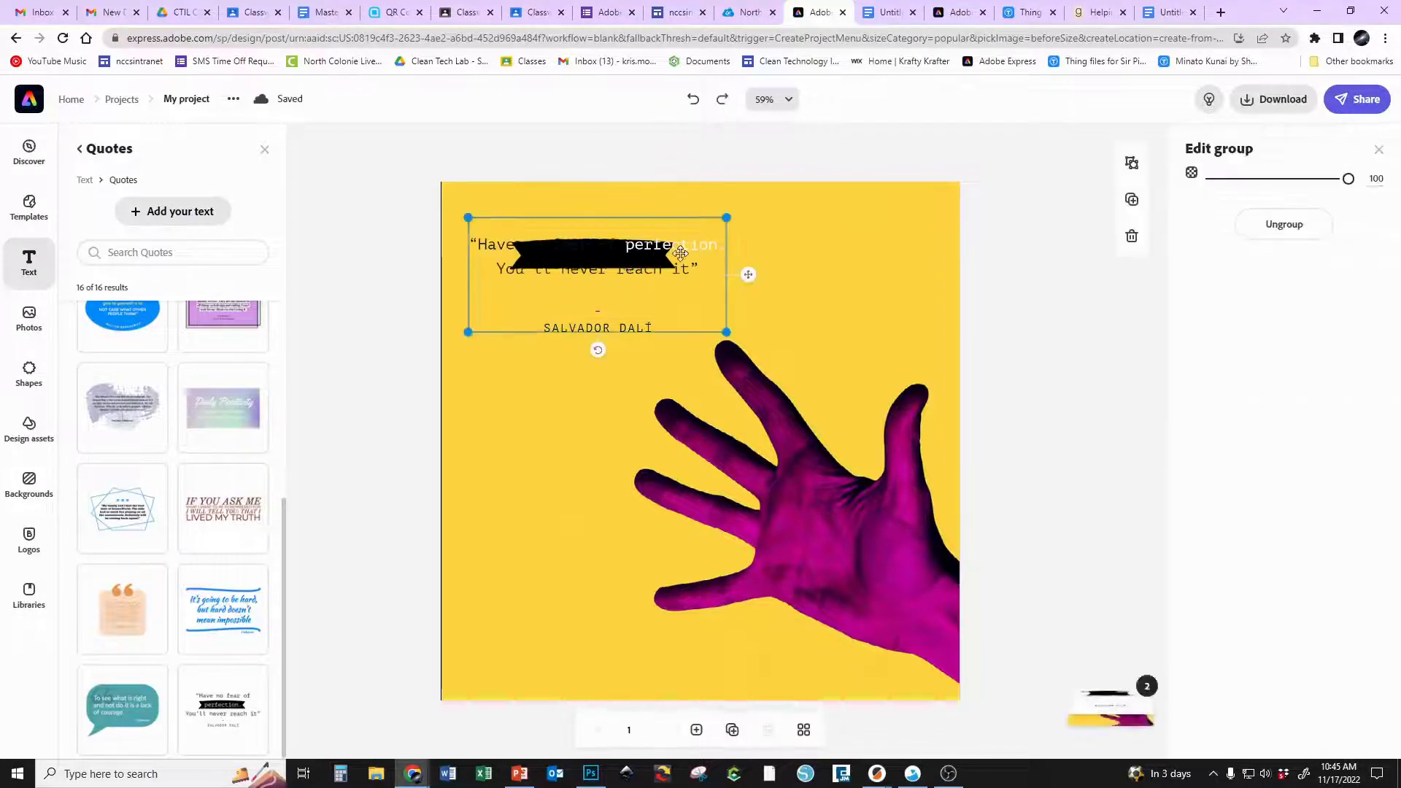
key("Delete")
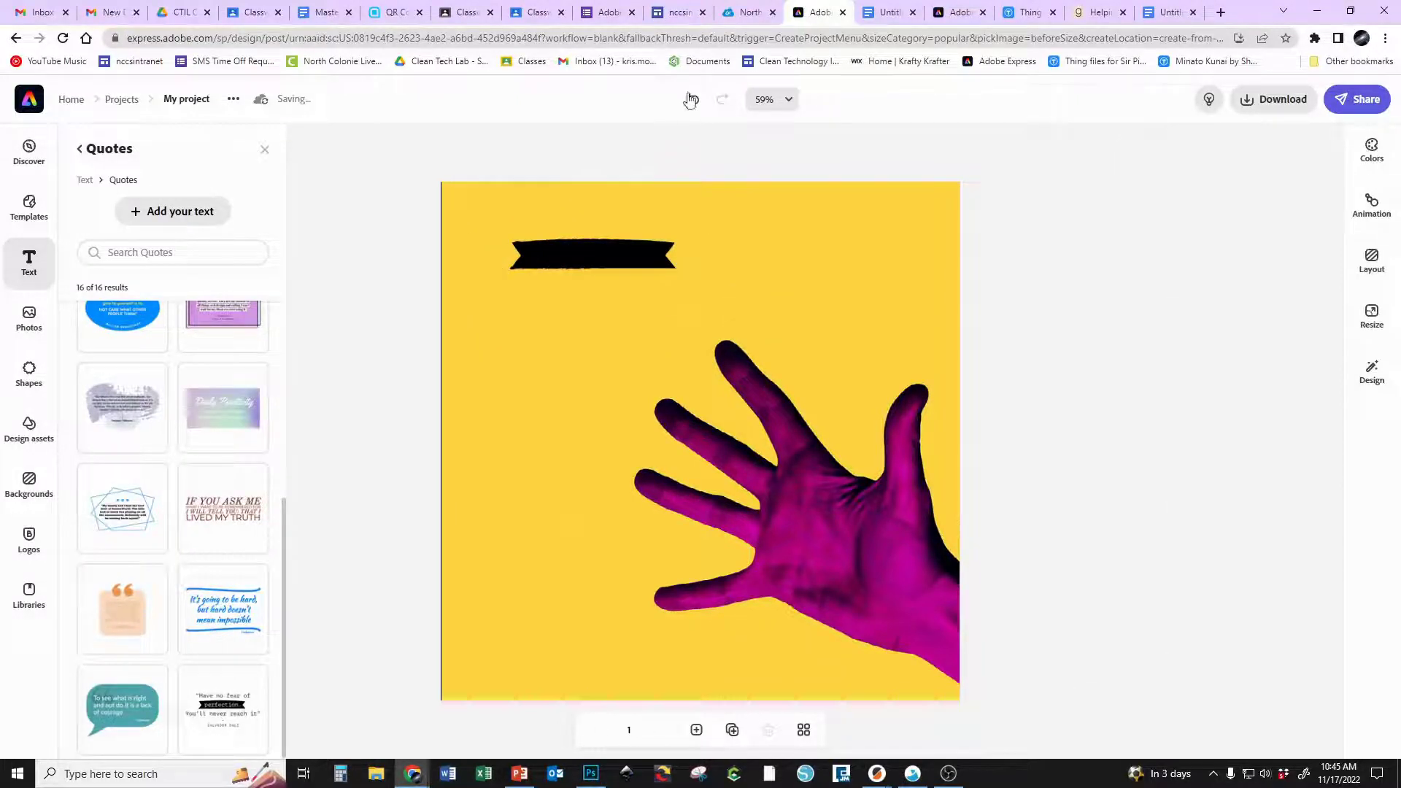
left_click(693, 102)
left_click(569, 251)
left_click(569, 251)
key("Delete")
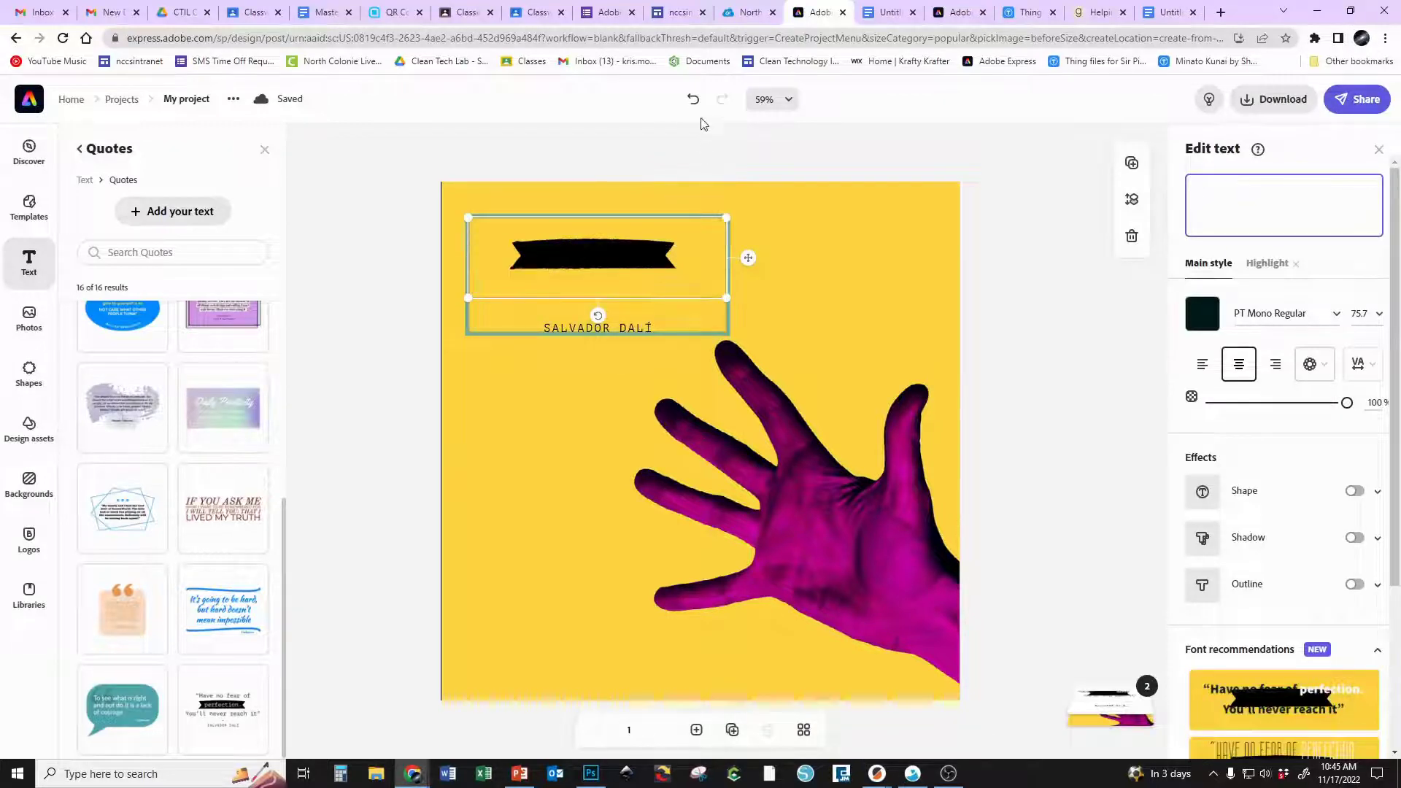
left_click(694, 102)
left_click(613, 262)
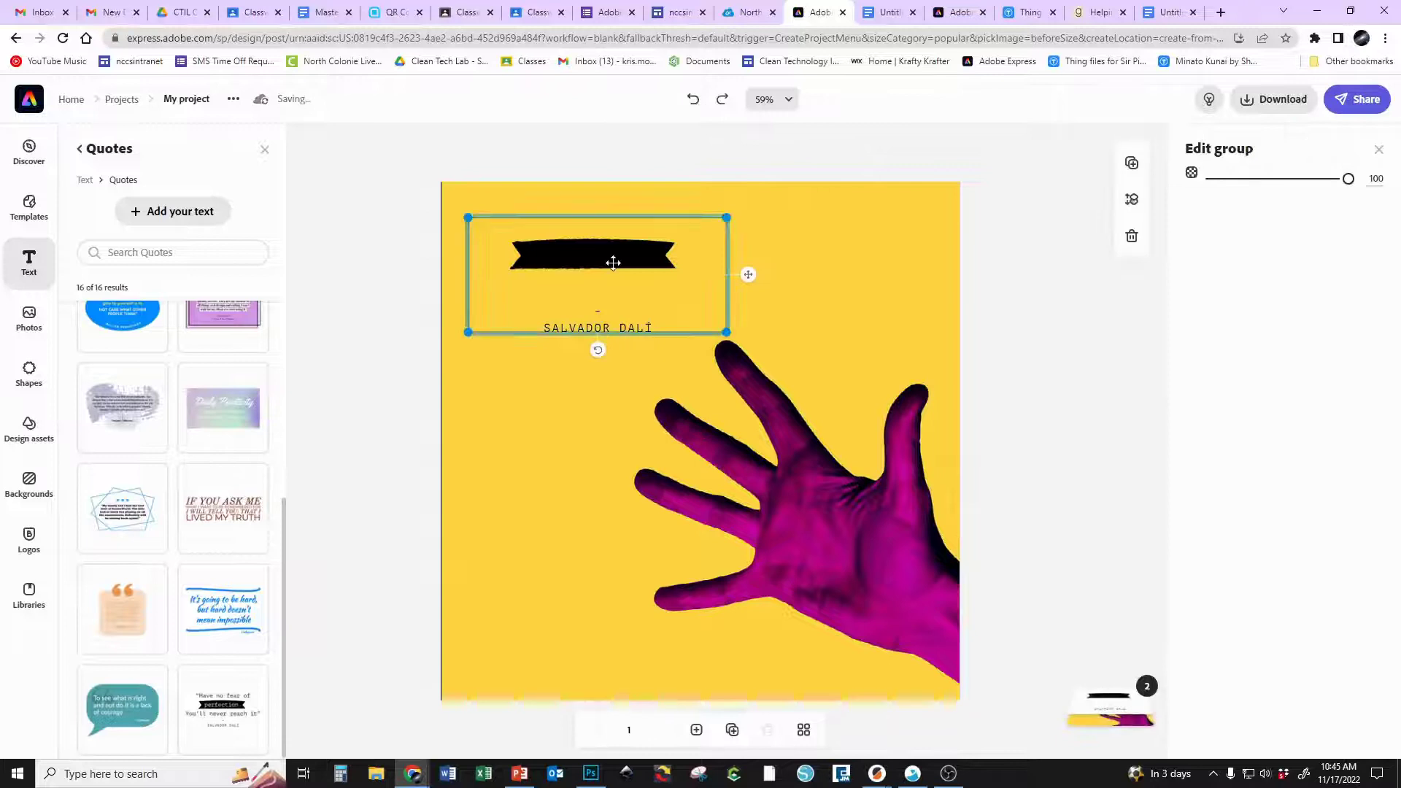
left_click(613, 263)
key("Escape")
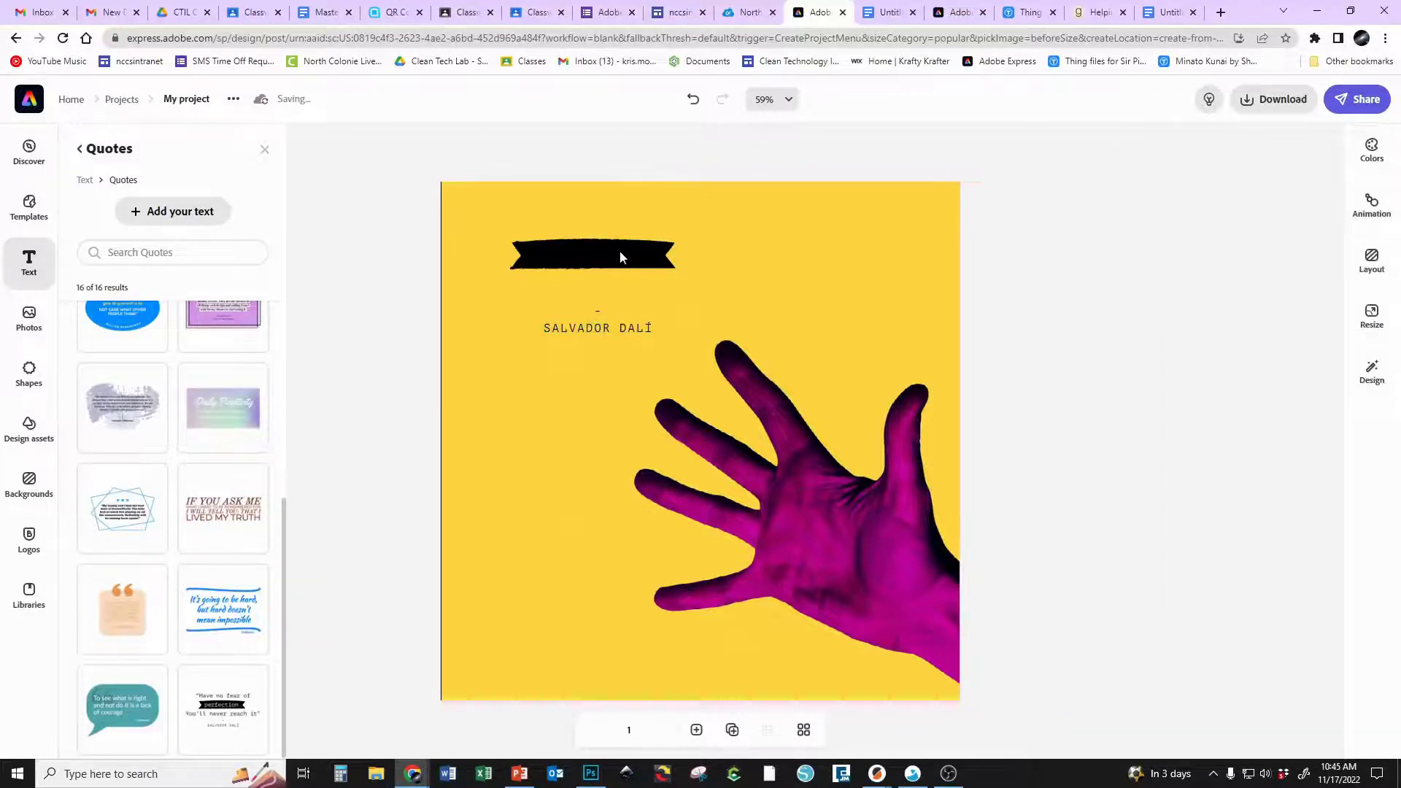
left_click(621, 254)
key("Delete")
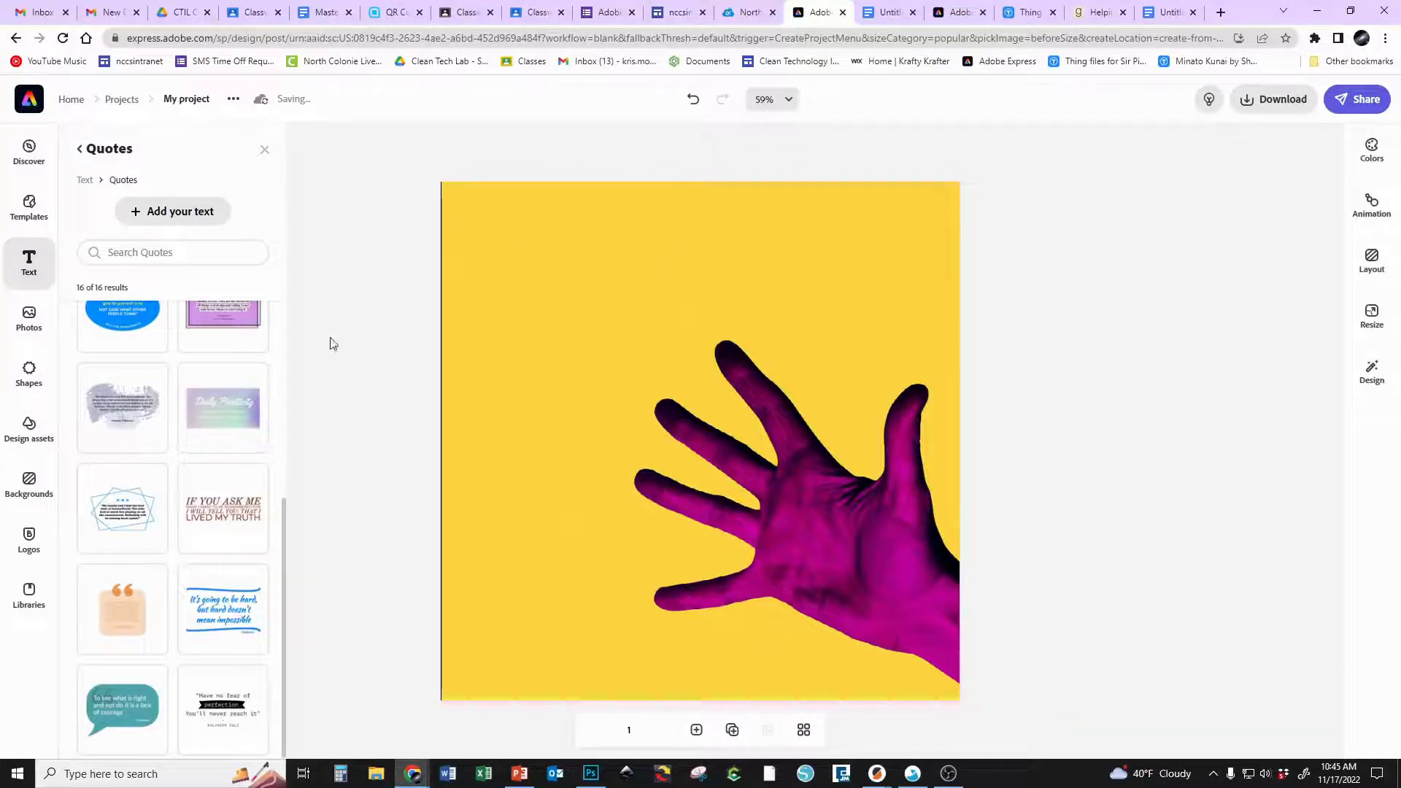
Add the 'She believed she could so she did.' quote and move it slightly higher
scroll(179, 491, "up", 3)
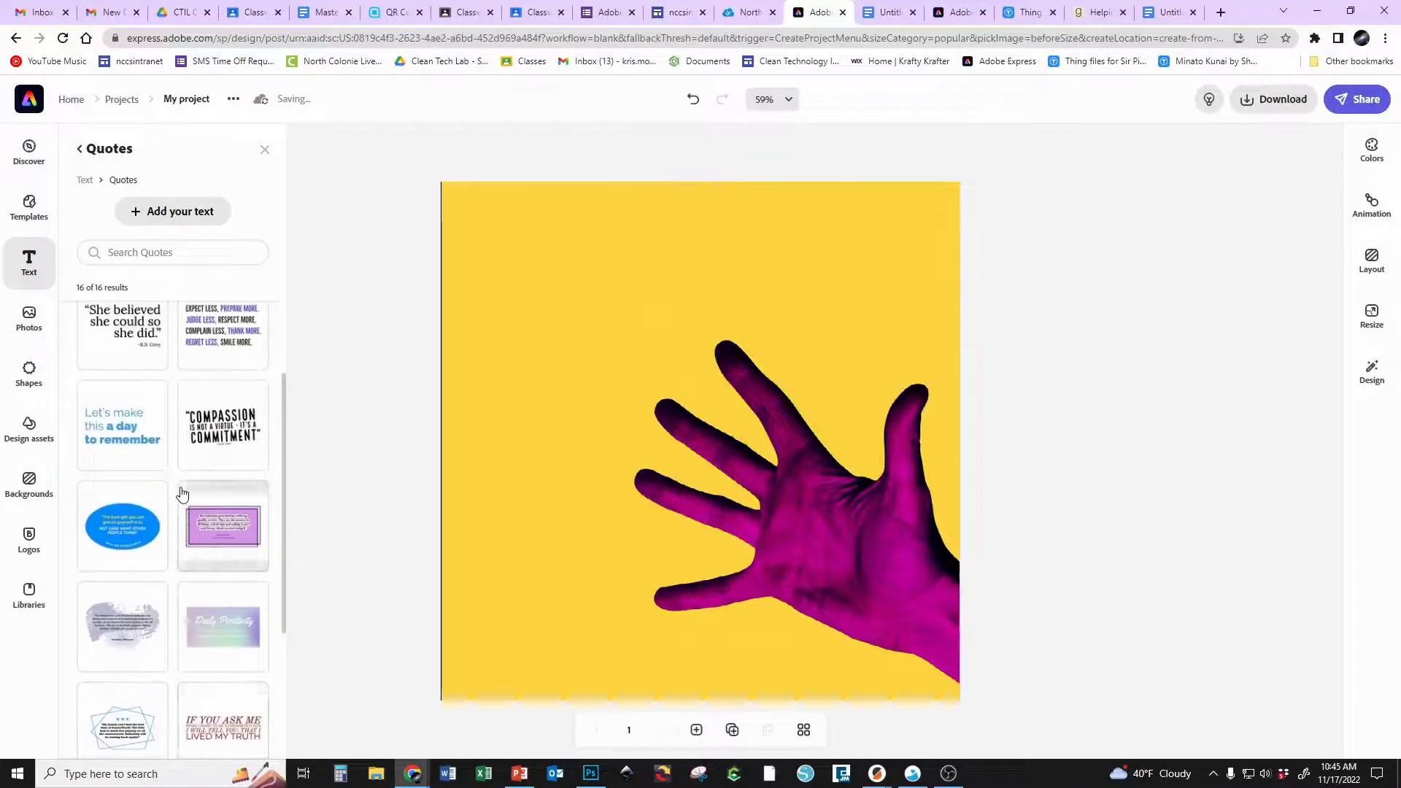
scroll(182, 495, "up", 3)
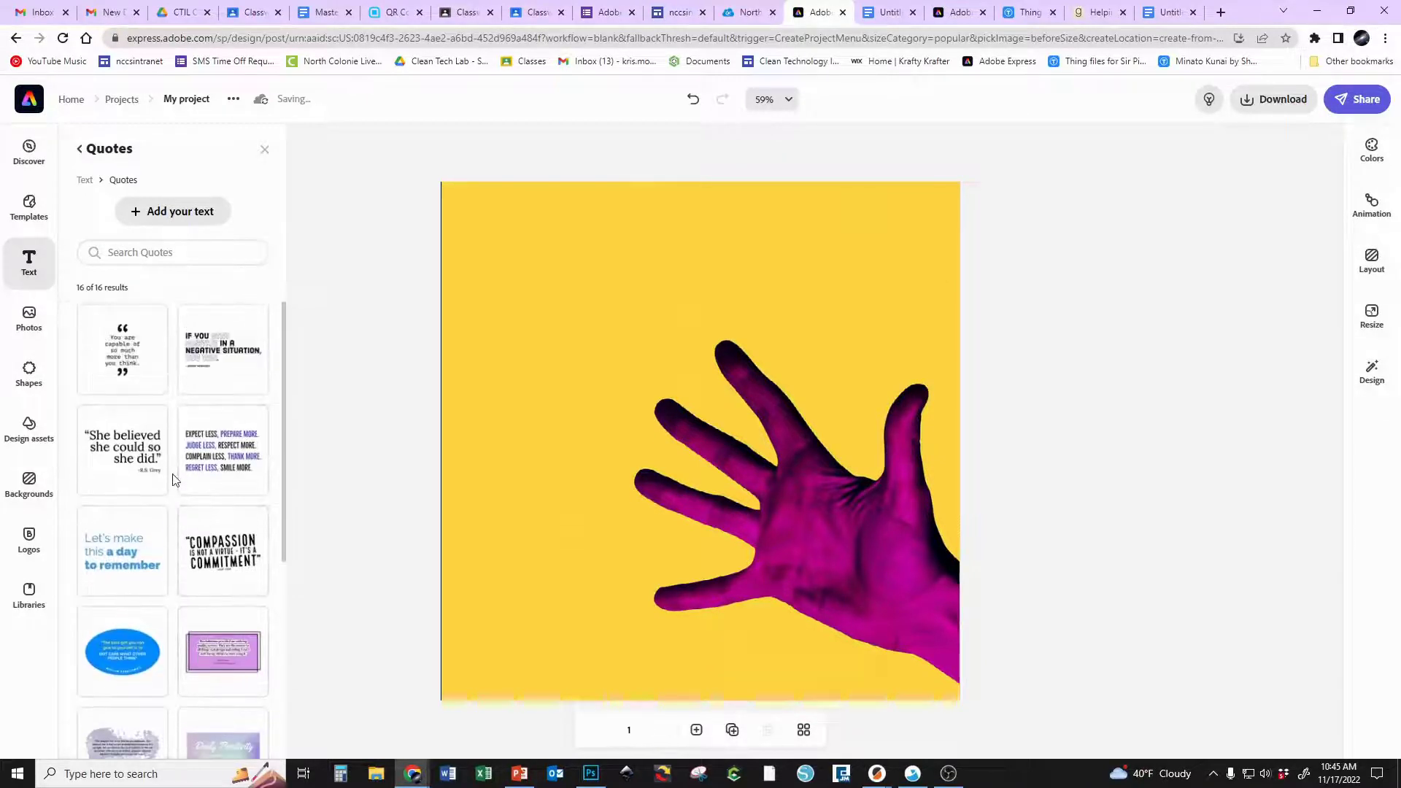
left_click(113, 452)
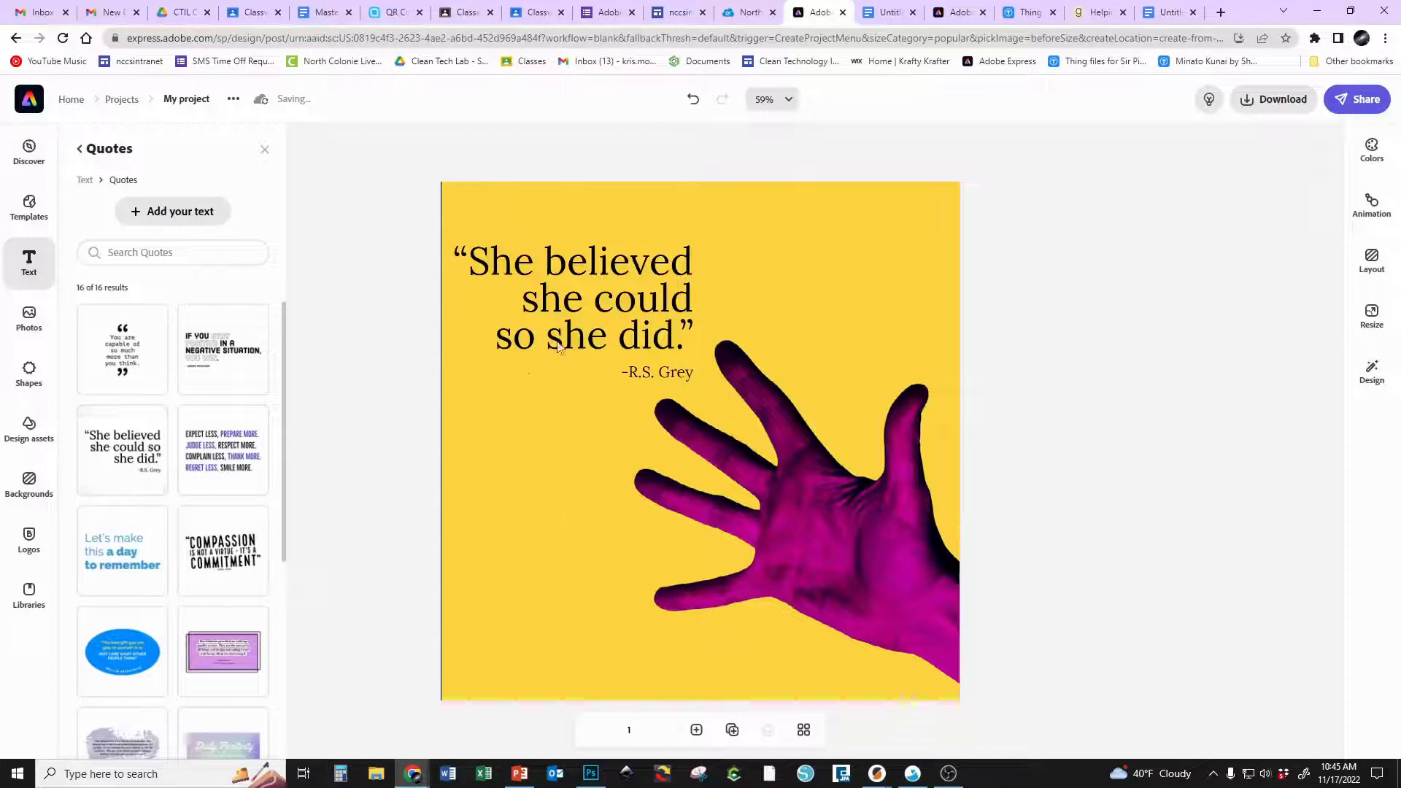
left_click(582, 315)
left_click_drag(564, 305, 567, 277)
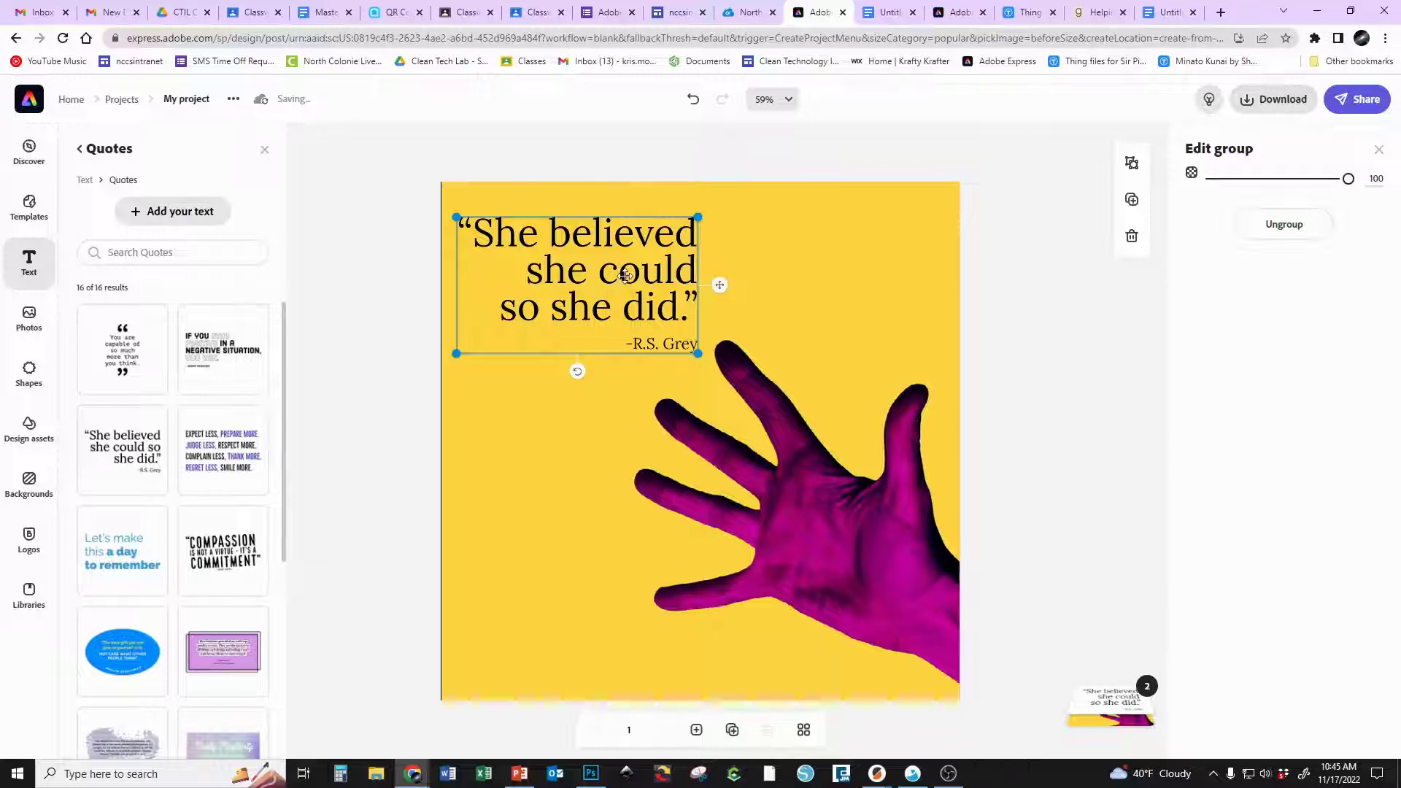
Replace the quote wording with the pasted Charles Dickens line and shift it slightly left
left_click(626, 276)
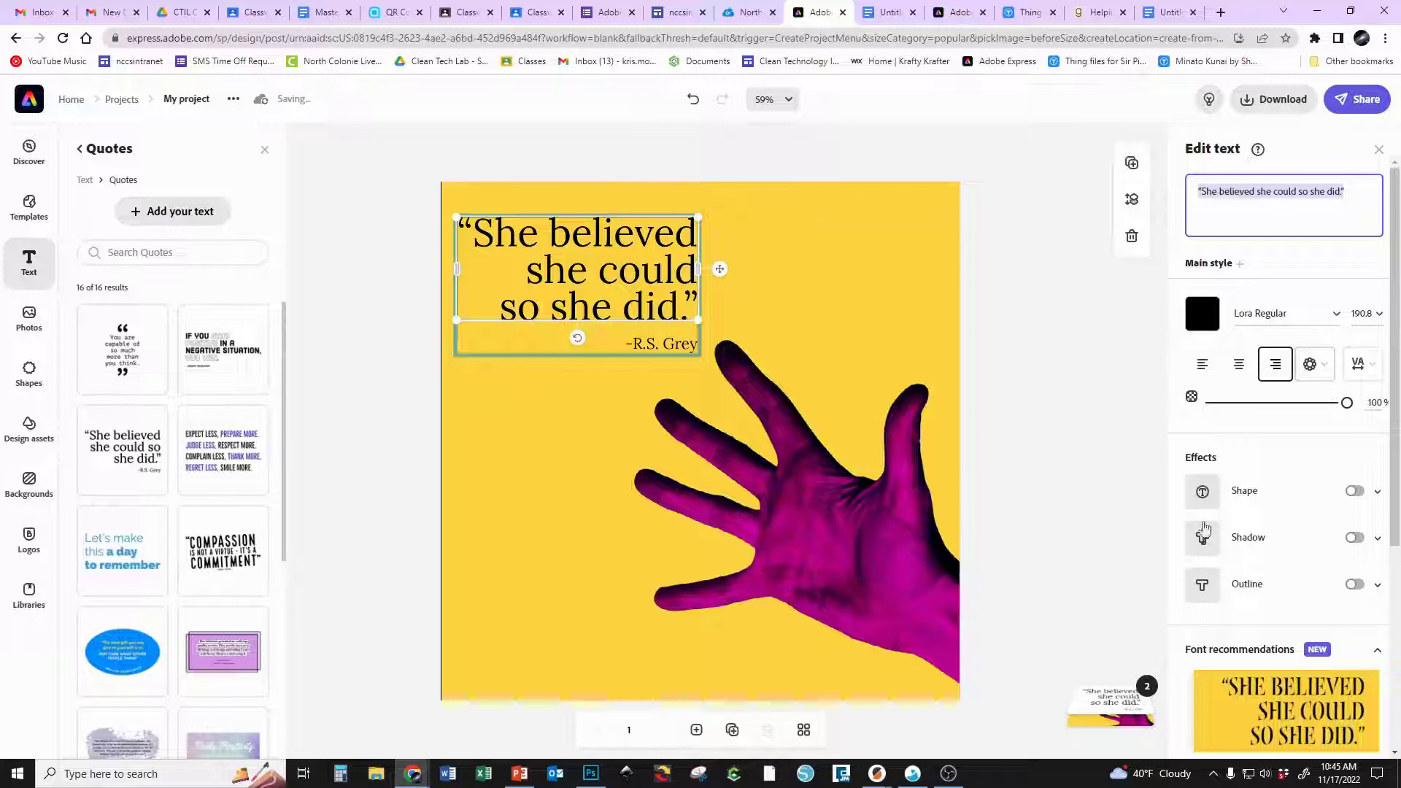
left_click_drag(1341, 200, 1182, 195)
type("\"No one is useless in this world who lightens the burdens of another.\" — Charles Dickens")
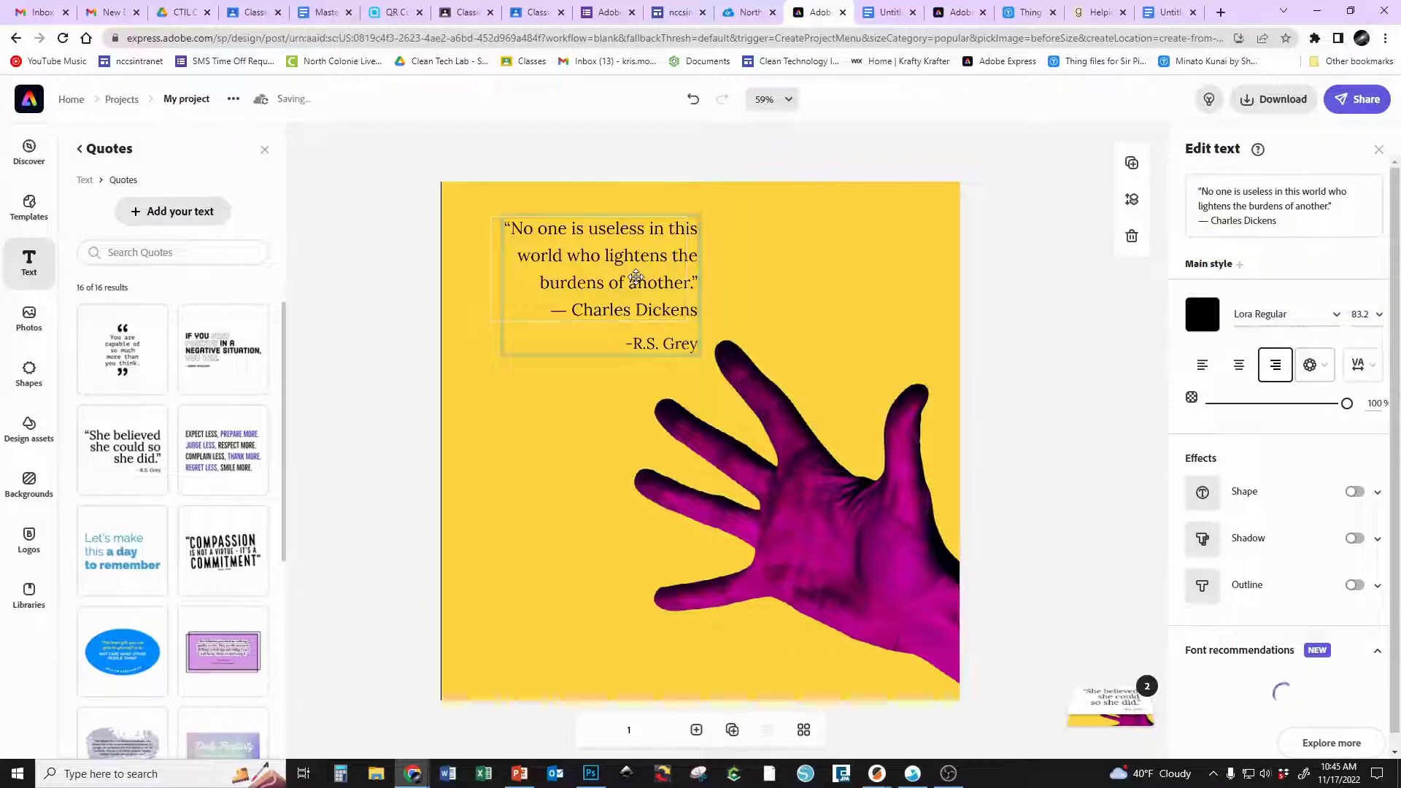
left_click_drag(632, 278, 620, 278)
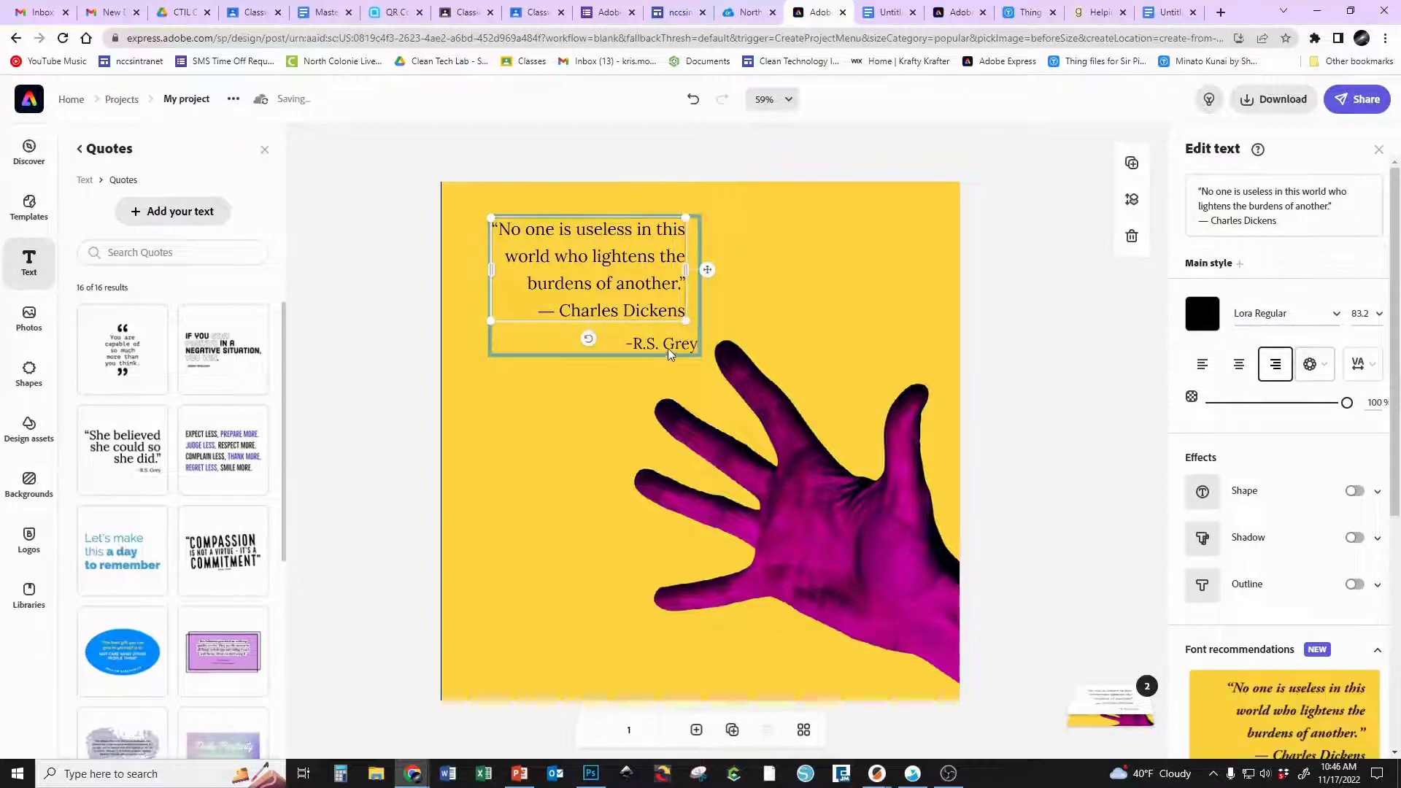
Delete the -R.S. Grey credit and reselect the Dickens quote wording
left_click(667, 348)
key("Delete")
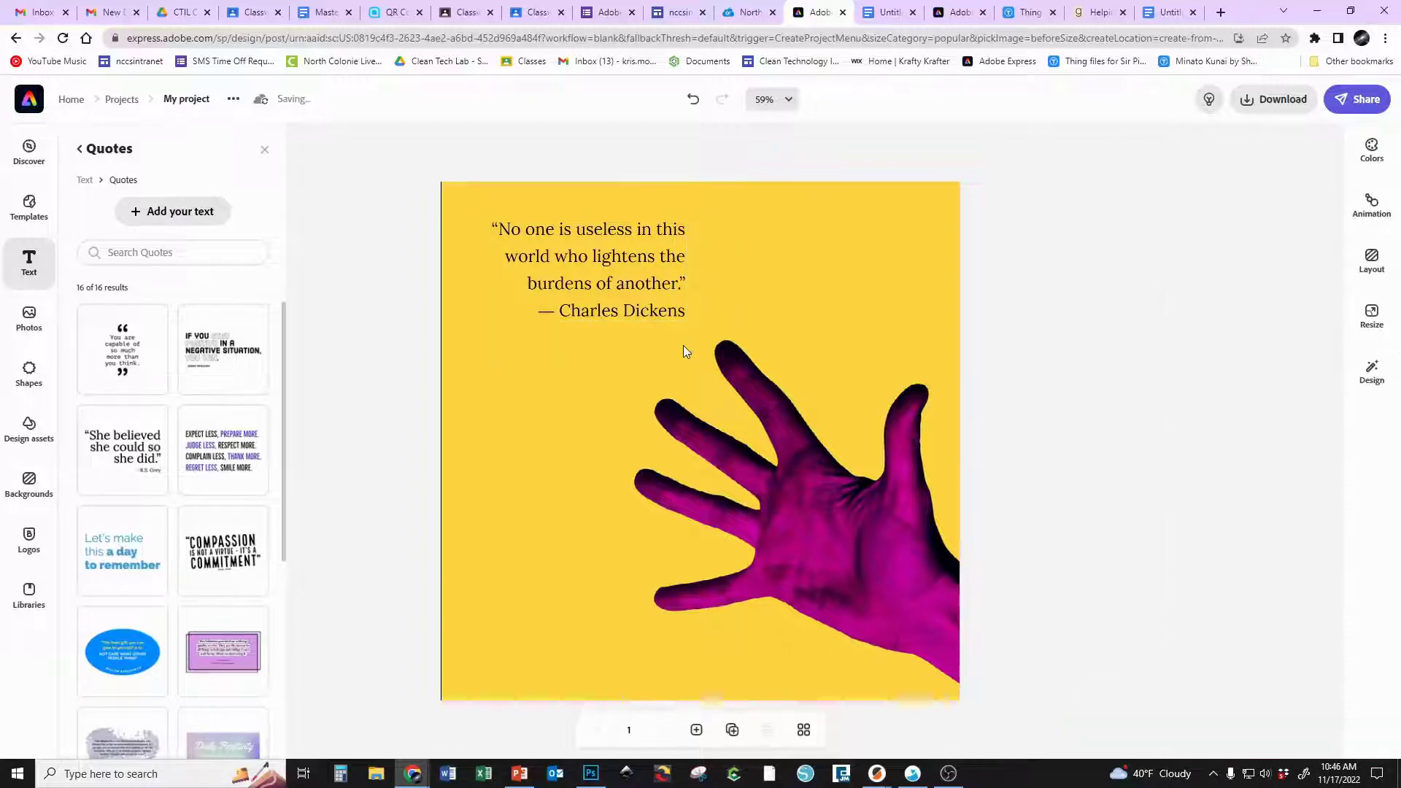
left_click(654, 299)
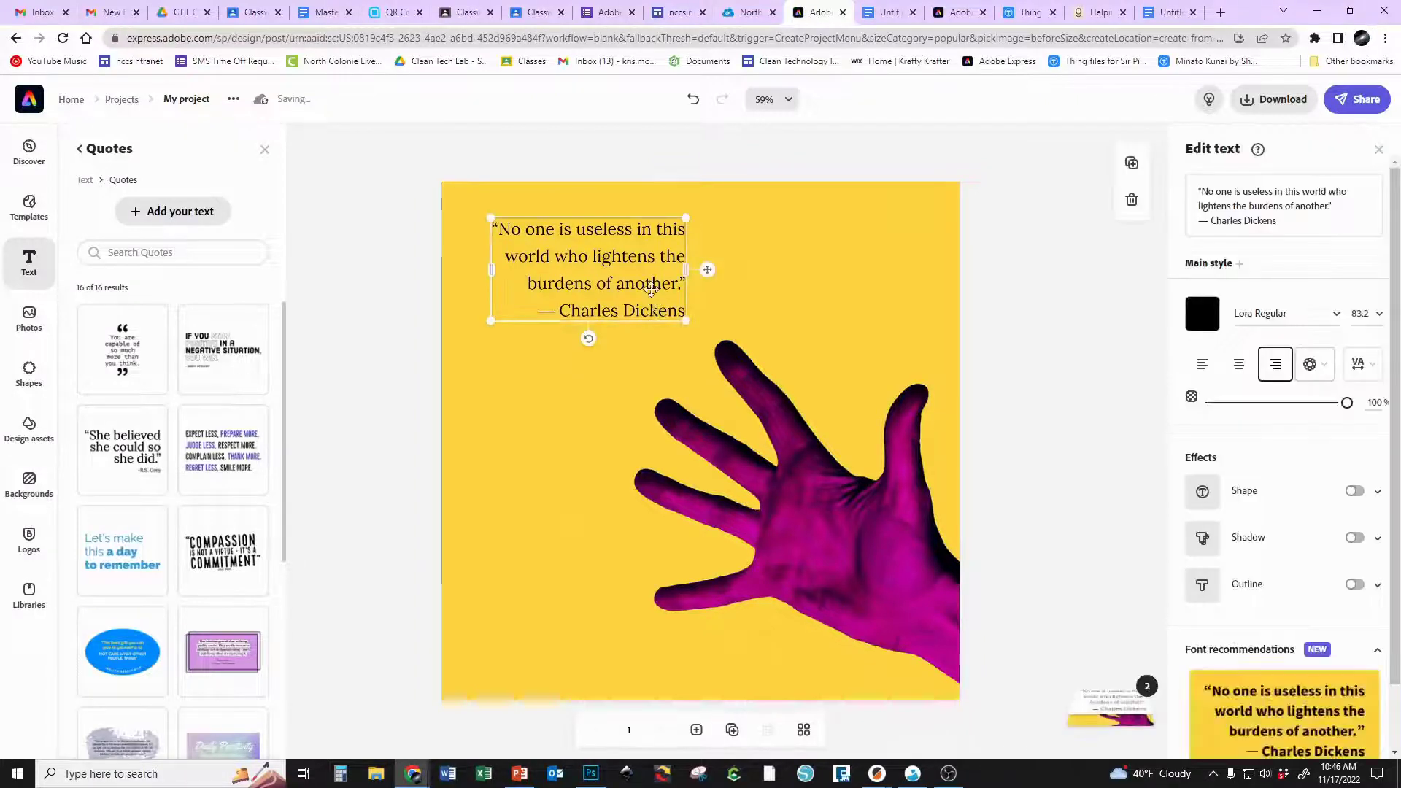
left_click(1284, 228)
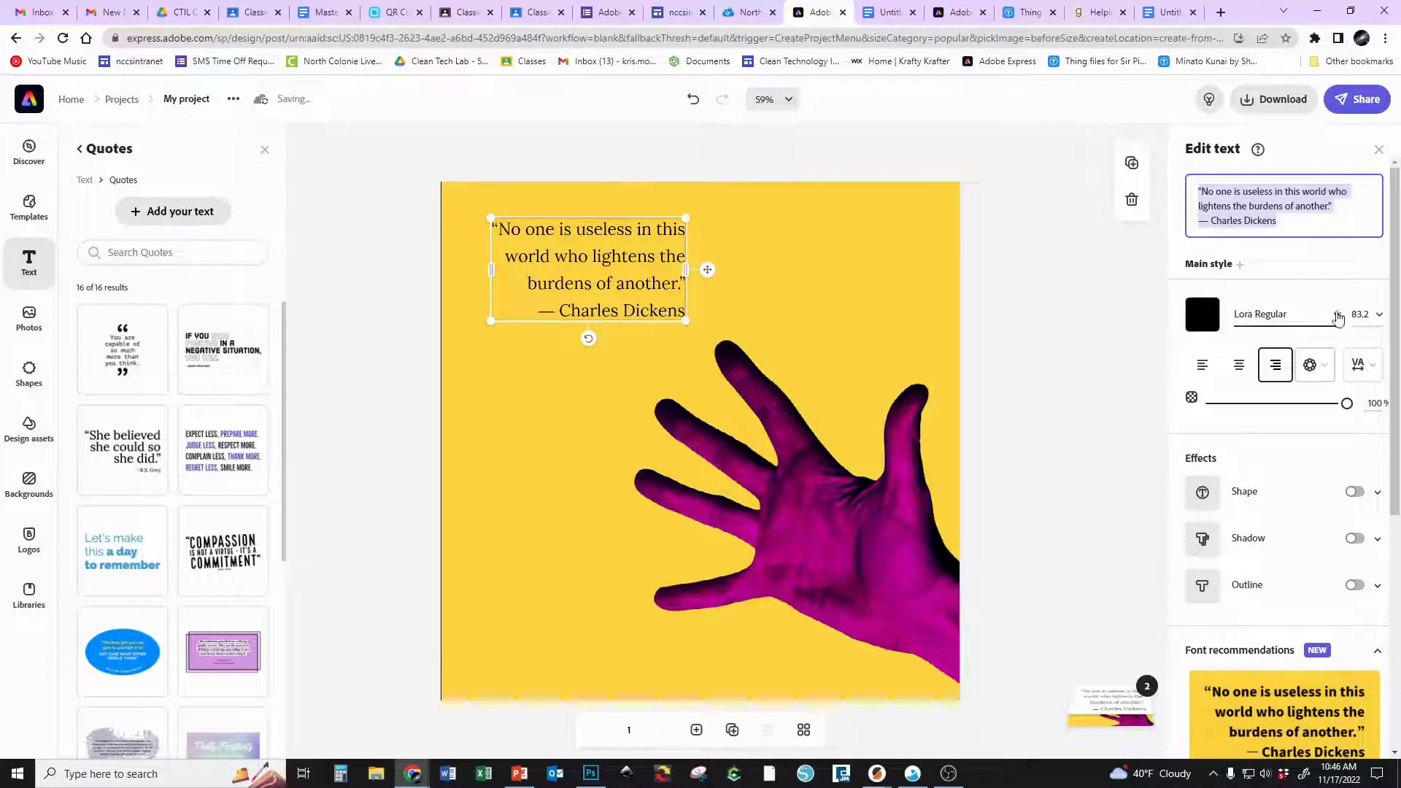
left_click(1200, 319)
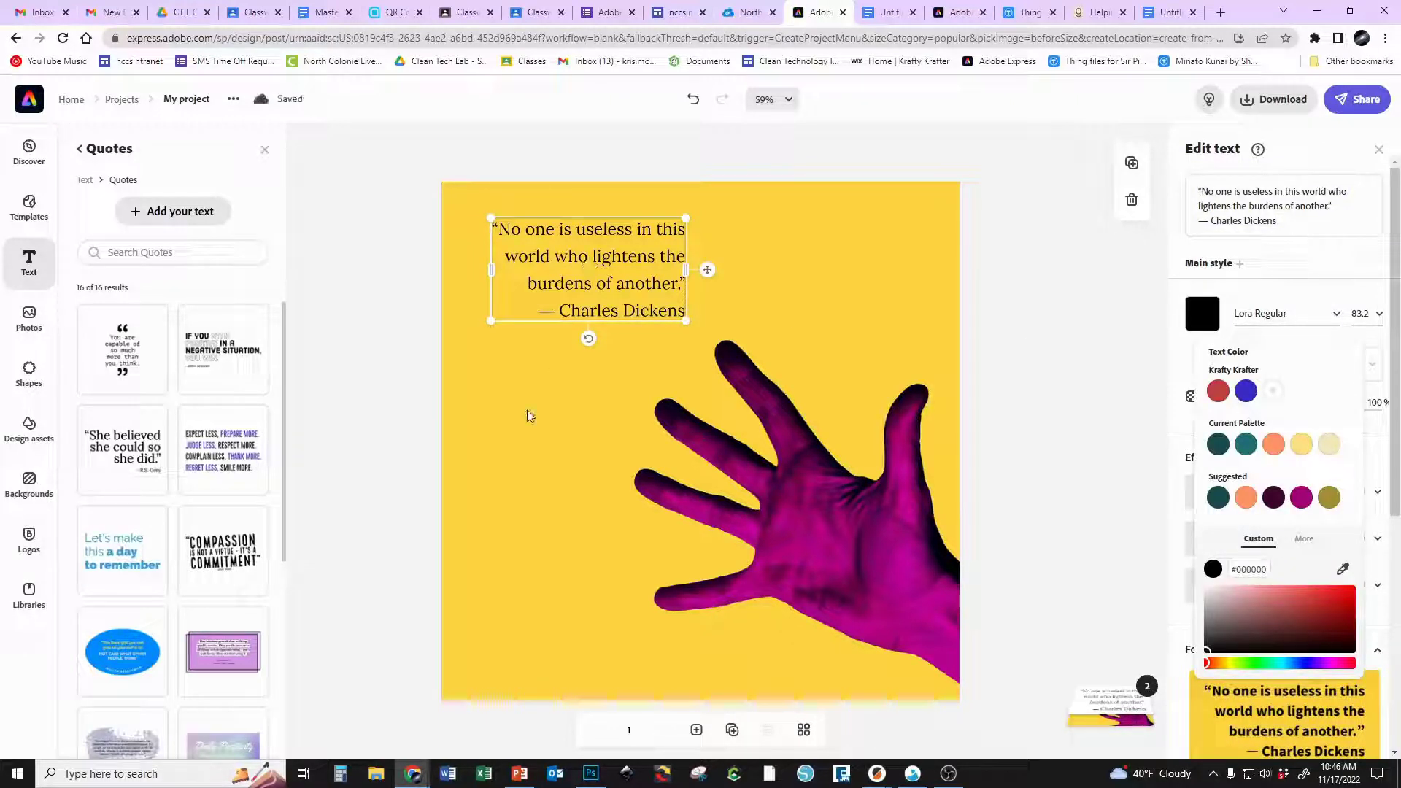
left_click(1217, 446)
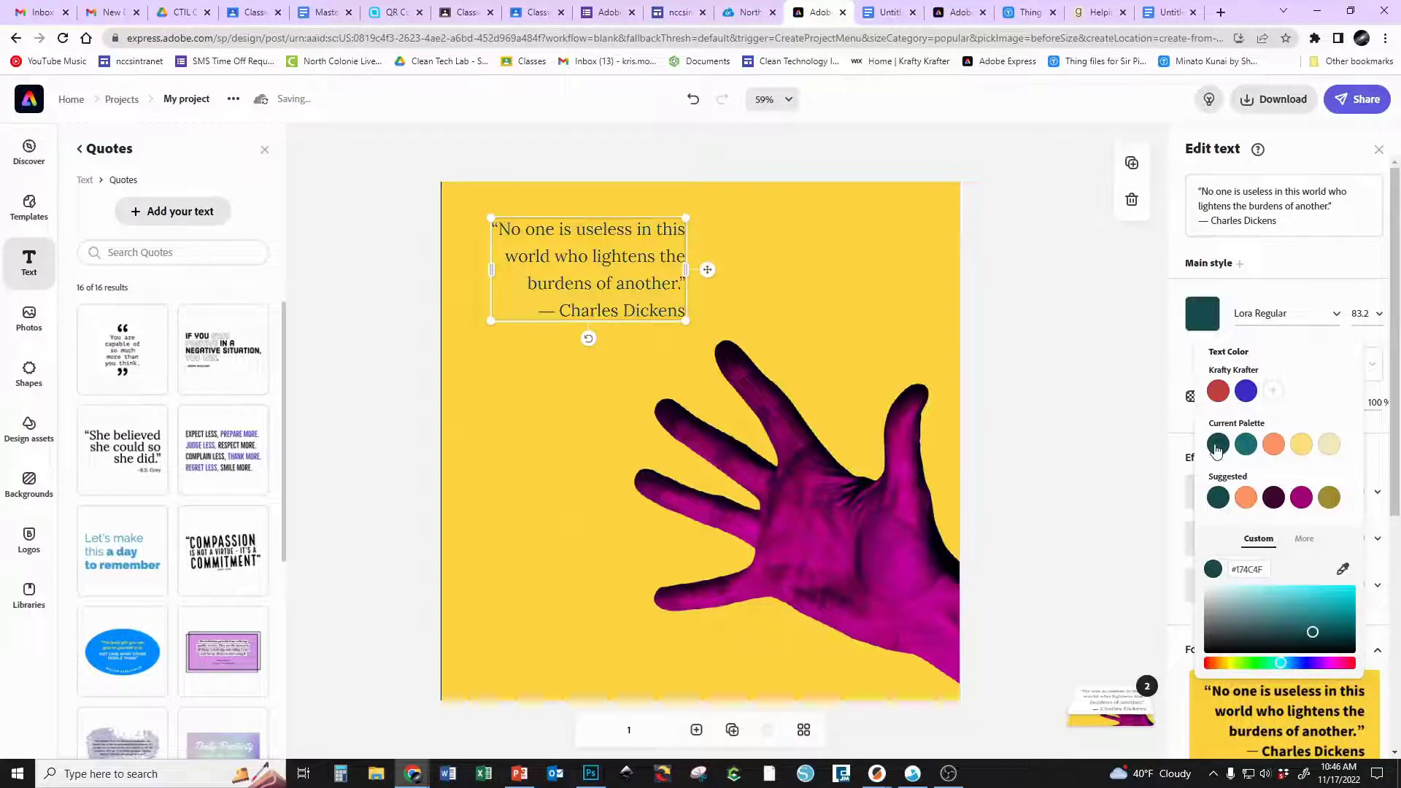
left_click(1248, 394)
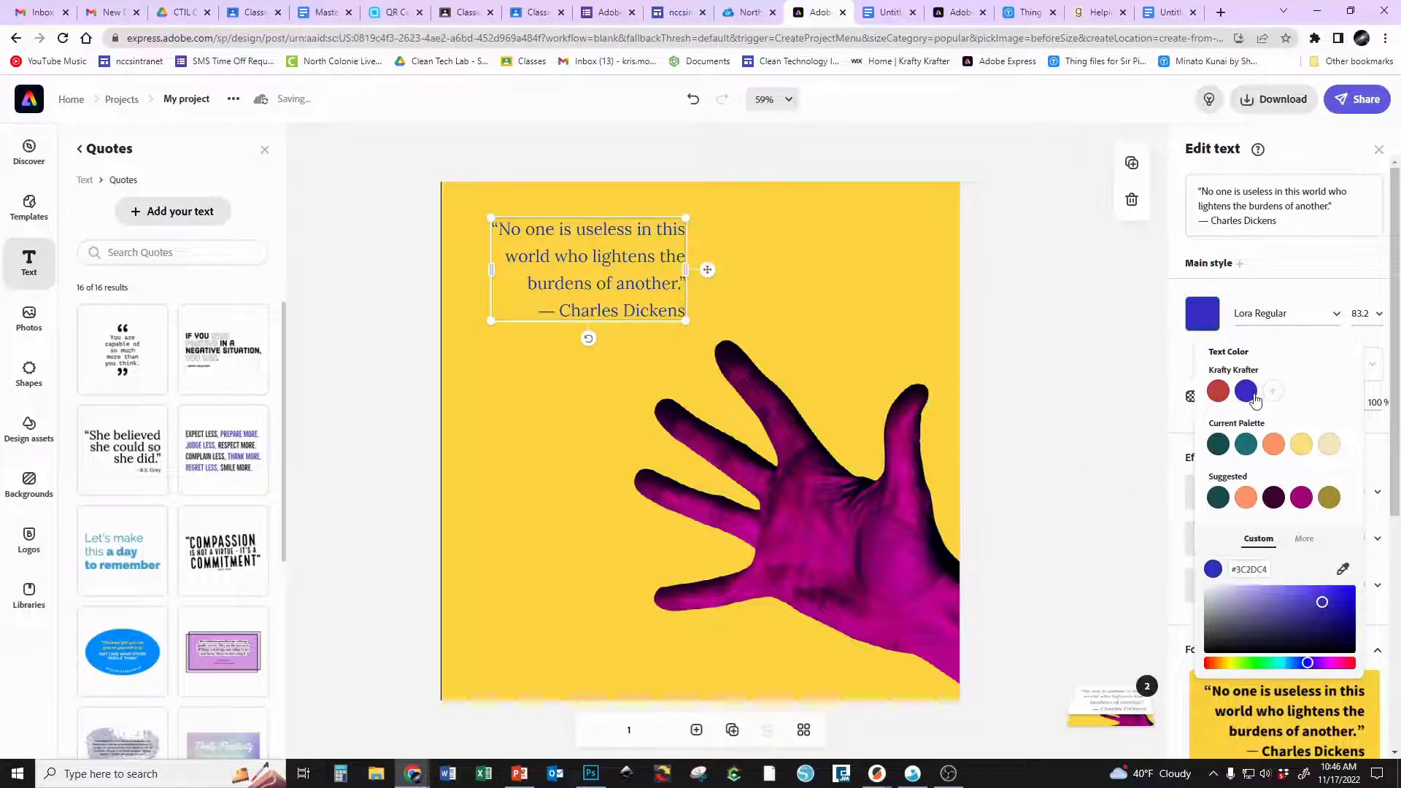
left_click(1334, 597)
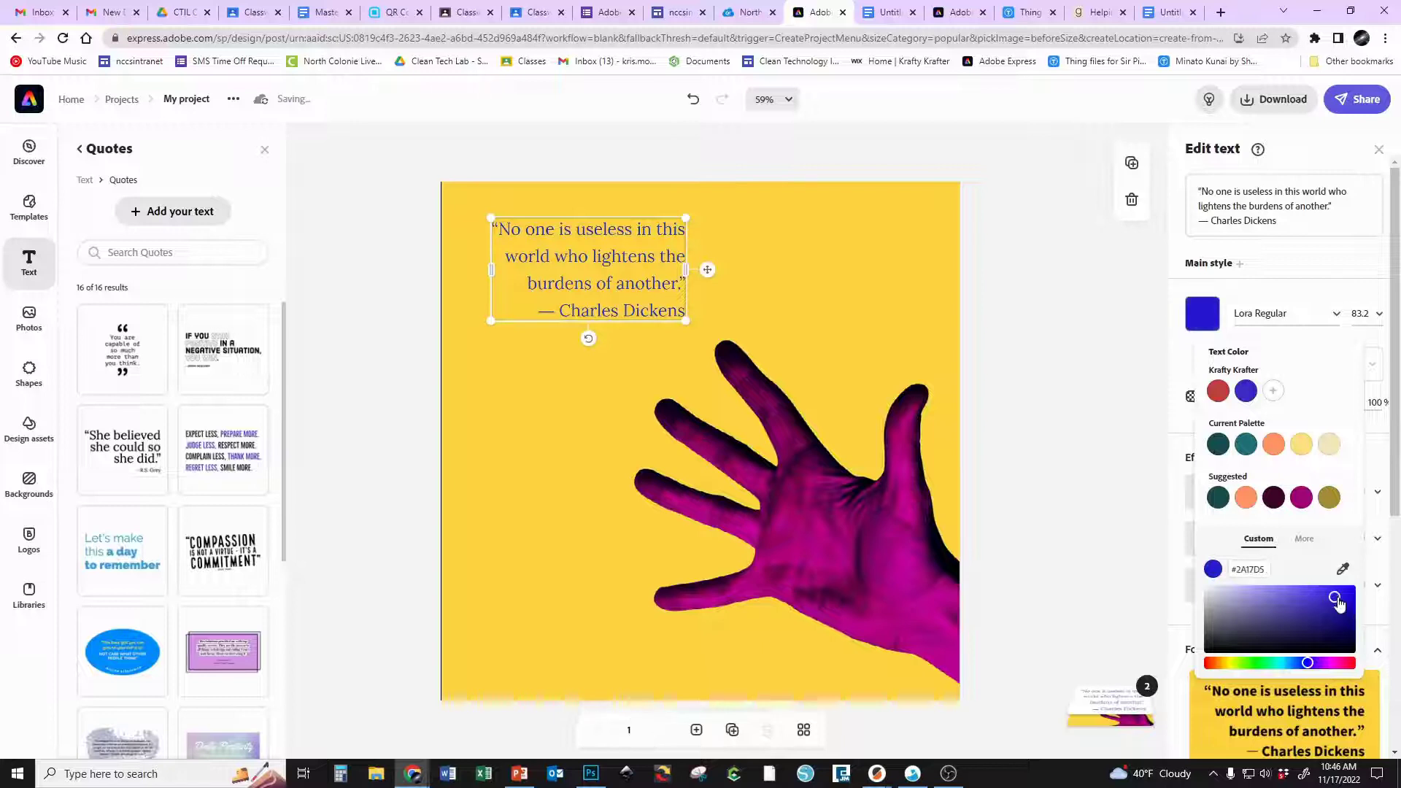
left_click(1302, 447)
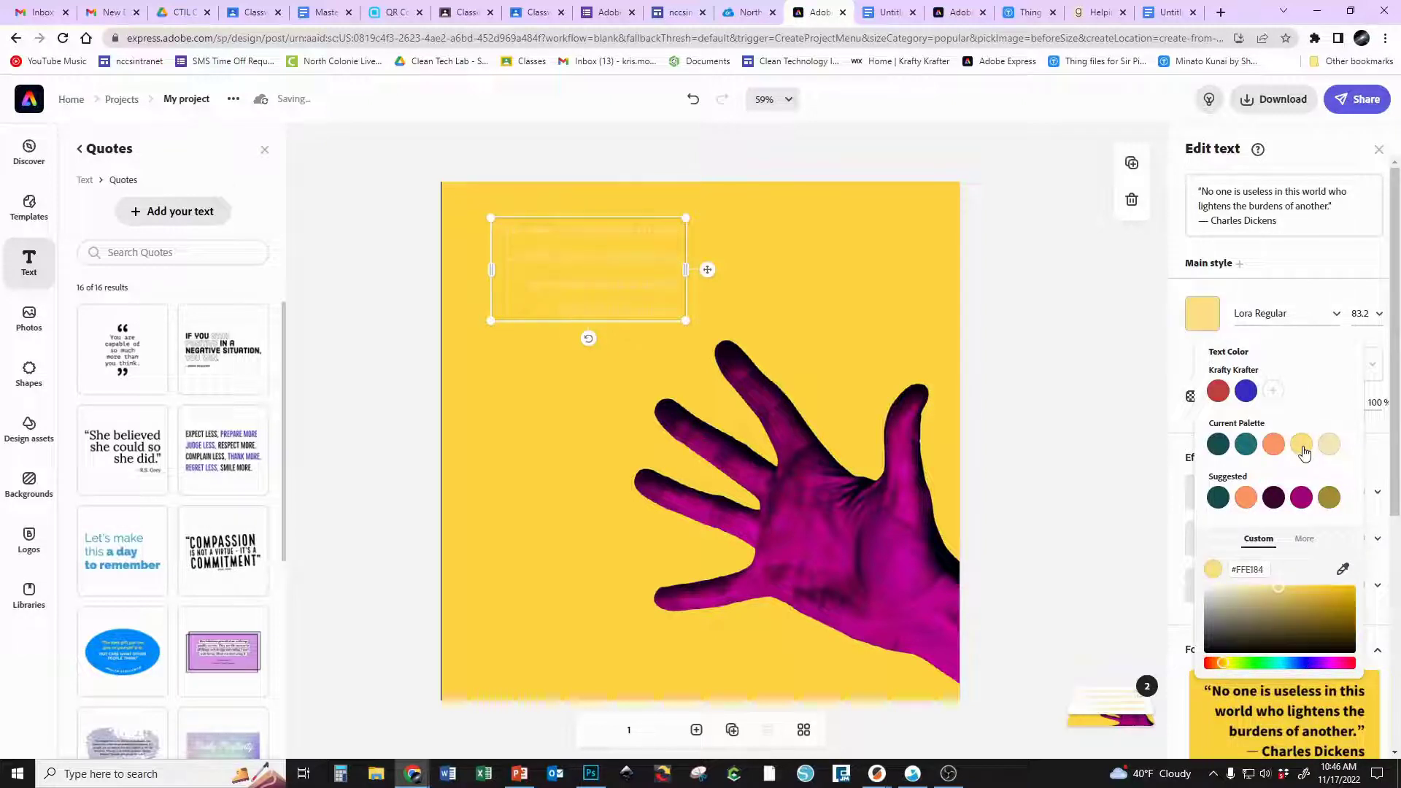
left_click(446, 445)
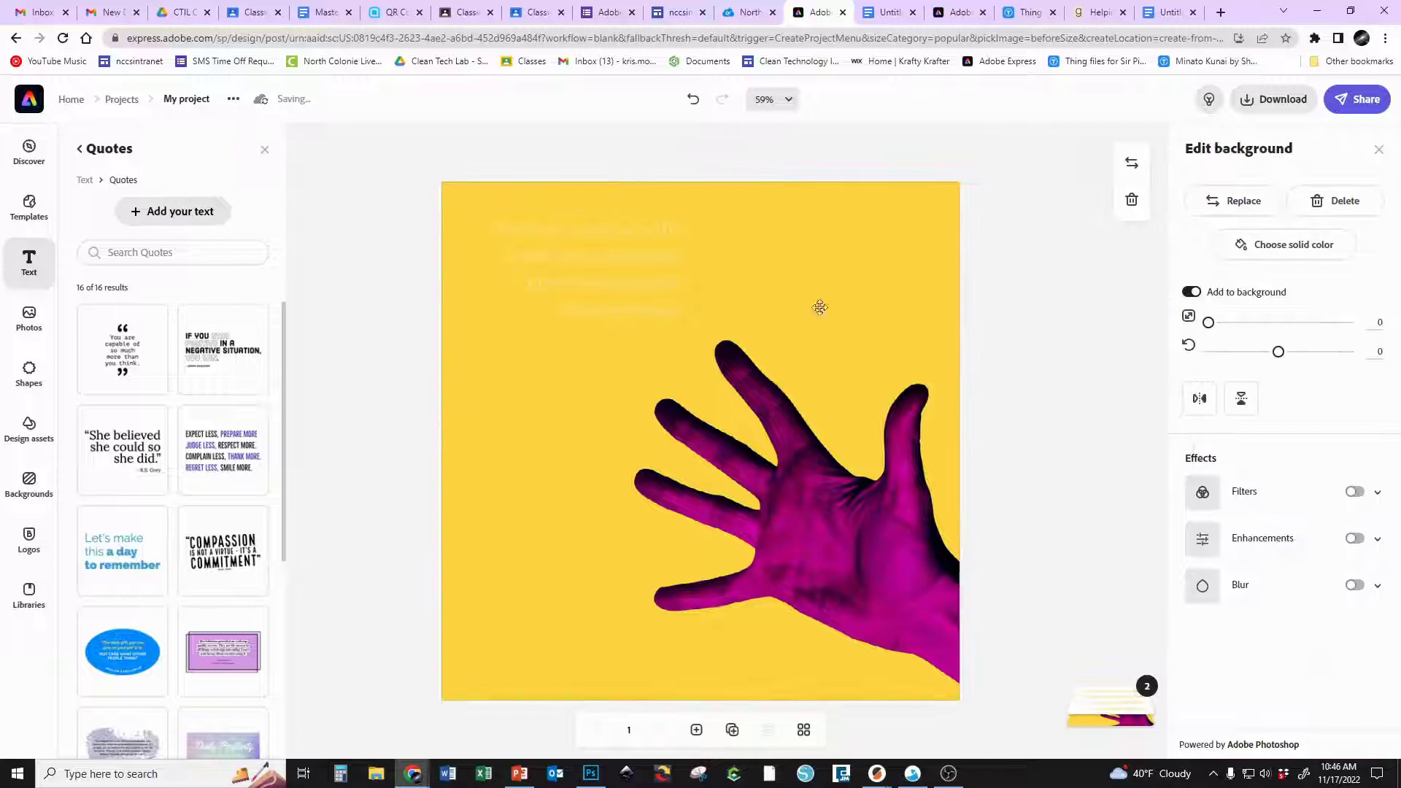
left_click(628, 259)
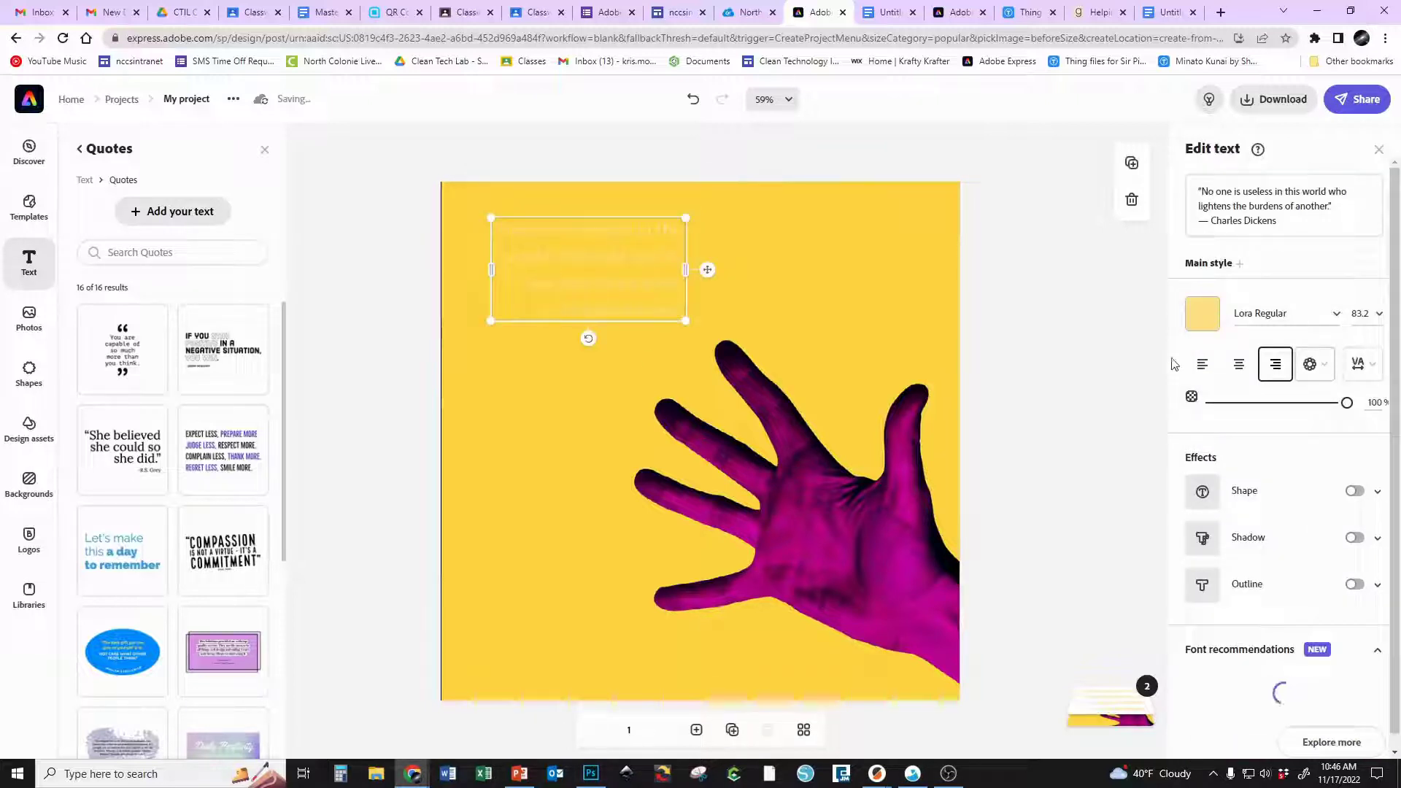
left_click(694, 102)
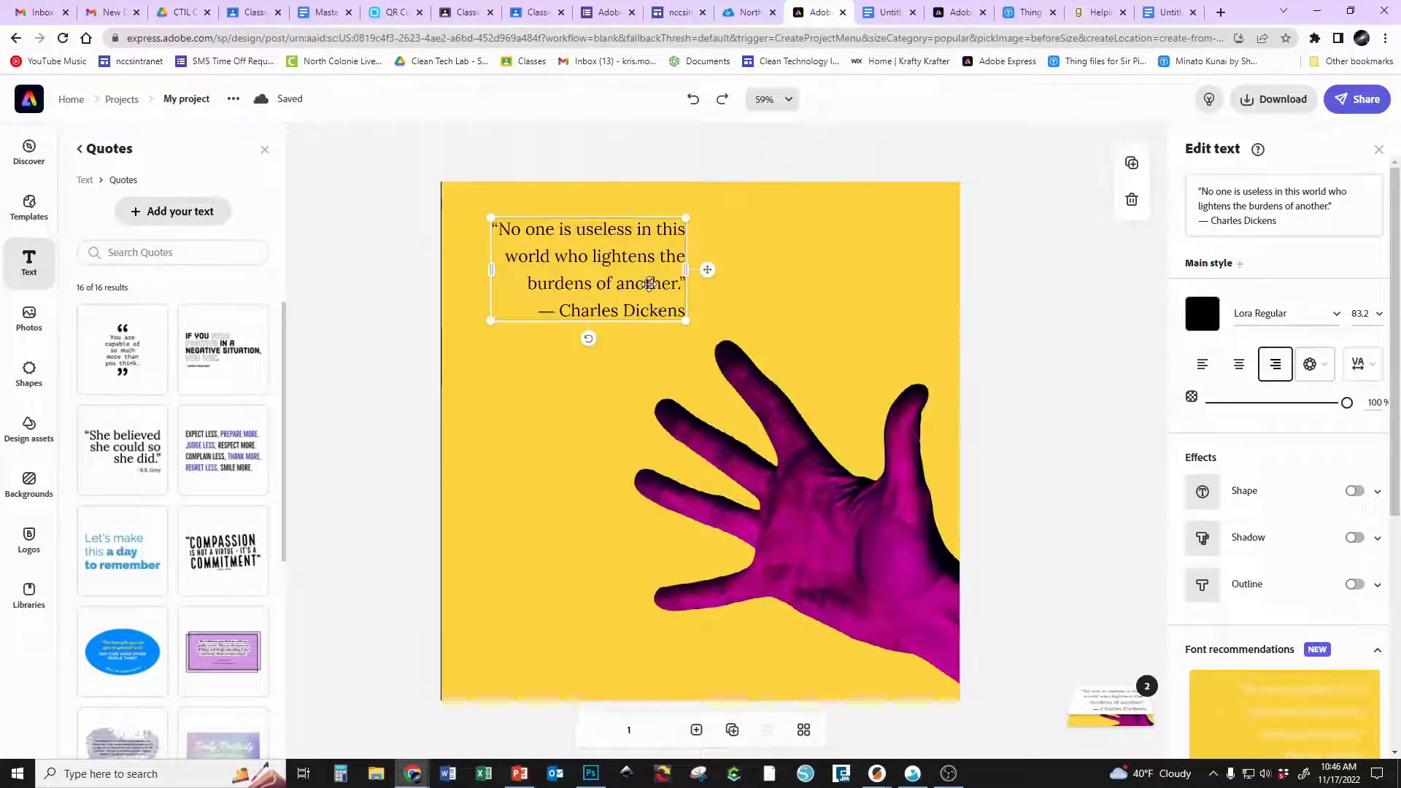
Try Lobster Regular as the quote font and reposition the quote slightly
left_click(1336, 314)
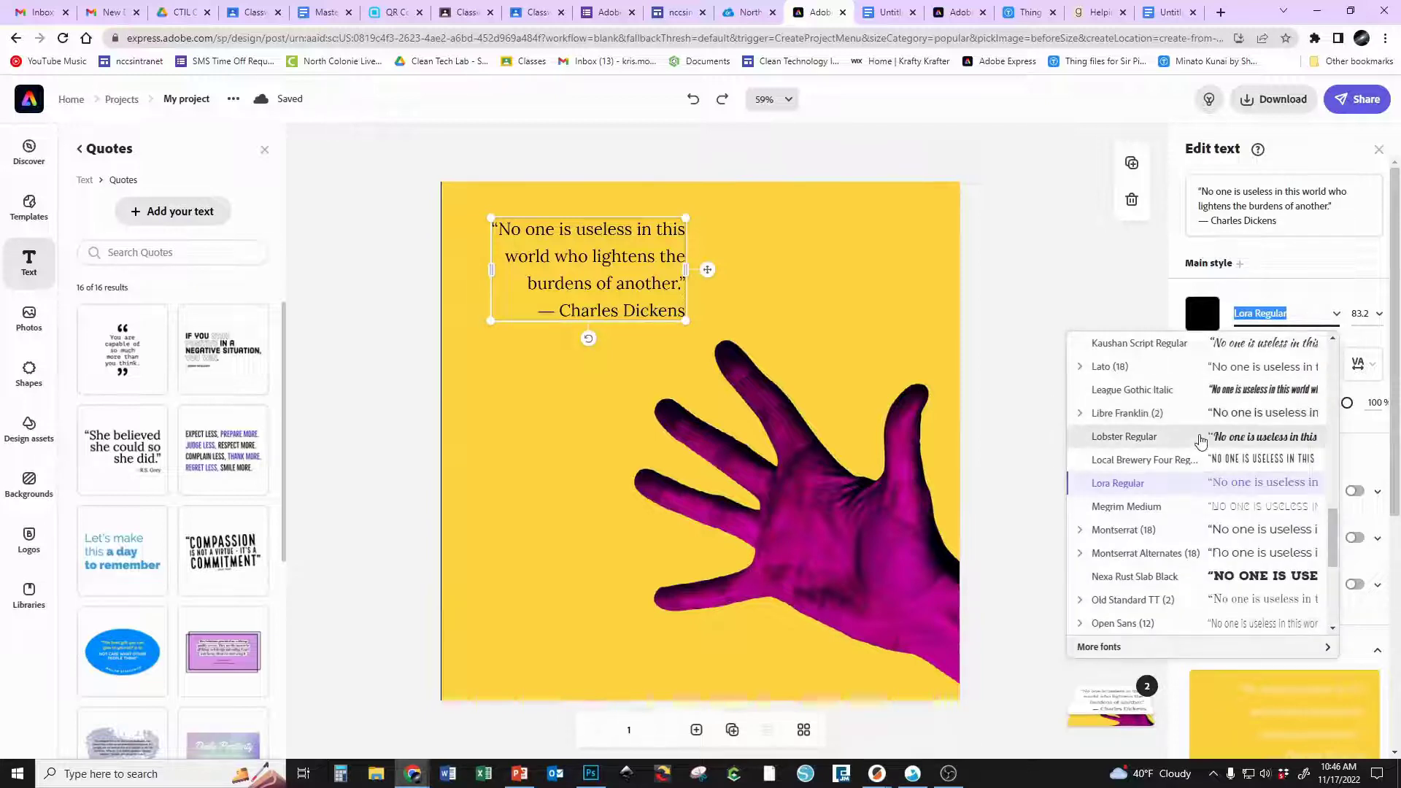
left_click(1208, 436)
left_click_drag(702, 243, 685, 258)
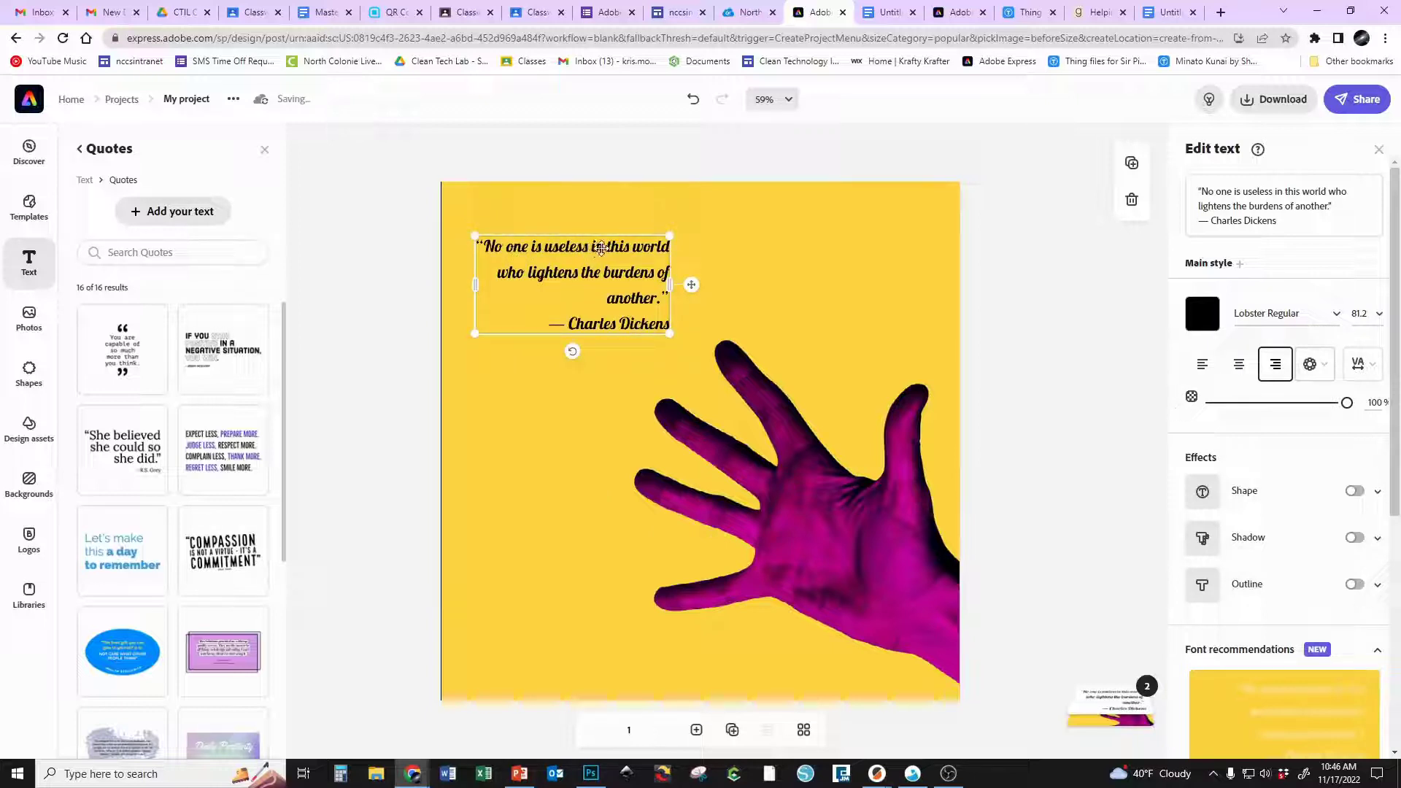
left_click_drag(600, 248, 607, 247)
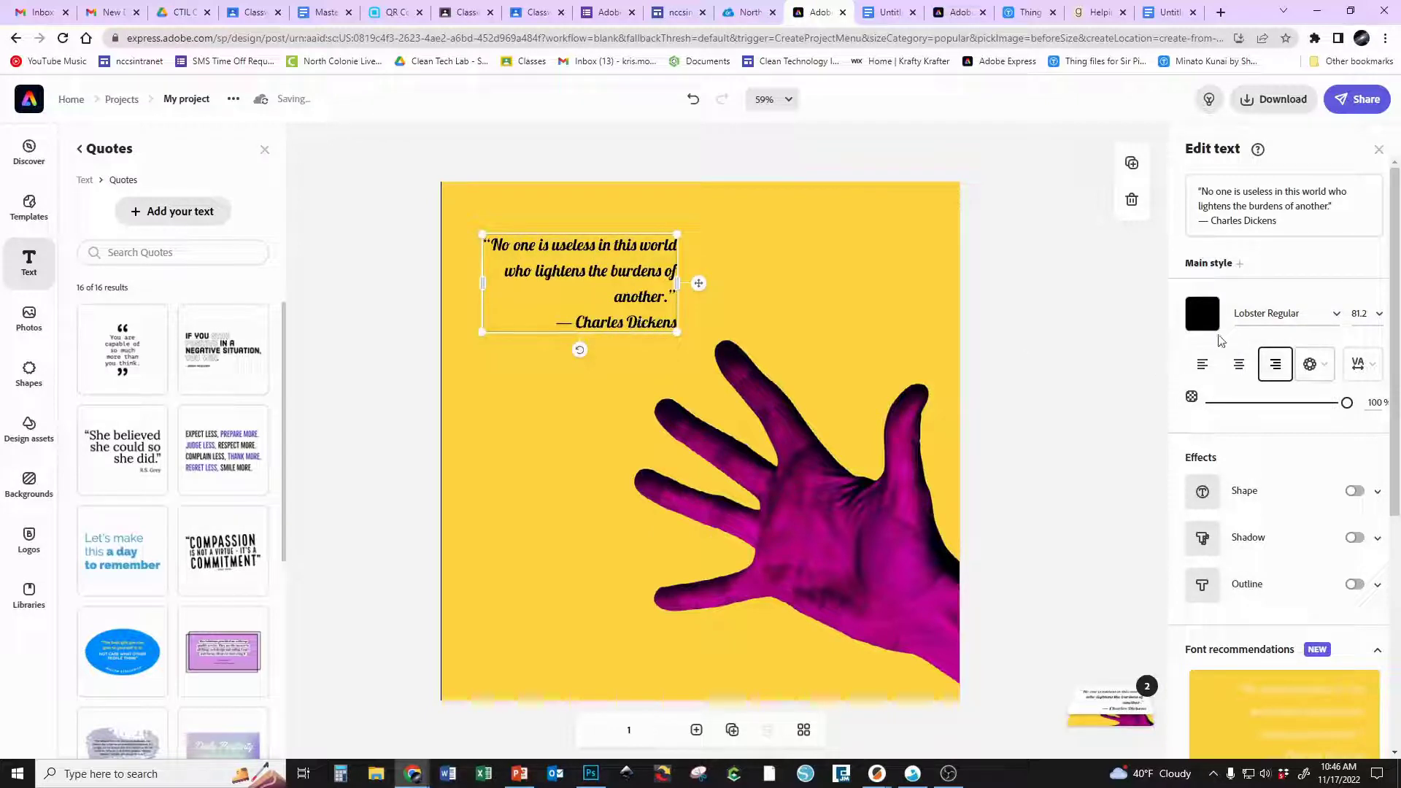
Switch the quote to Nexa Rust Slab Black and enlarge its text size
left_click(1255, 317)
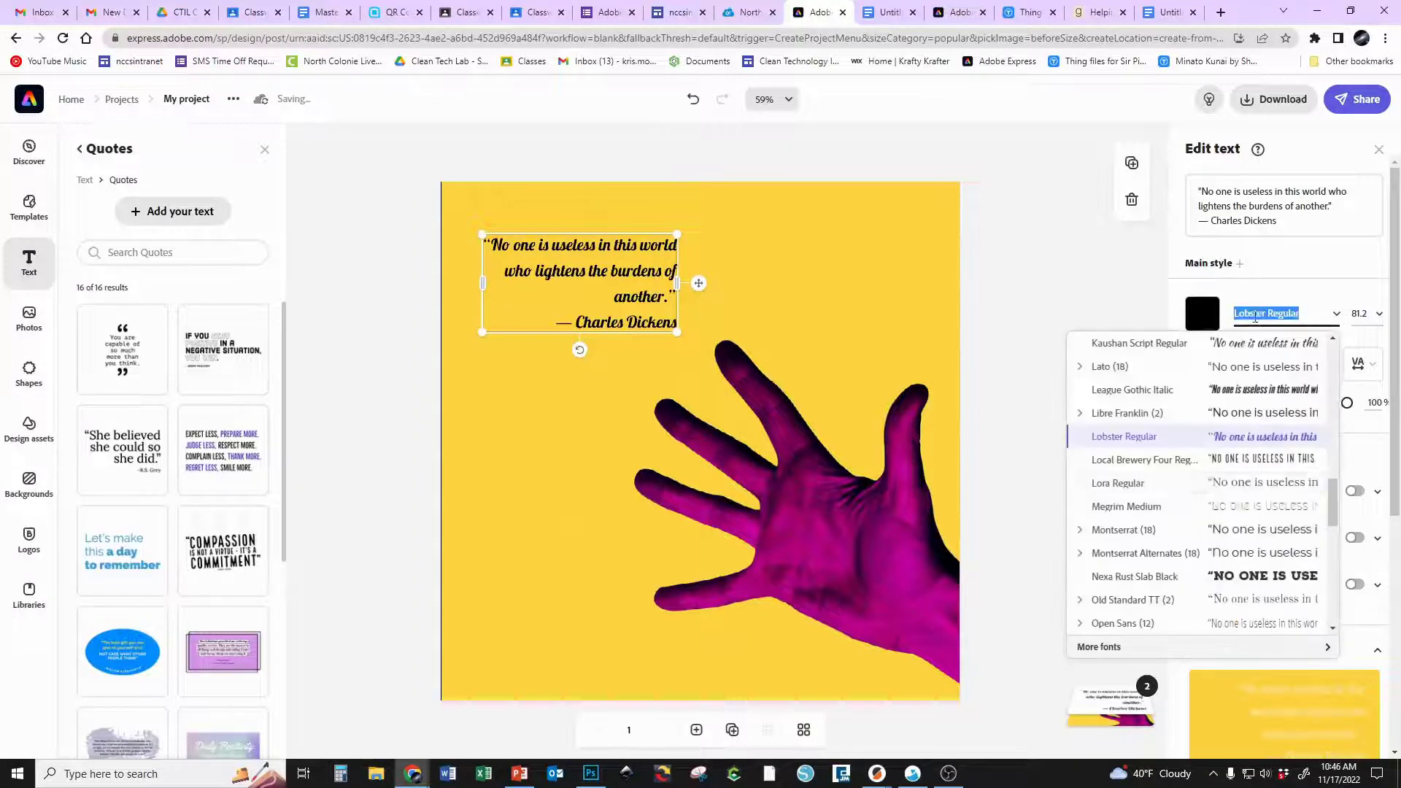
scroll(1232, 496, "down", 3)
left_click(1231, 500)
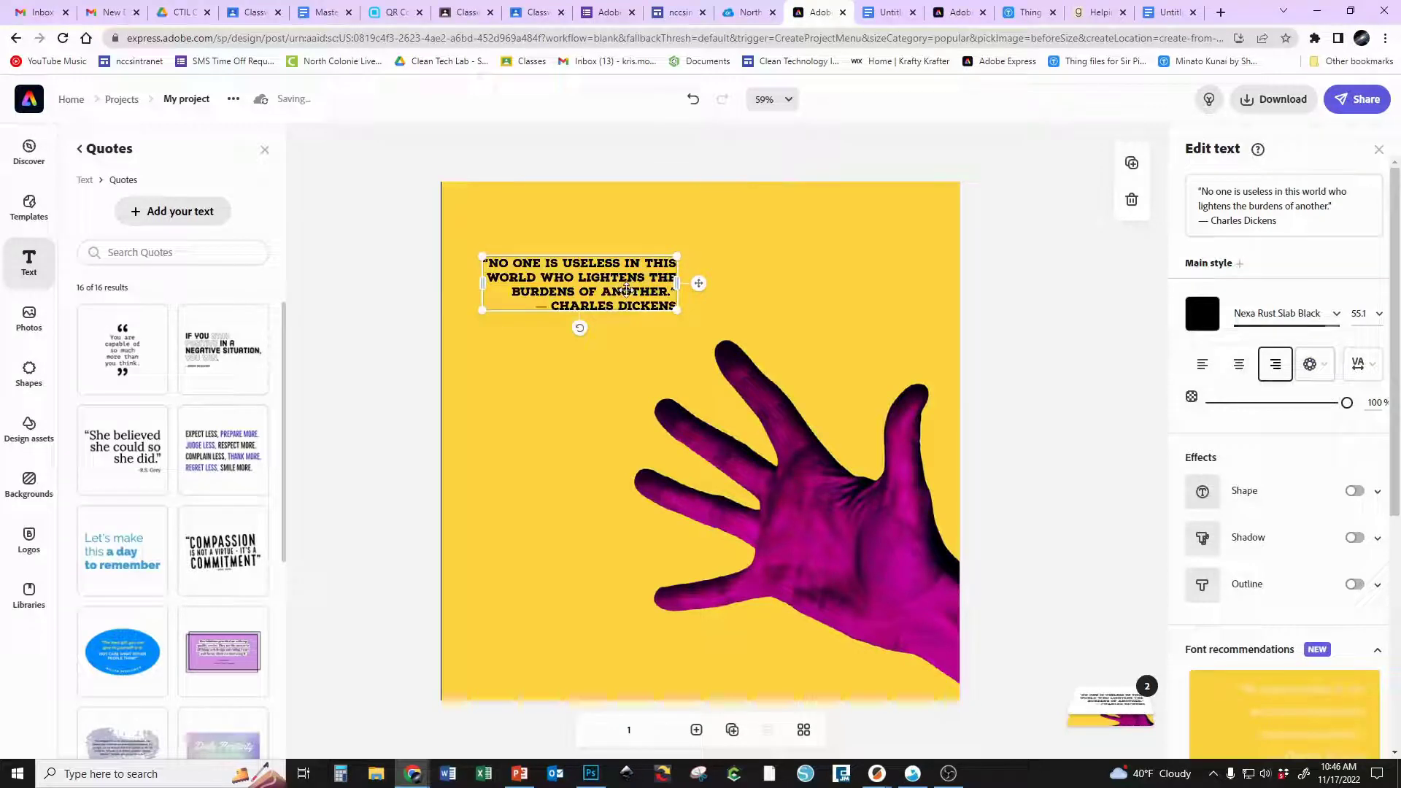
left_click(1359, 314)
left_click(1368, 447)
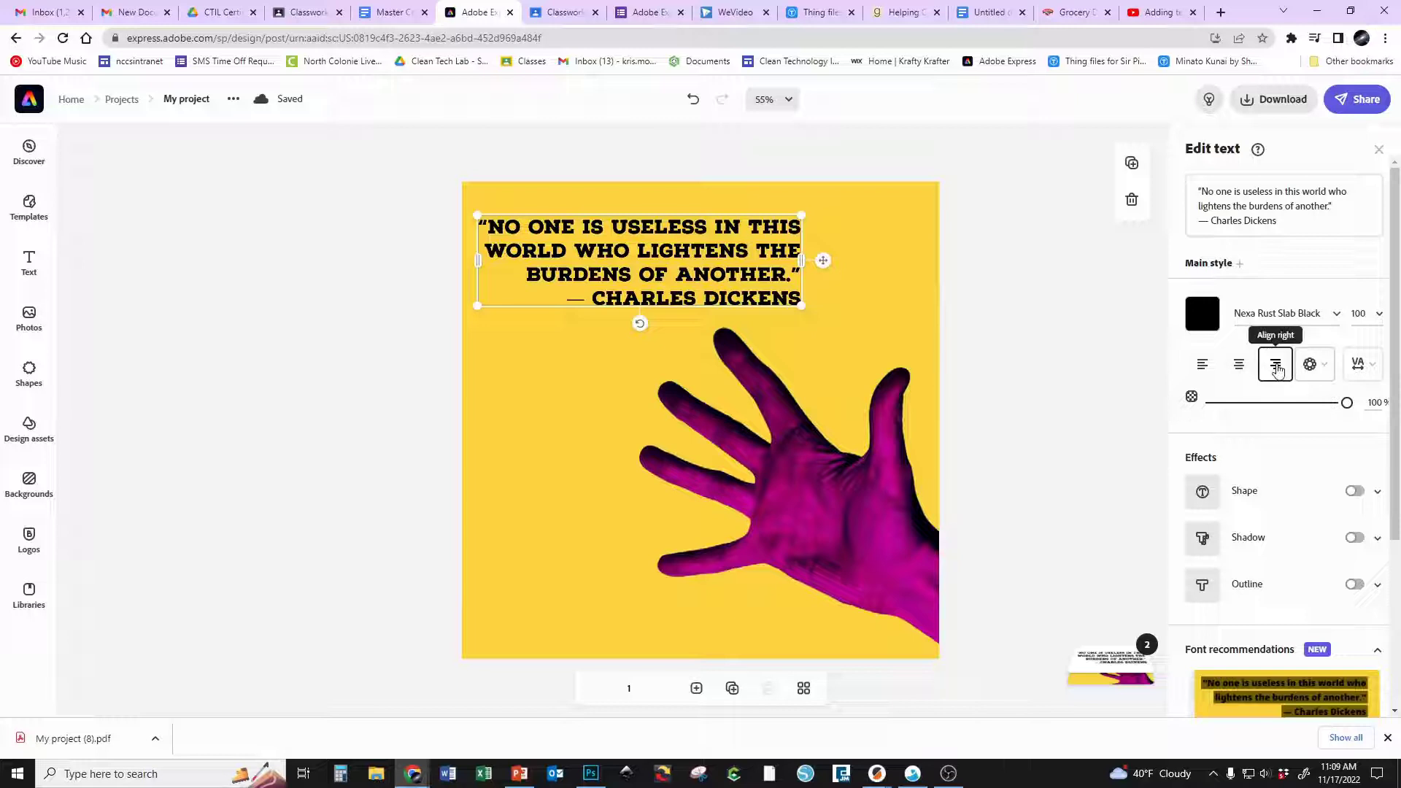
left_click(1238, 364)
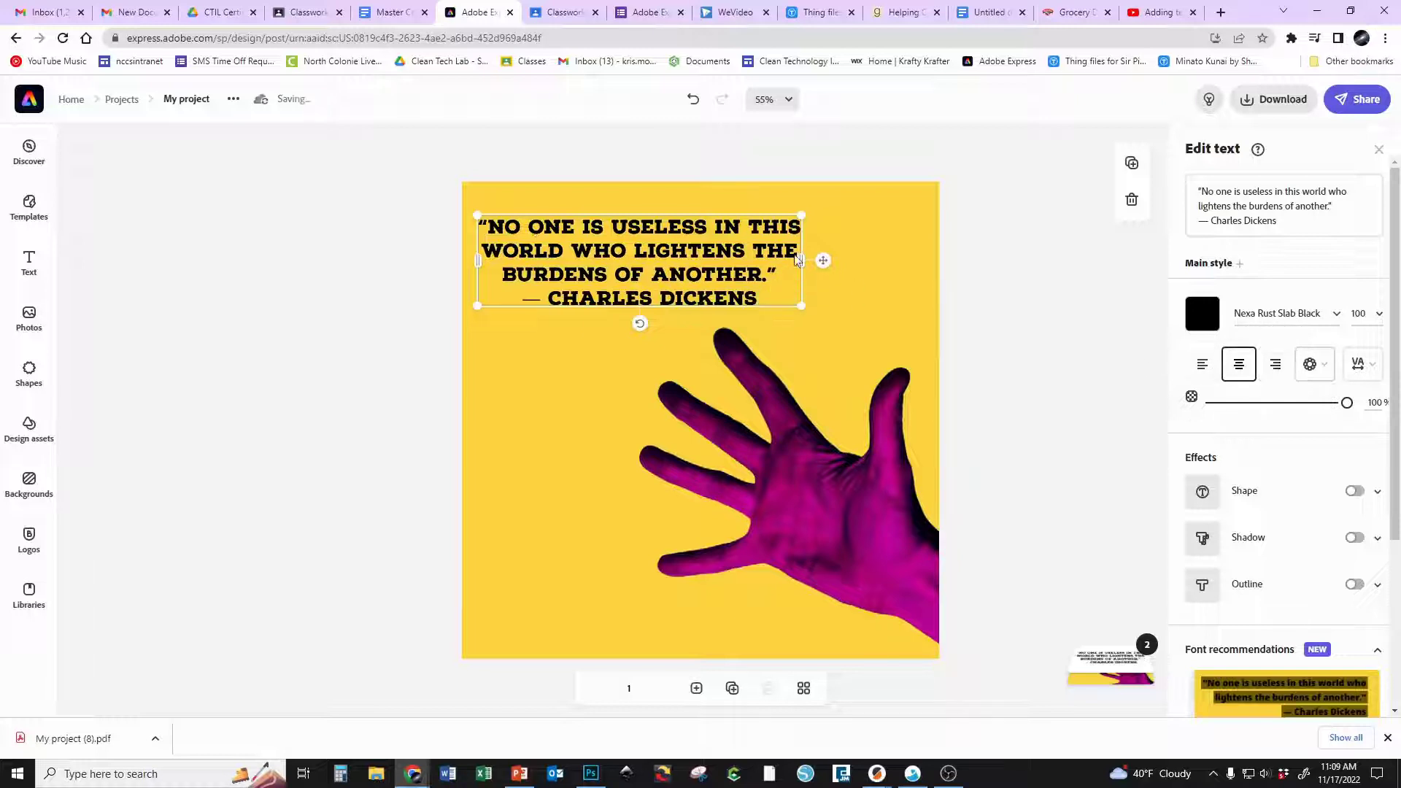
left_click(1202, 364)
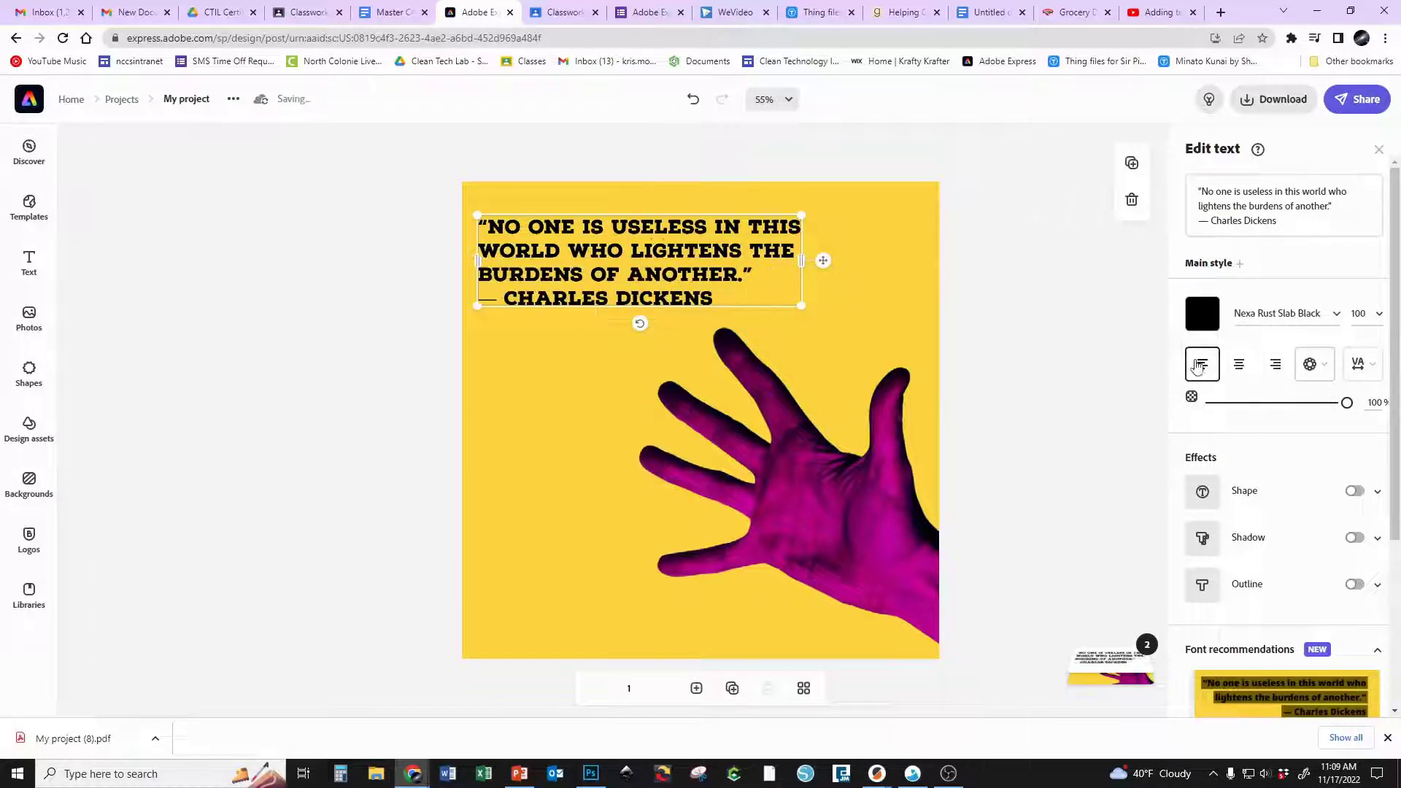
left_click(1273, 366)
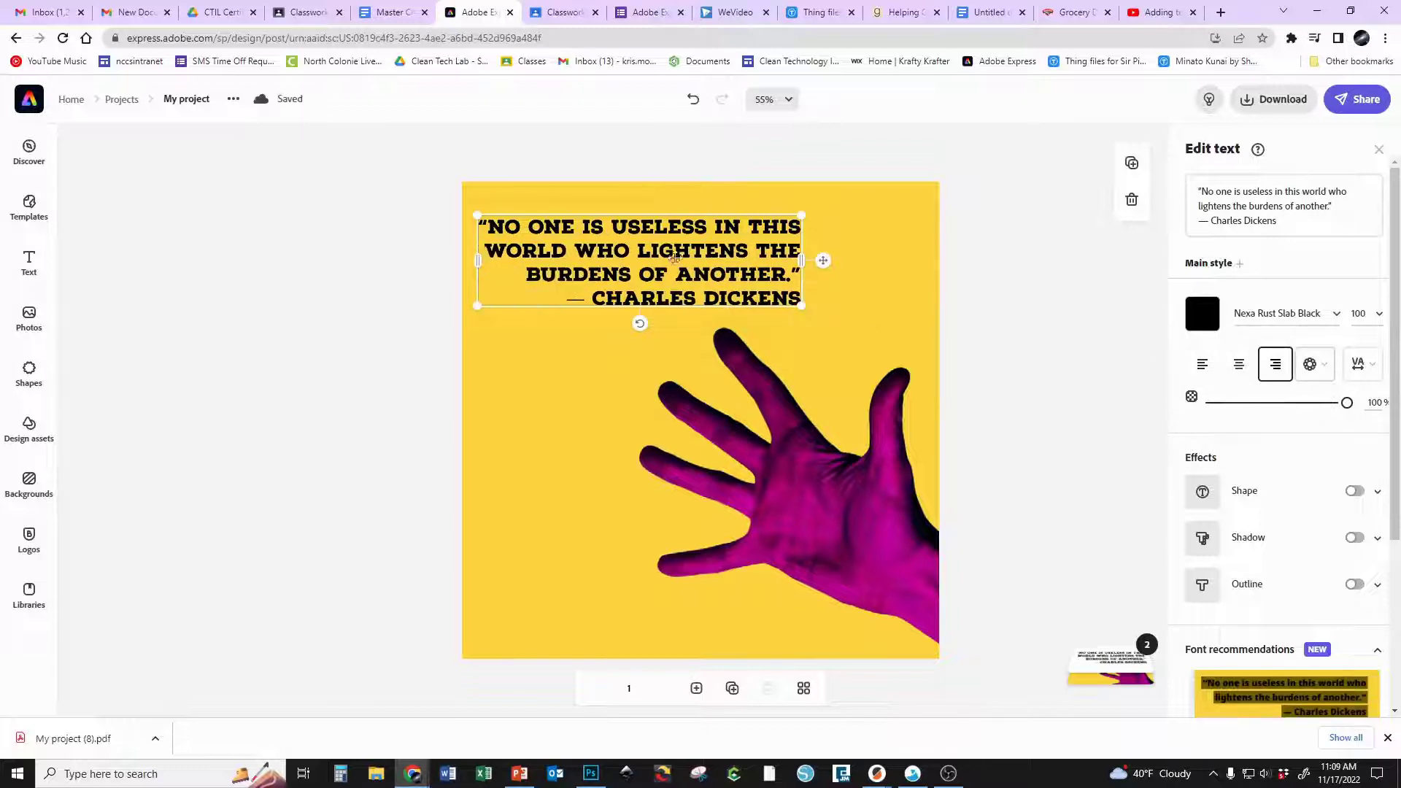
left_click(1326, 372)
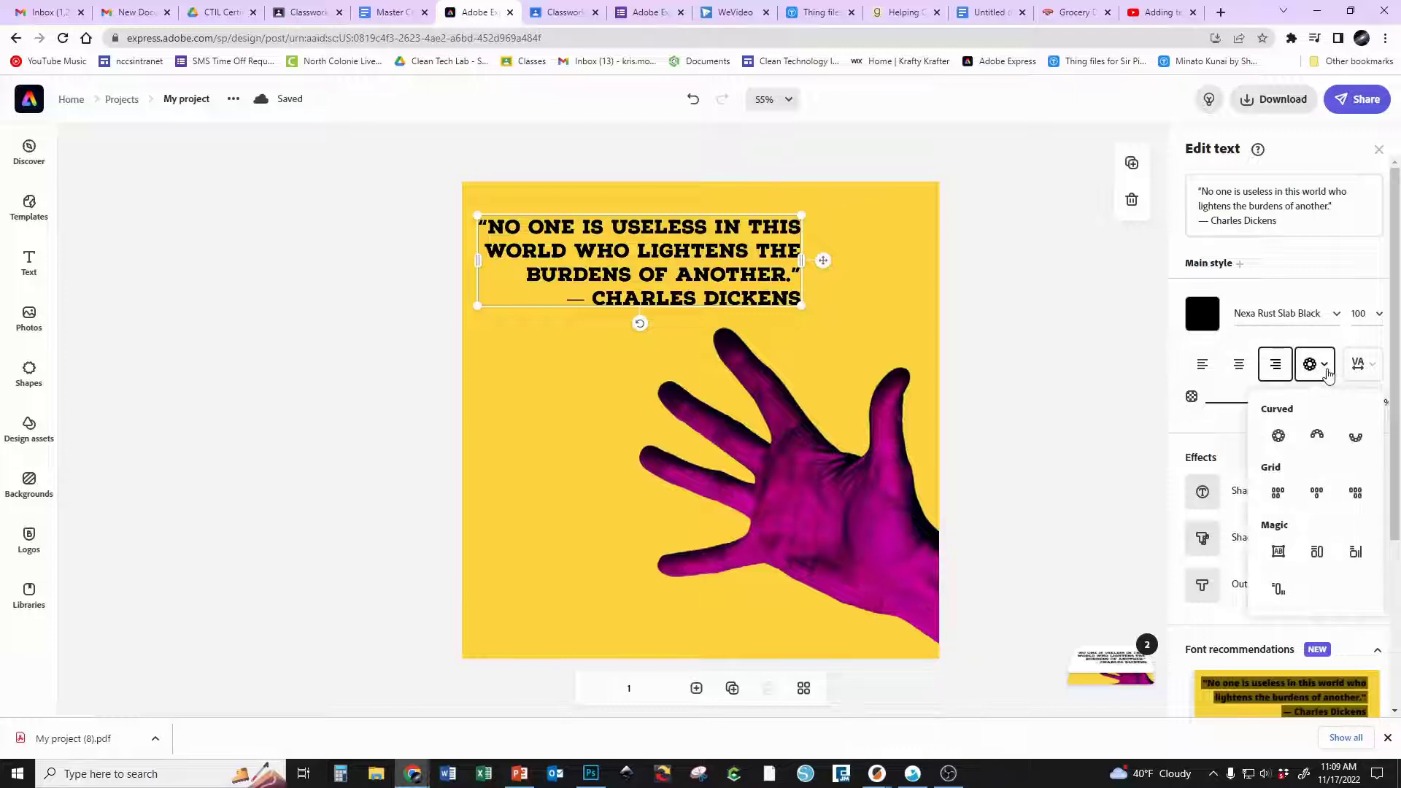
left_click(1277, 437)
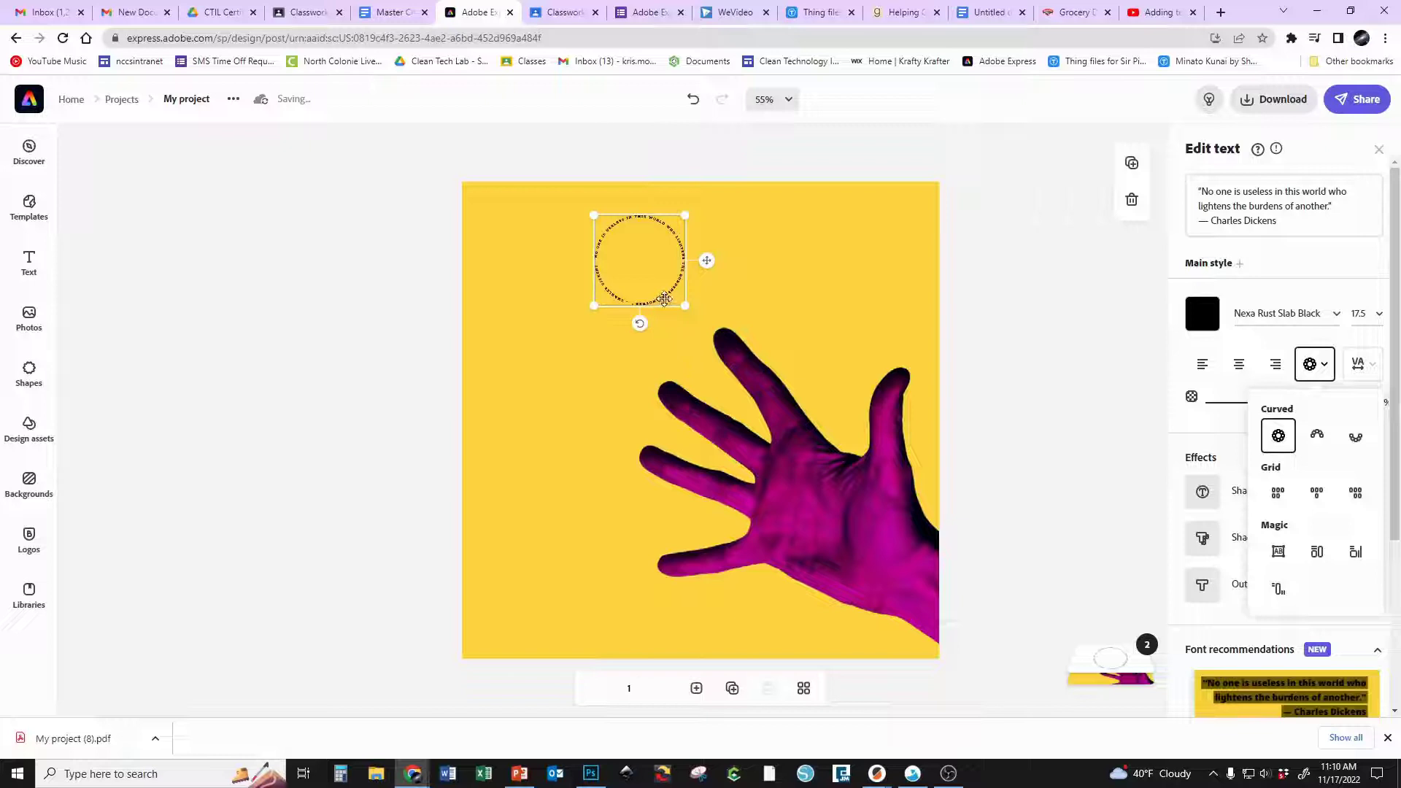
left_click(1326, 437)
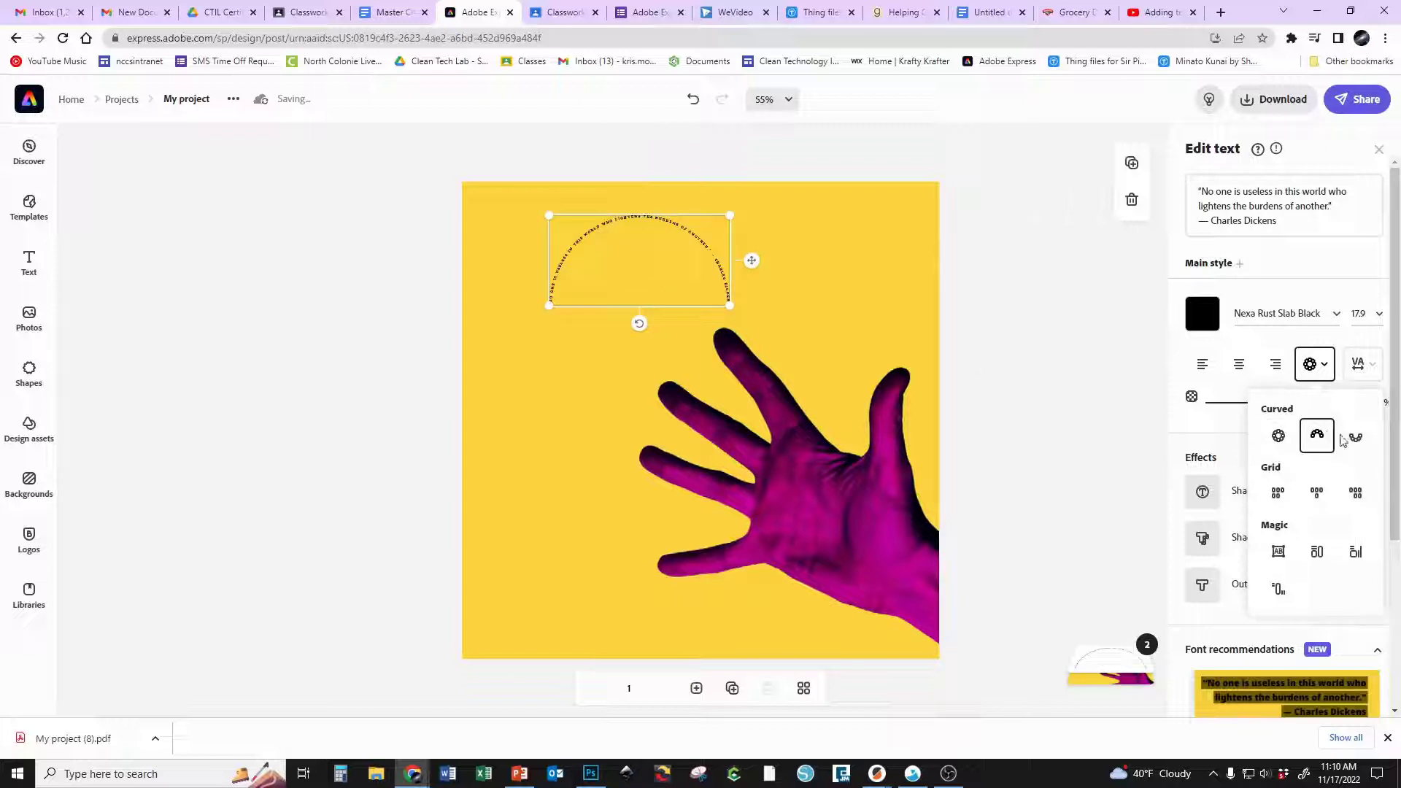
left_click(1357, 438)
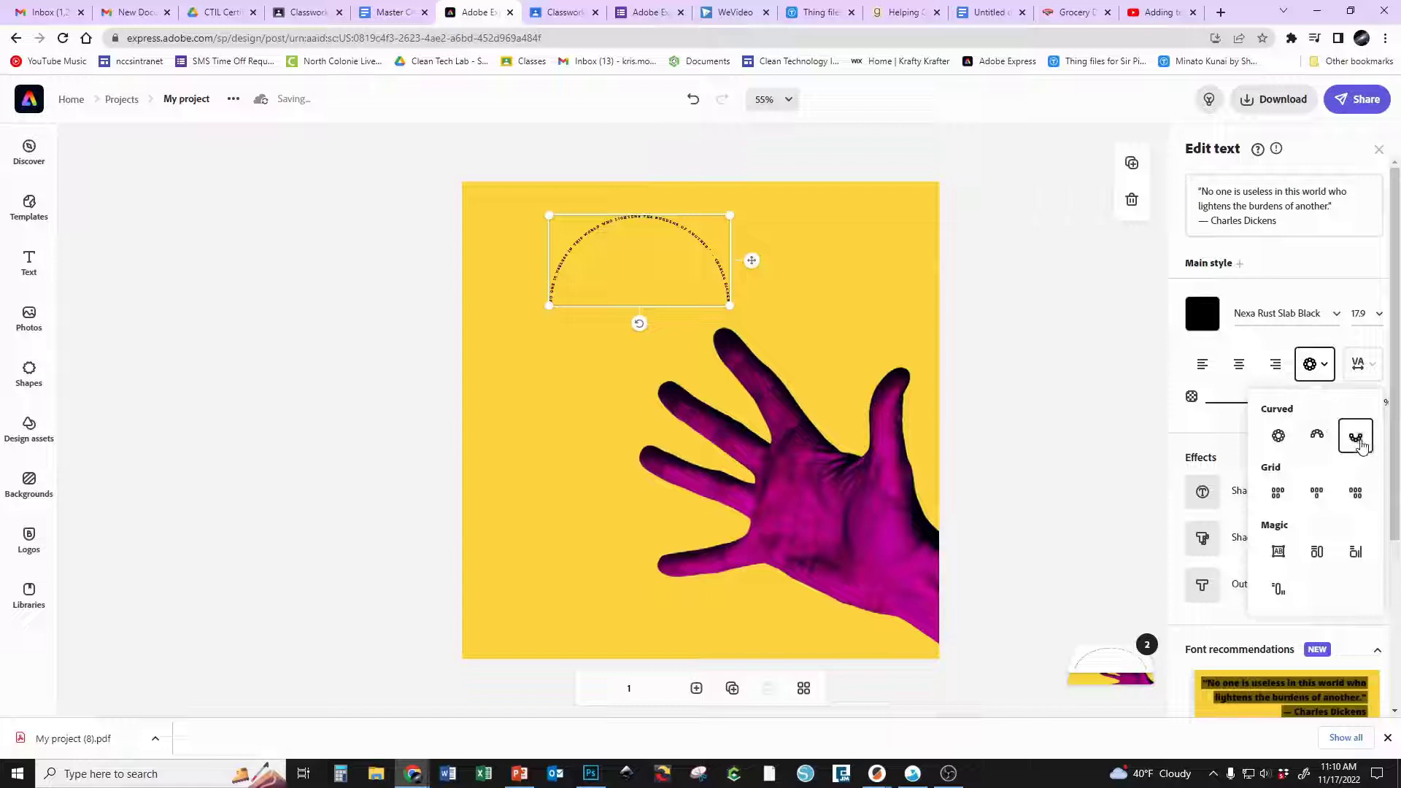
left_click(1277, 493)
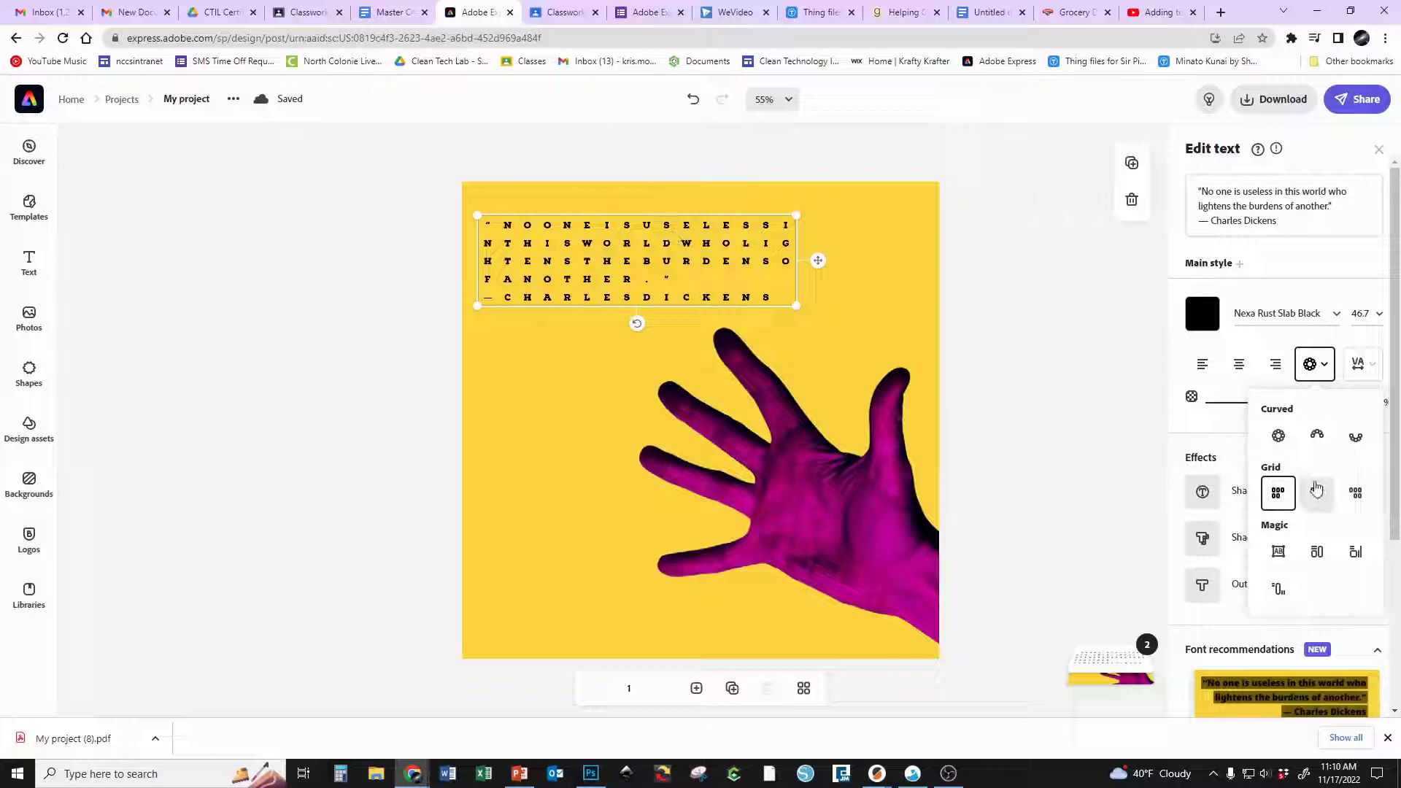
left_click(1276, 553)
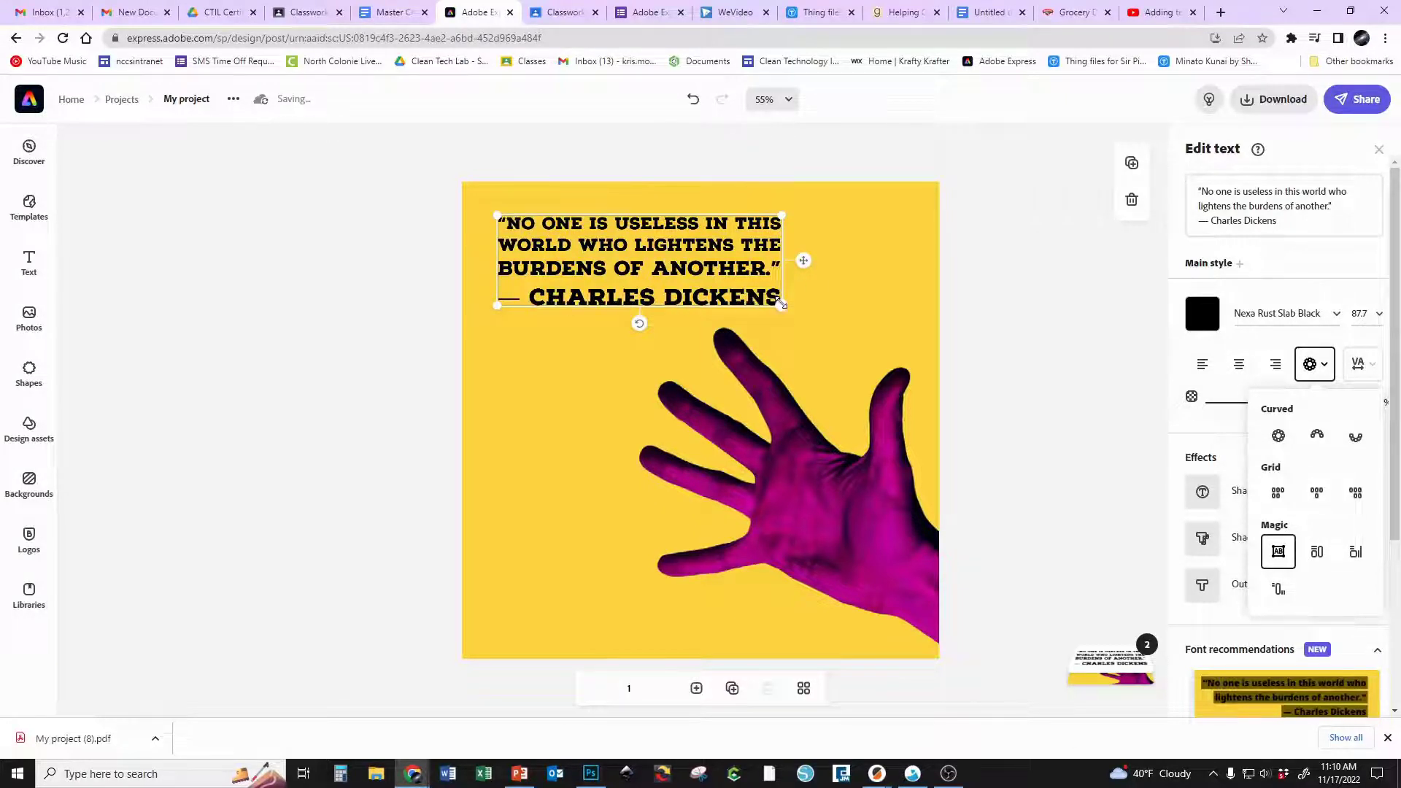
left_click(1317, 552)
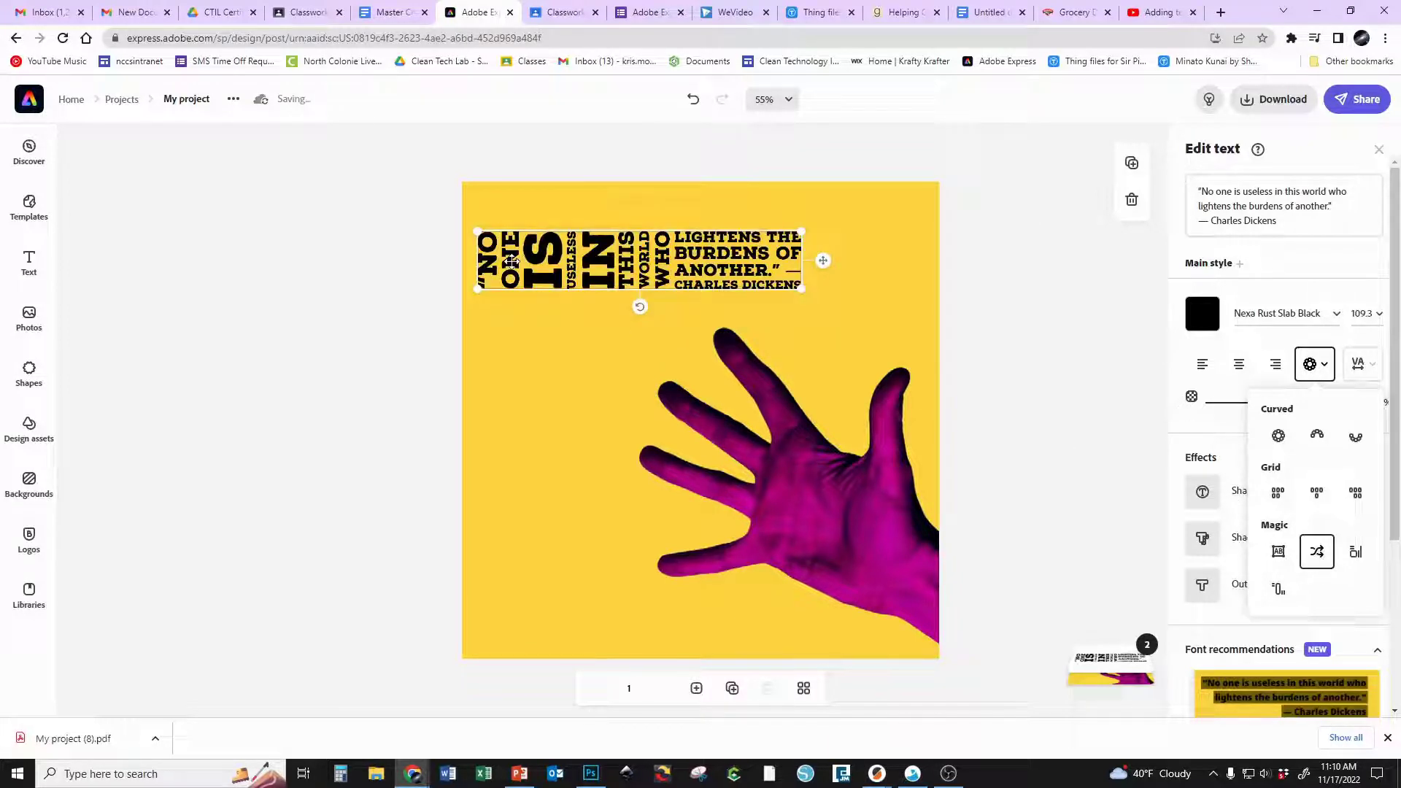
left_click(1355, 552)
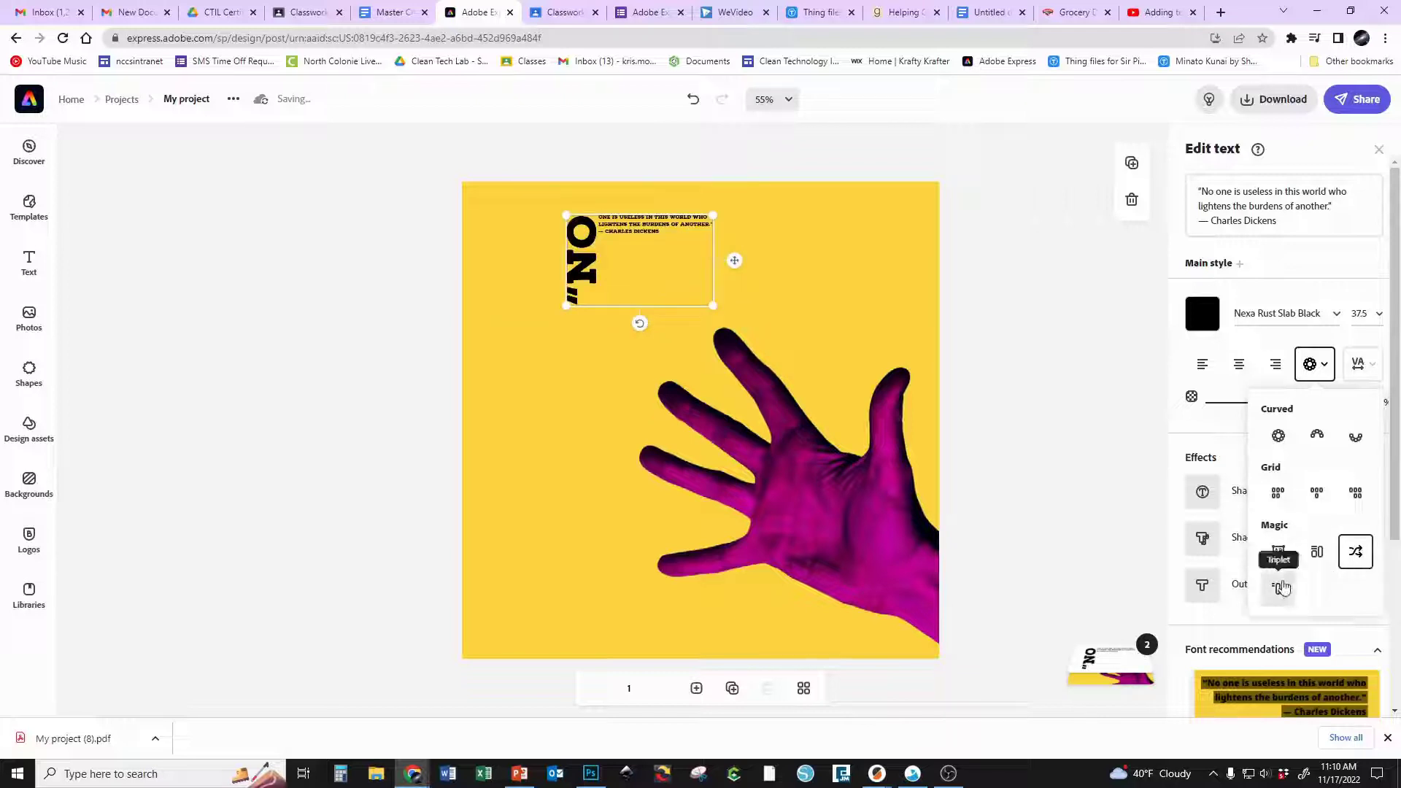
left_click(1315, 364)
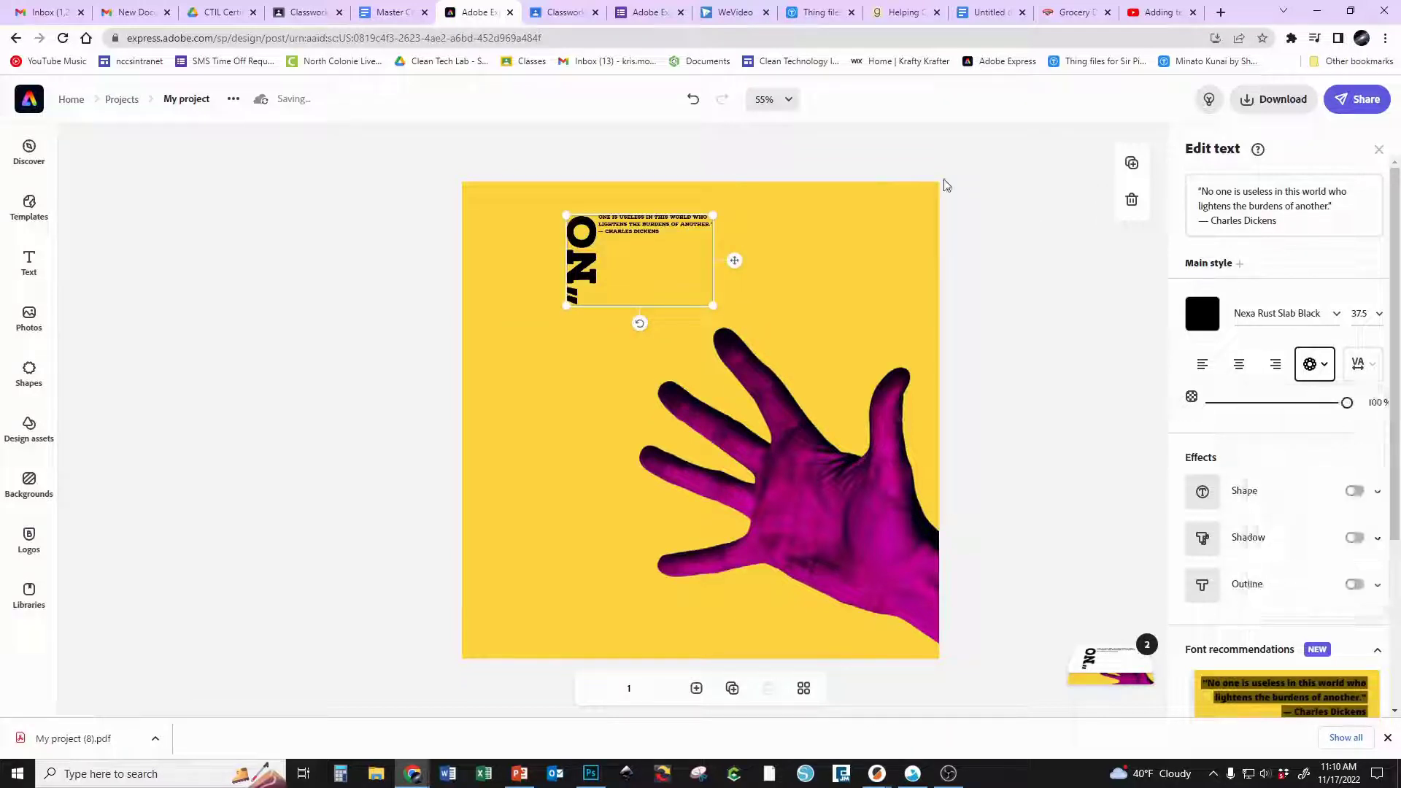
left_click(695, 102)
left_click(695, 102)
left_click(694, 102)
left_click(695, 103)
left_click(695, 102)
left_click(694, 102)
left_click(695, 102)
left_click(695, 102)
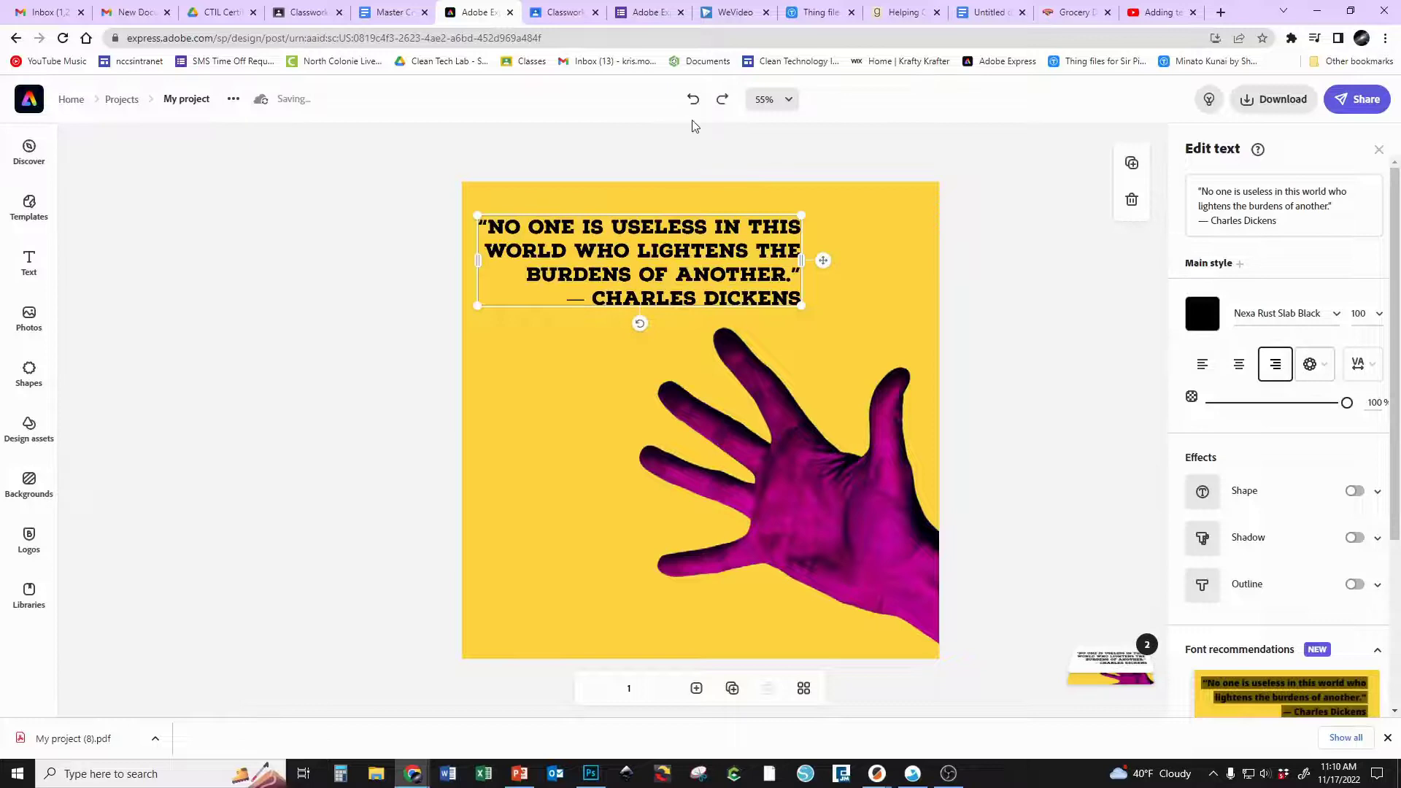
left_click(1044, 267)
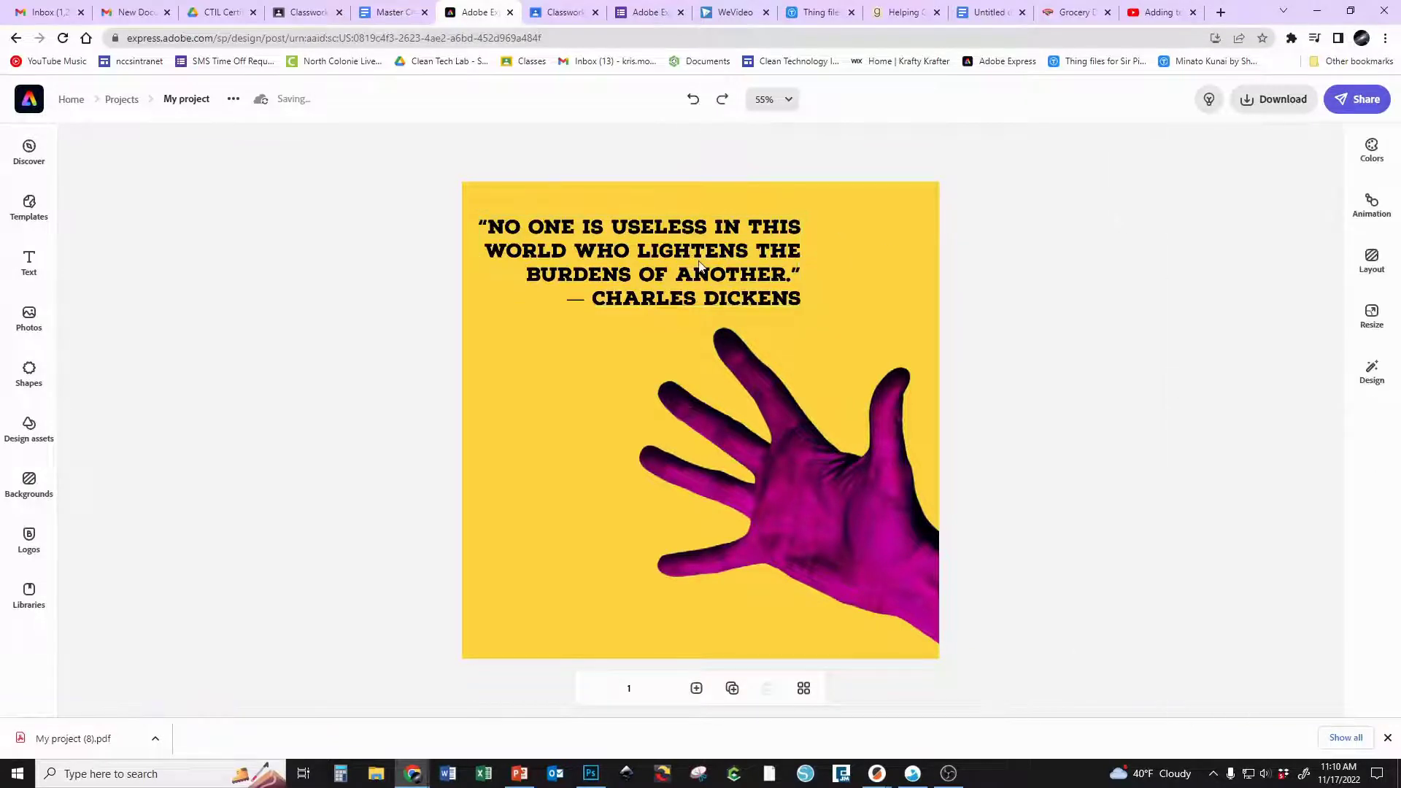
Adjust the quote's opacity slider and switch on the Shape effect behind its lines
left_click(699, 260)
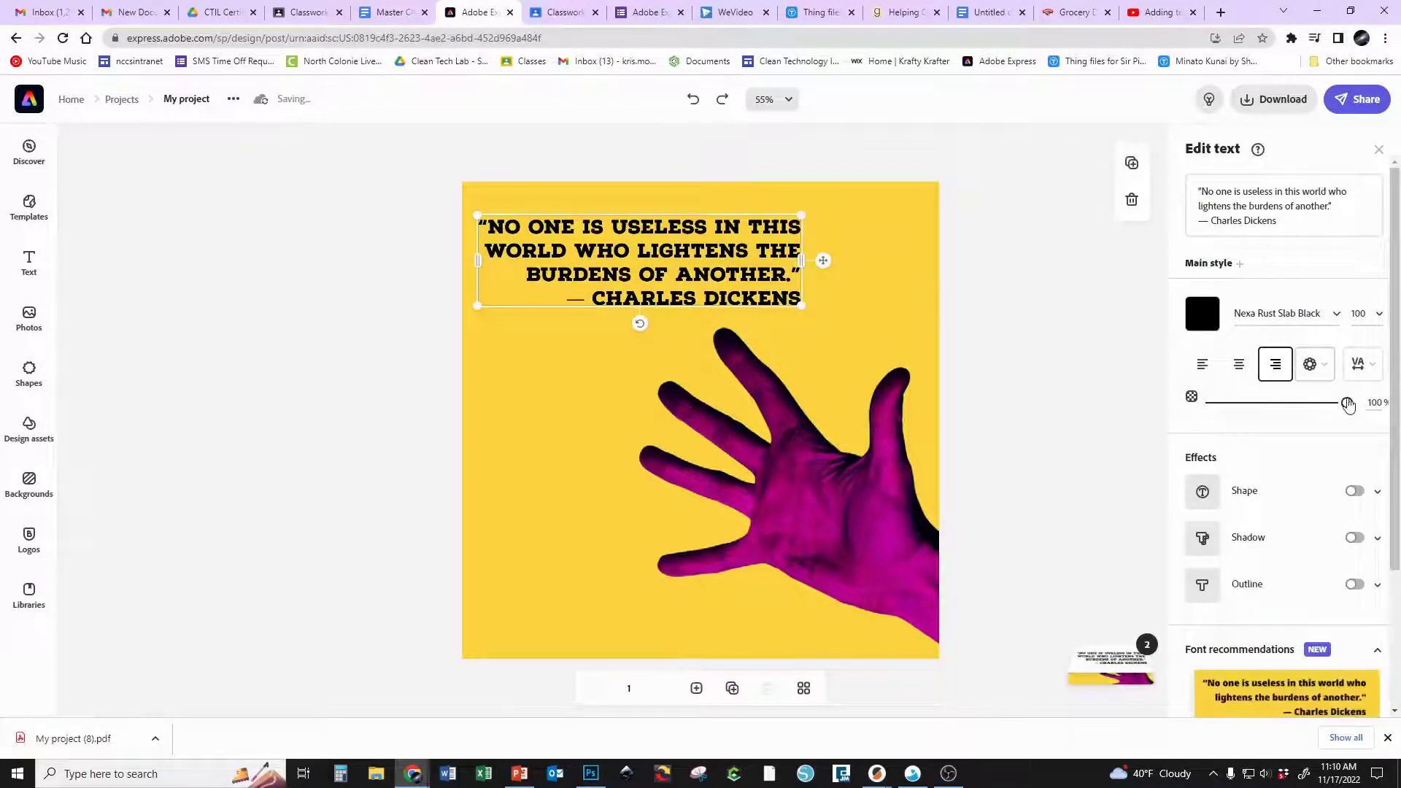
mouse_move(1348, 409)
left_mouse_down()
mouse_move(1188, 414)
mouse_move(1188, 401)
mouse_move(1376, 406)
mouse_move(1341, 410)
left_mouse_up()
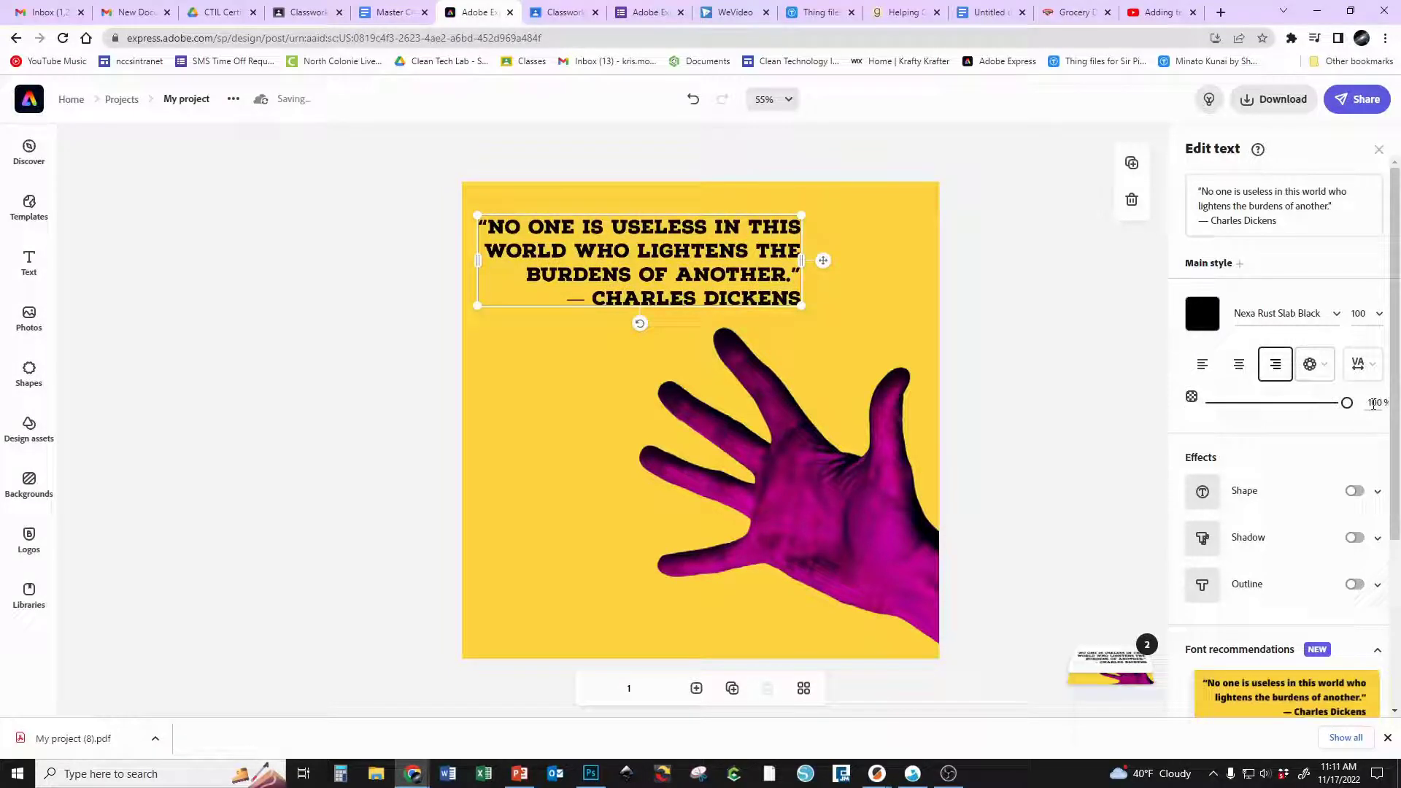
scroll(1279, 392, "down", 1)
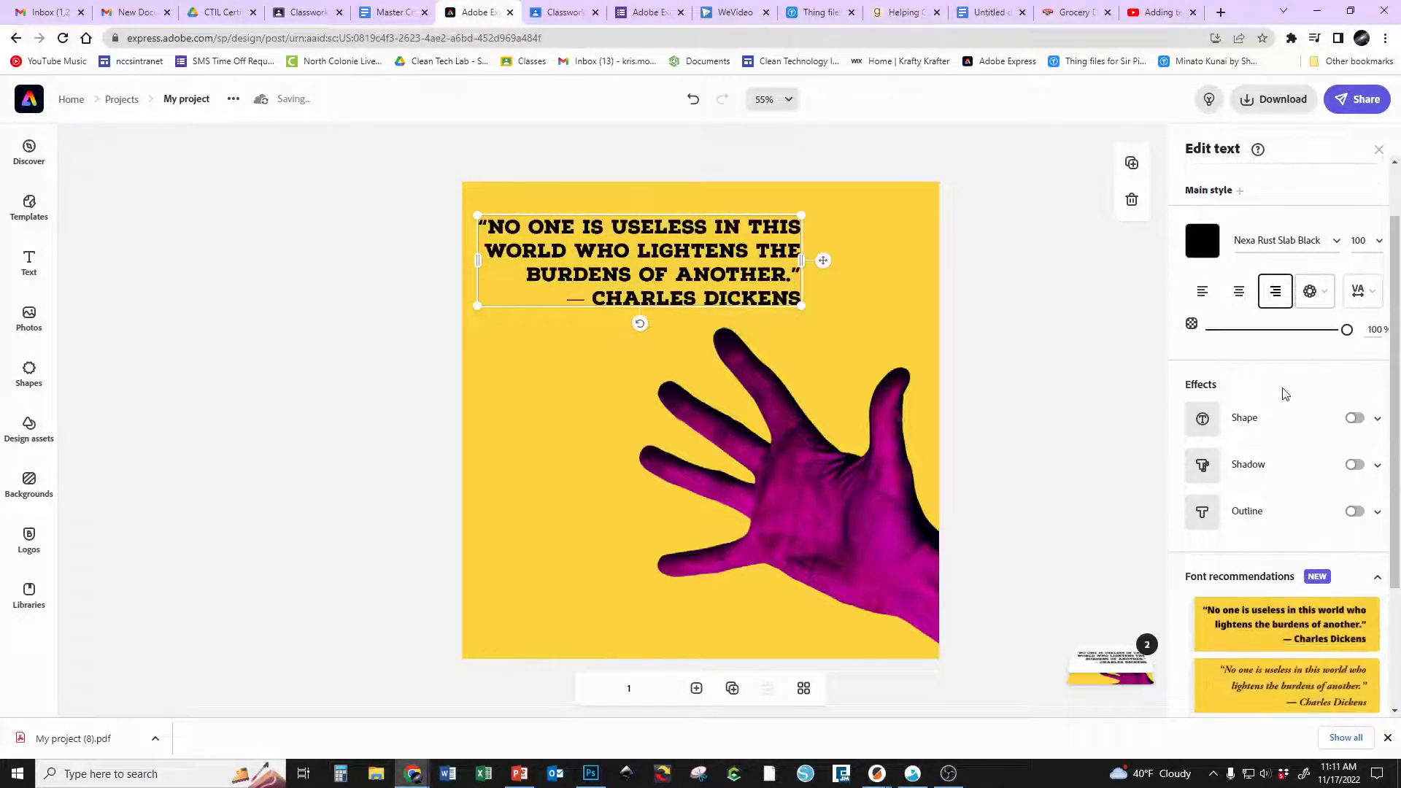
scroll(1278, 391, "down", 1)
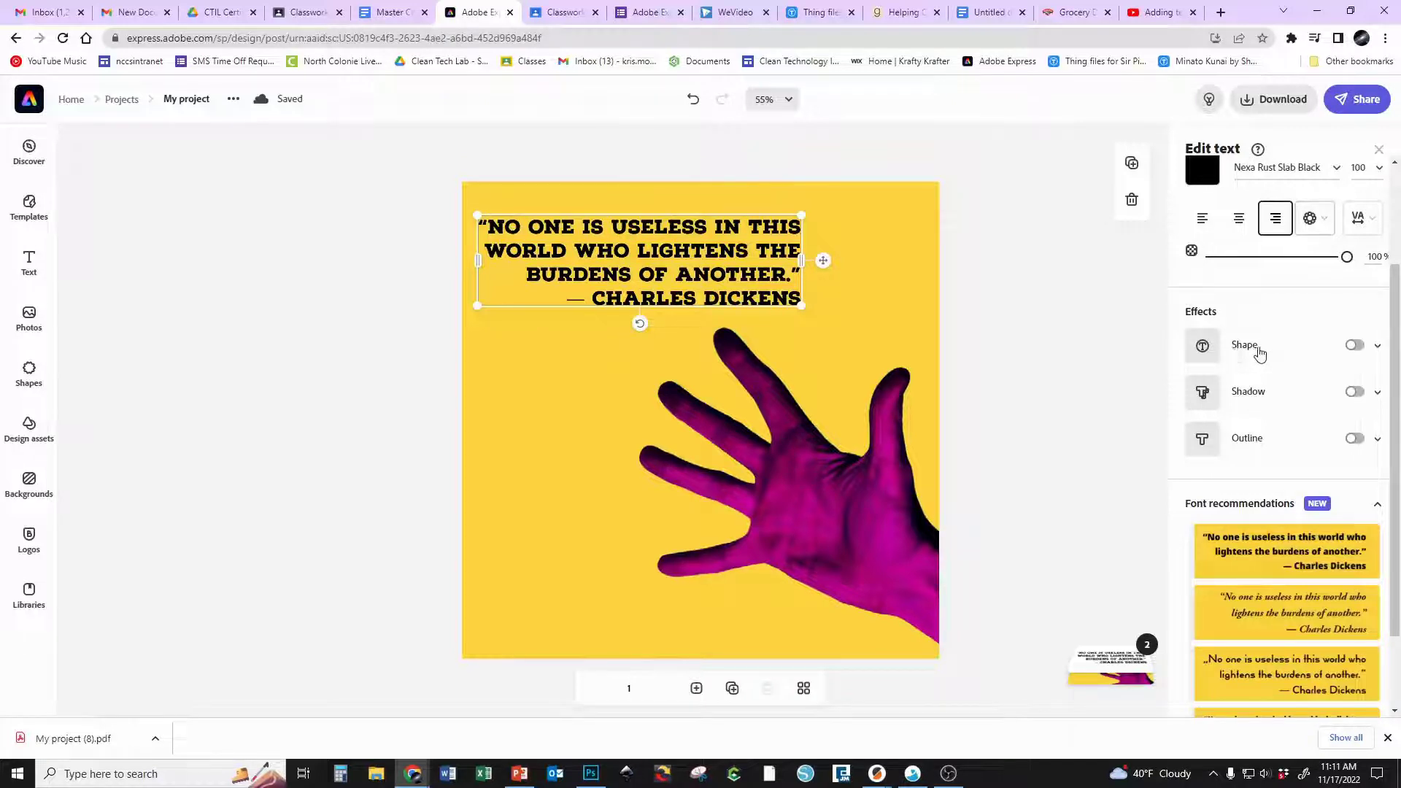
left_click(1353, 346)
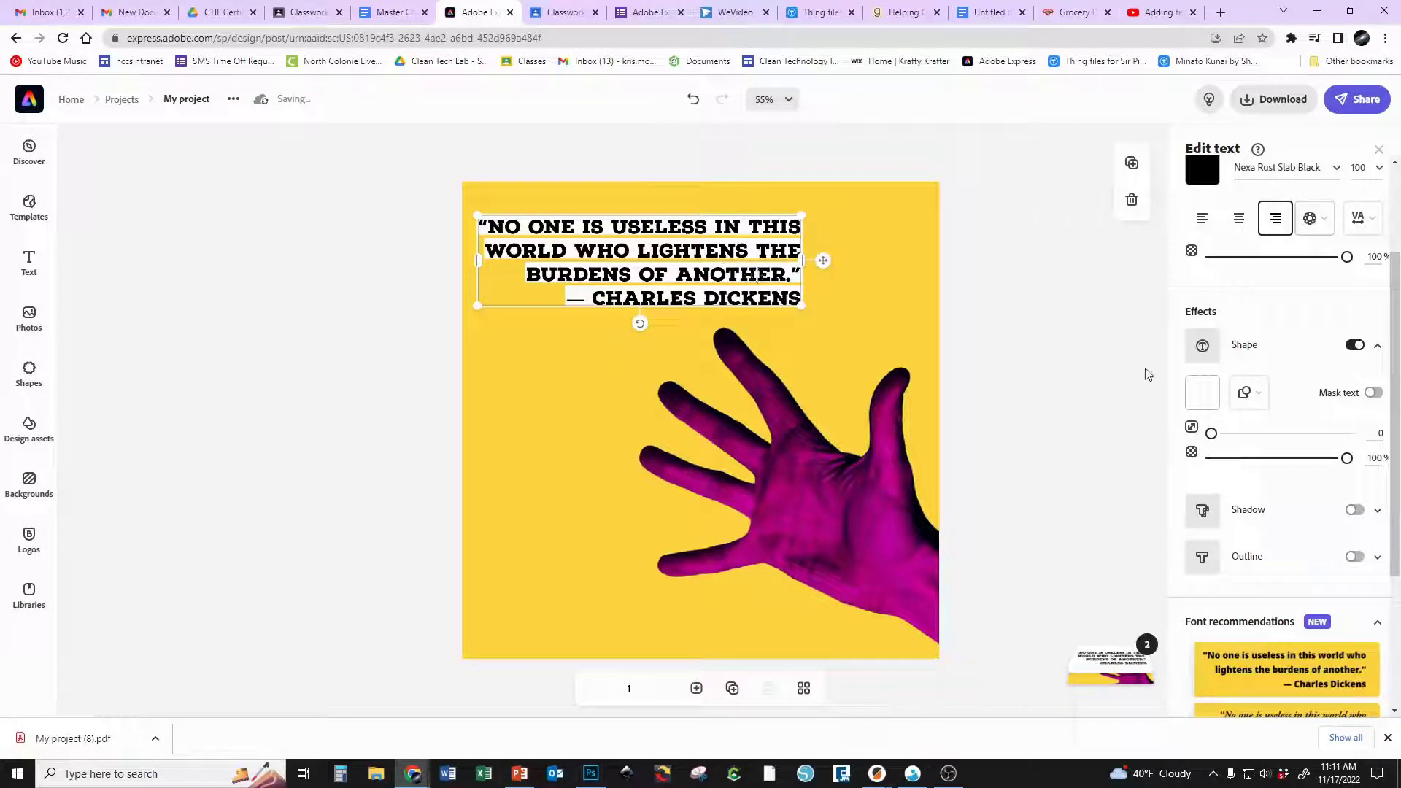
Color the quote text yellow-green #BFBE2B
scroll(1213, 319, "up", 1)
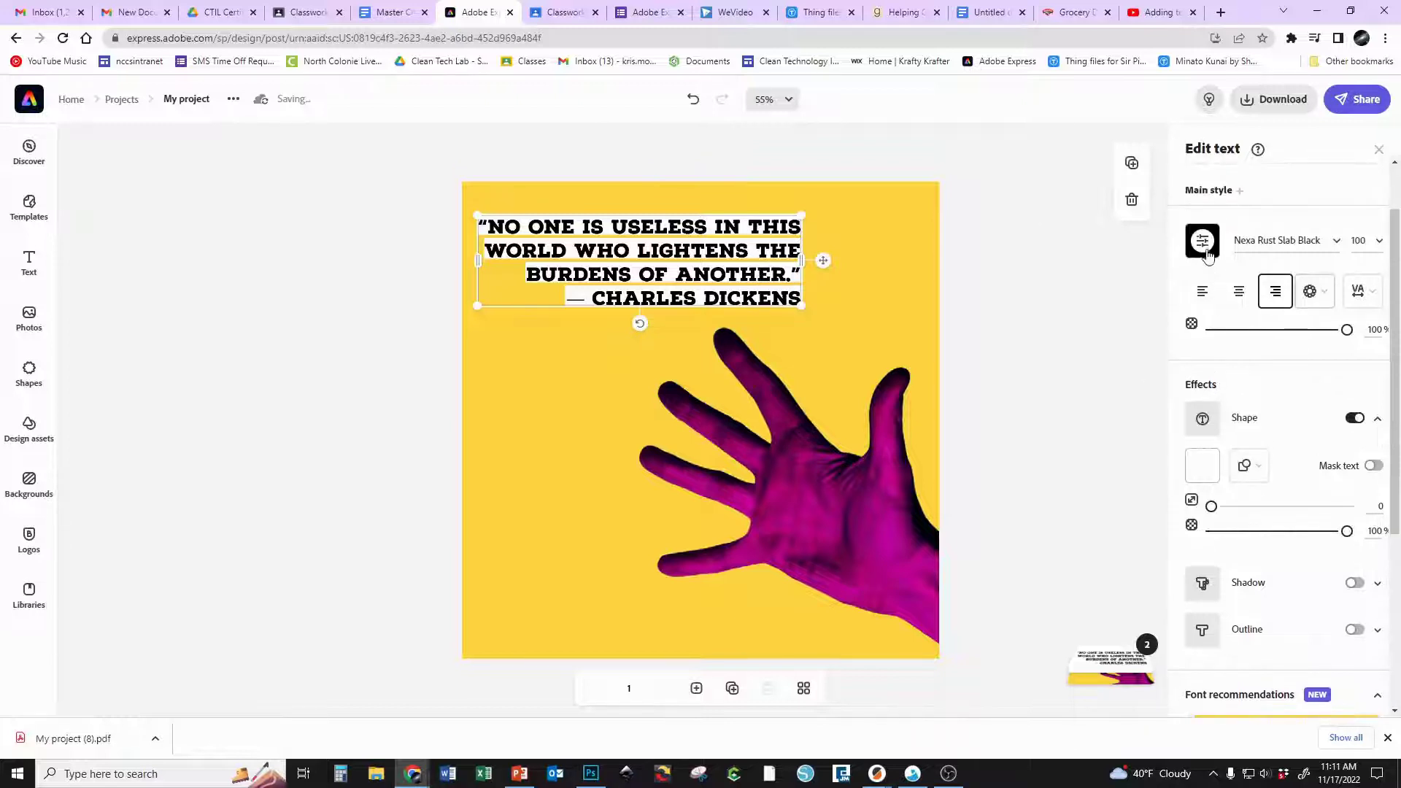
left_click(1203, 241)
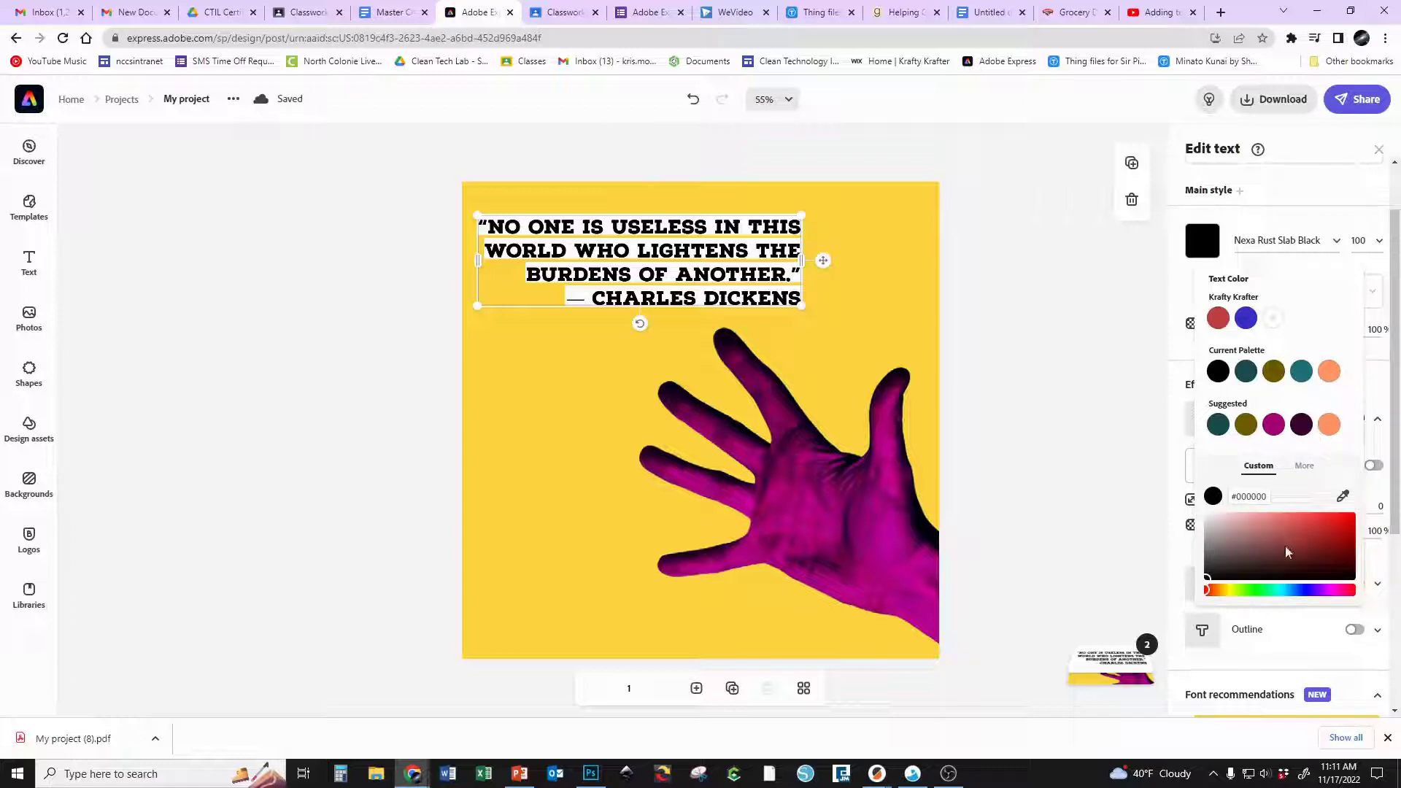
left_click(1239, 589)
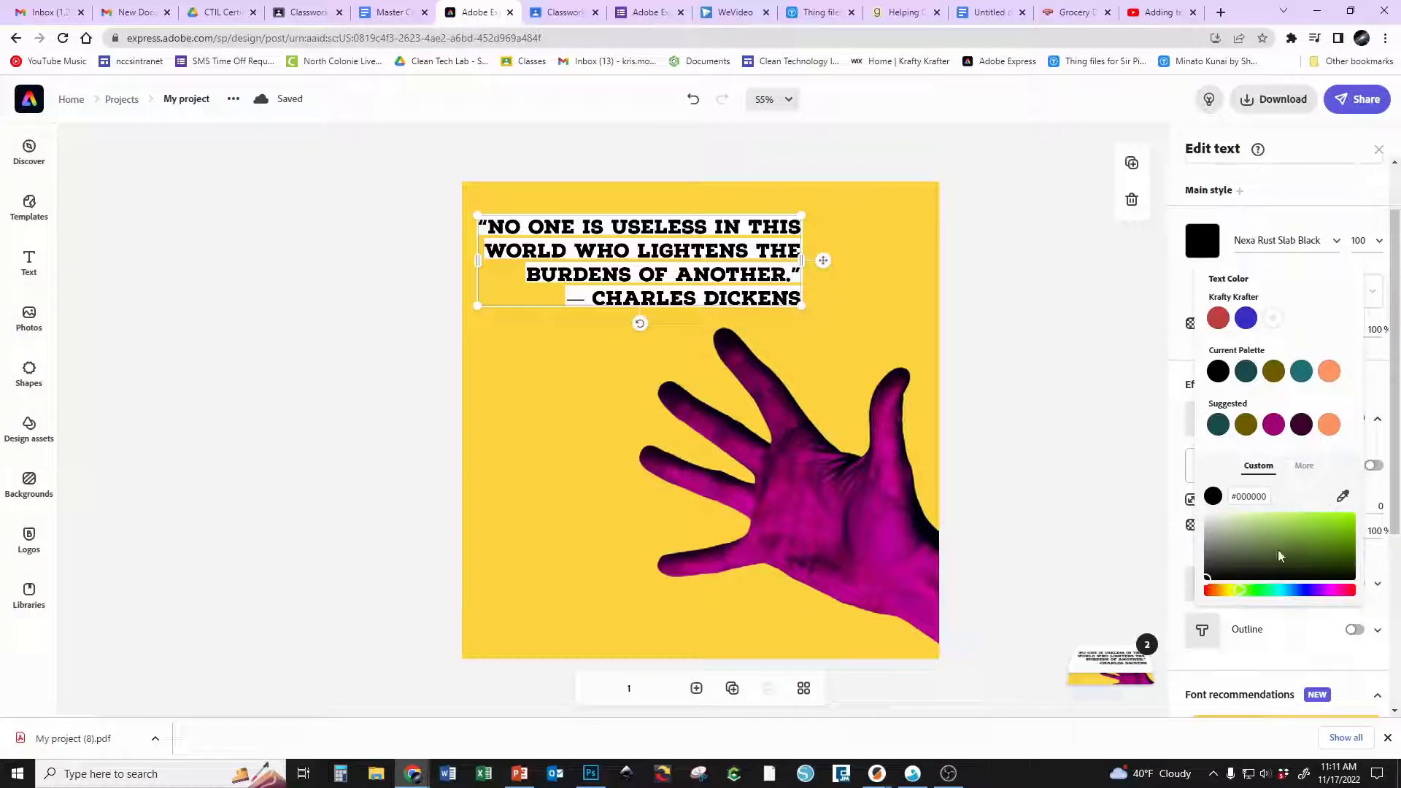
left_click(1229, 589)
left_click(1318, 531)
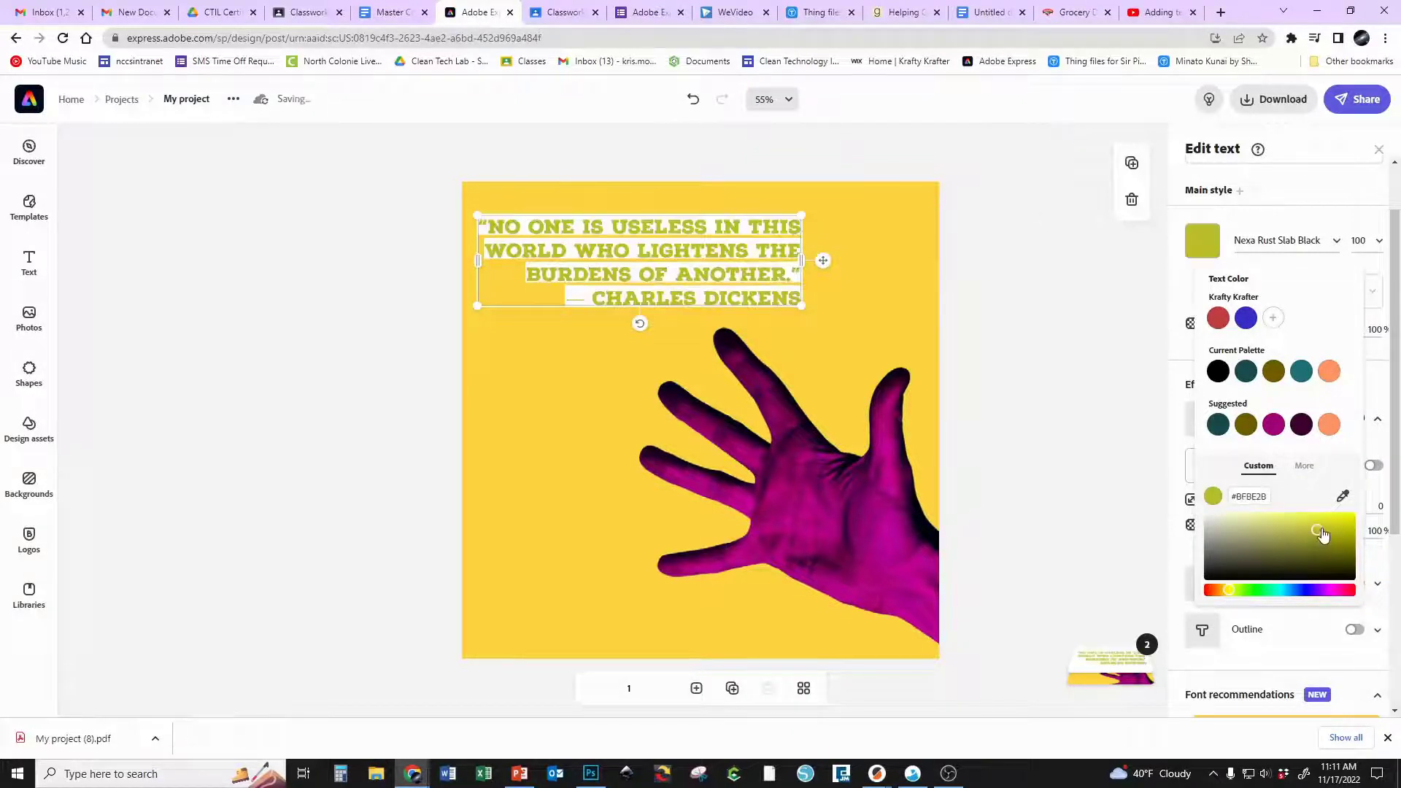
key("Escape")
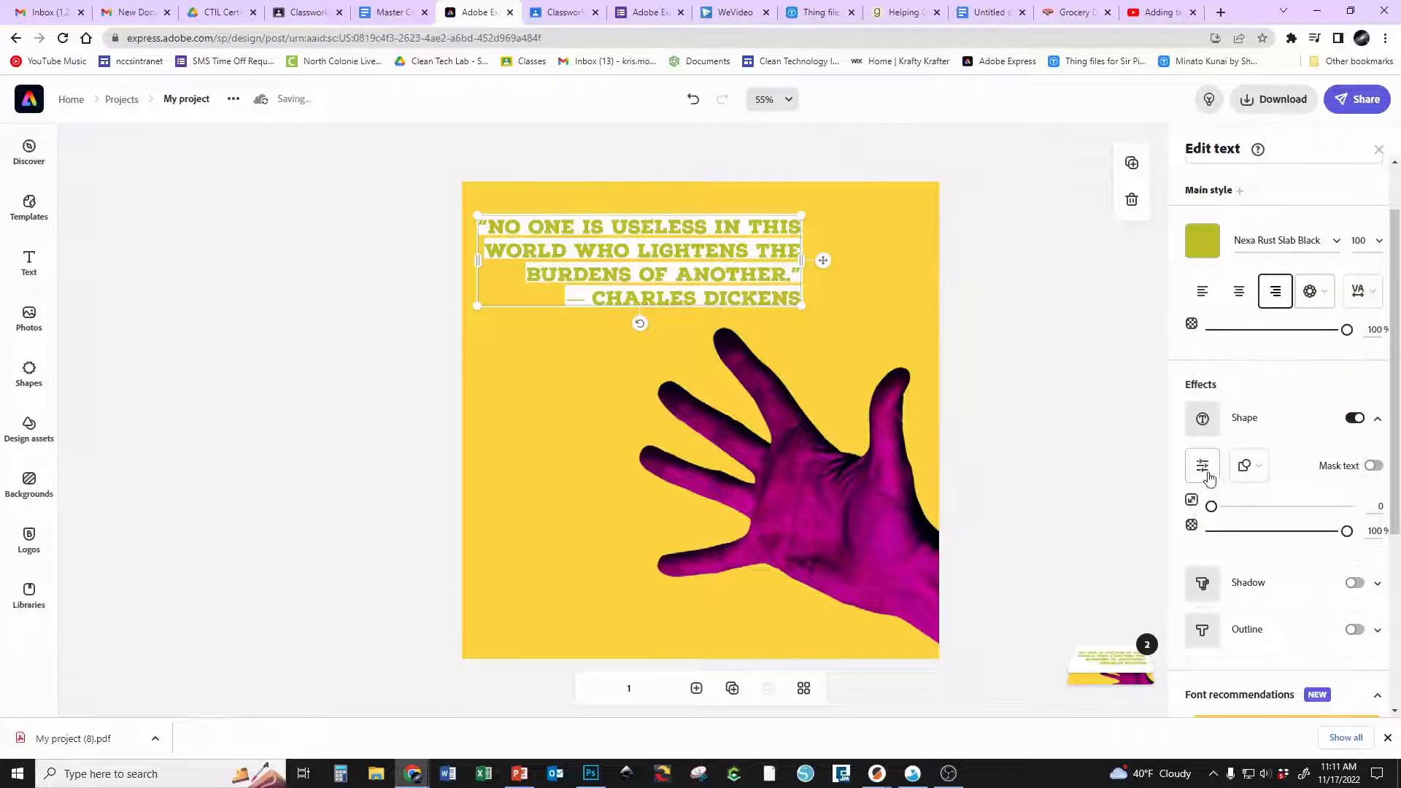
Make the shape highlights behind the quote magenta, around #942275
left_click(1207, 476)
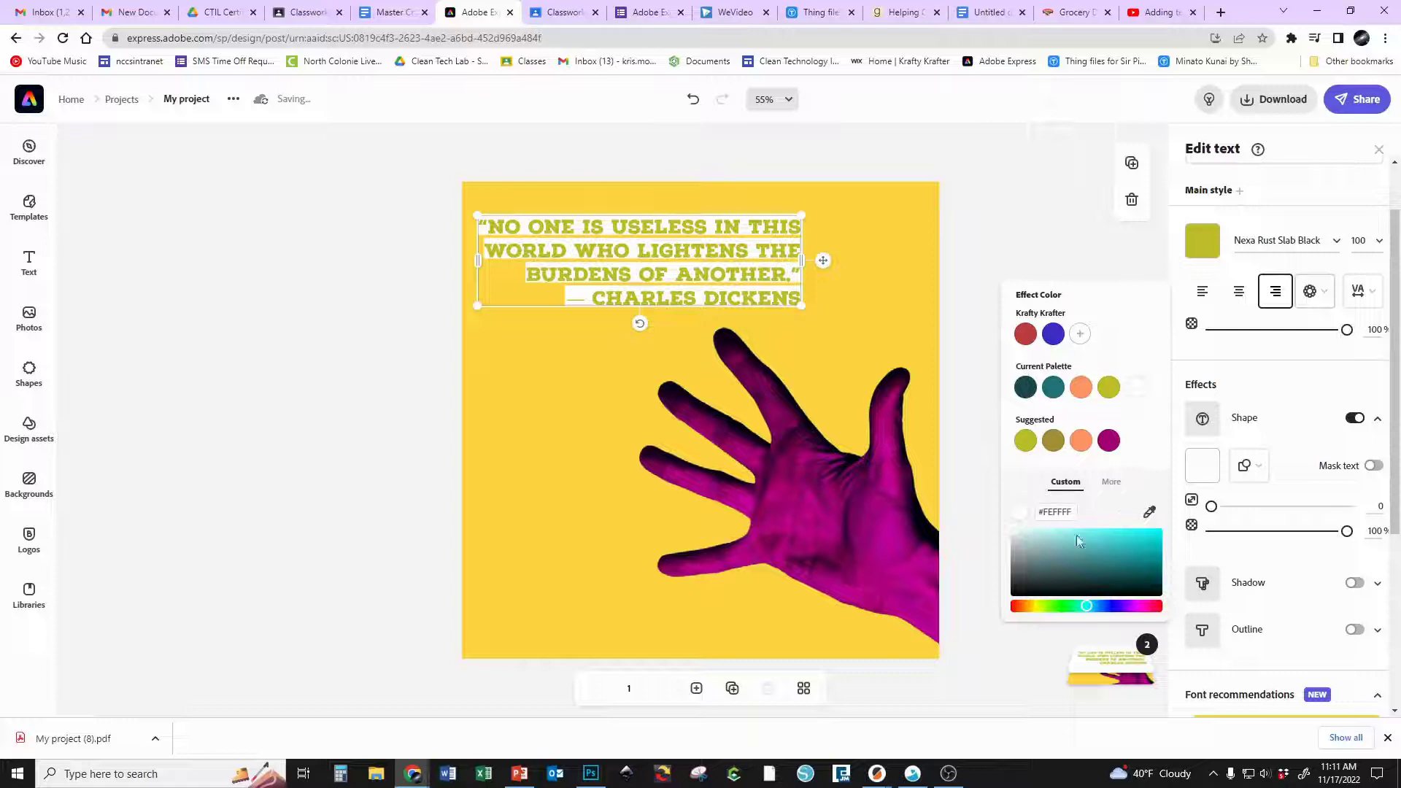
left_click(1108, 440)
left_click(1123, 557)
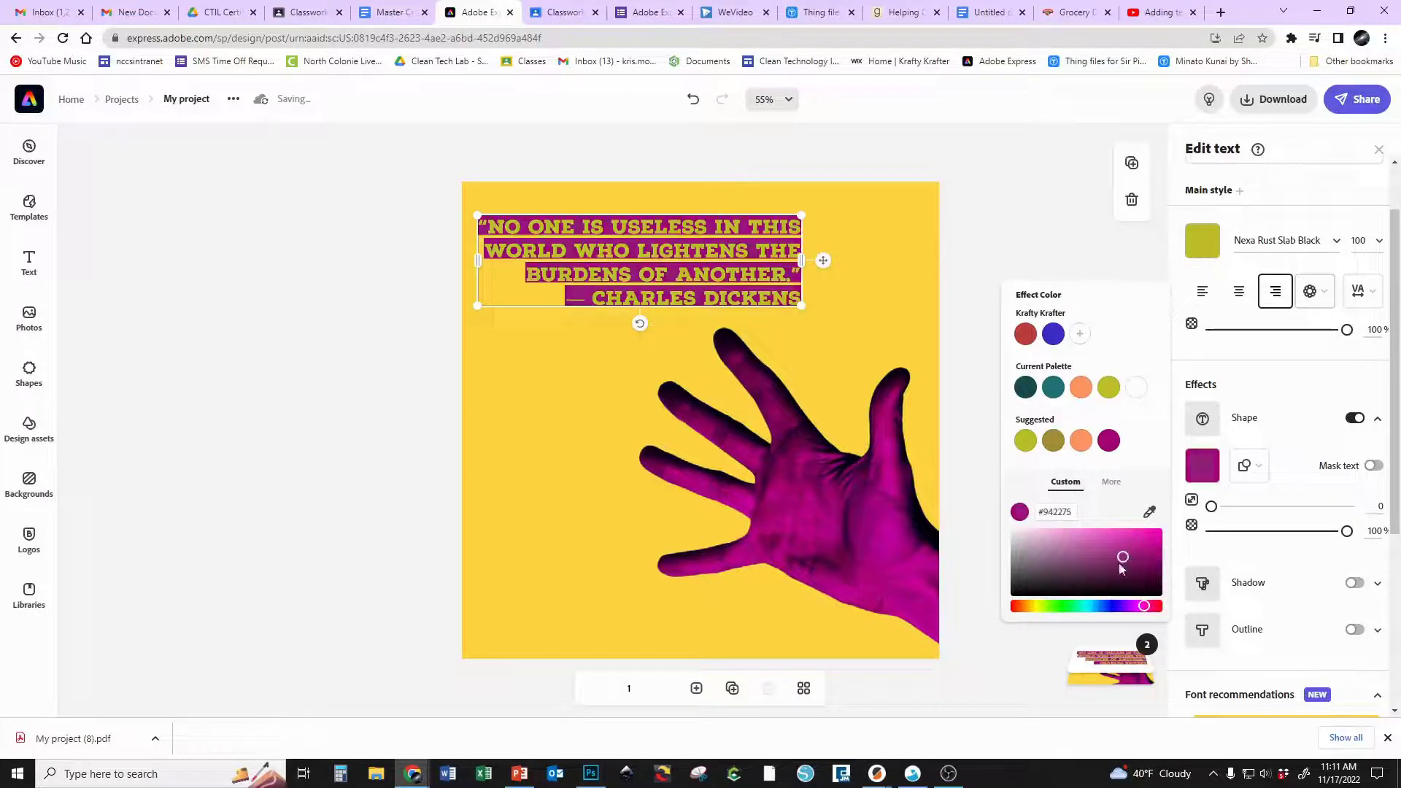
left_click(1109, 559)
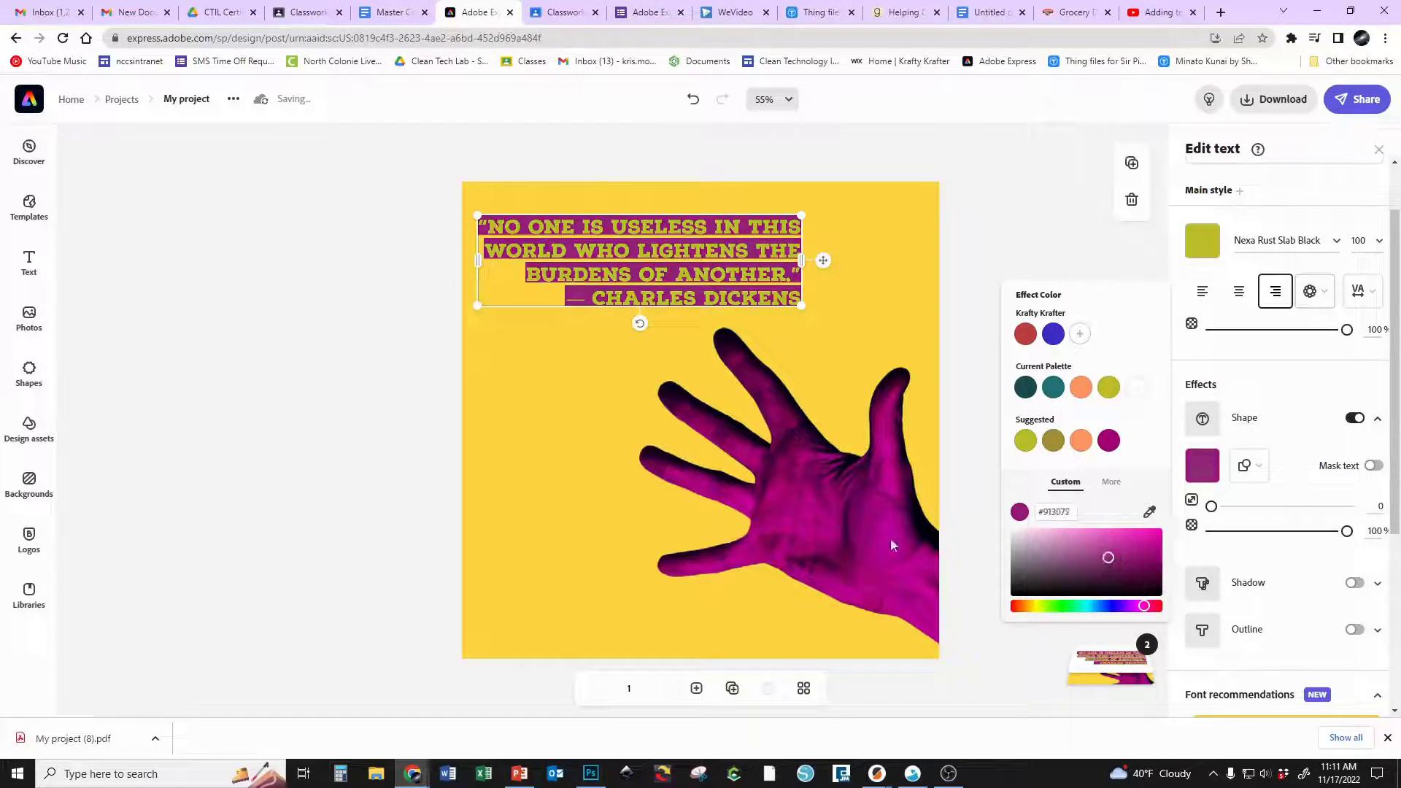
left_click(1094, 263)
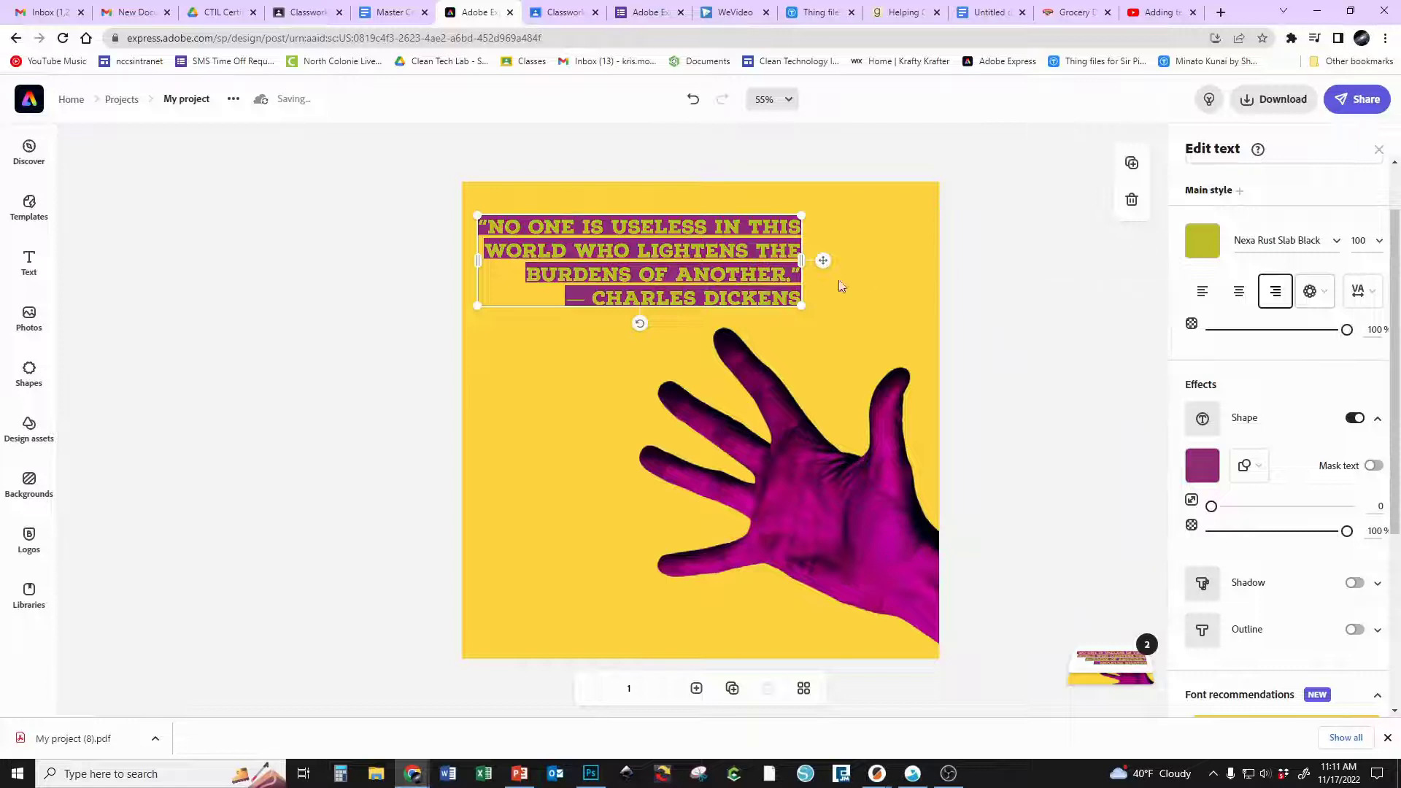
left_click(939, 311)
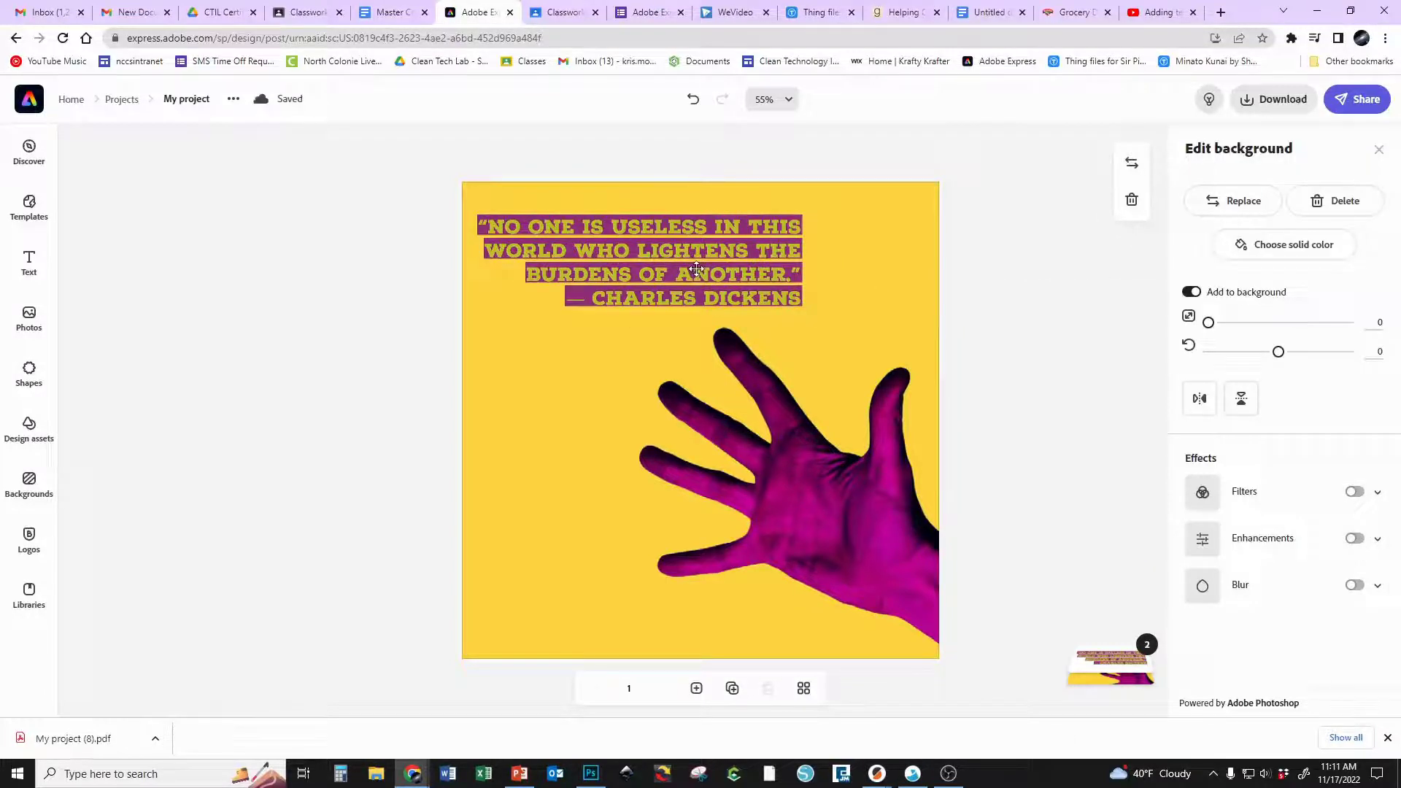
Add a drop shadow to the quote, then remove it again
left_click(697, 268)
scroll(1303, 475, "down", 1)
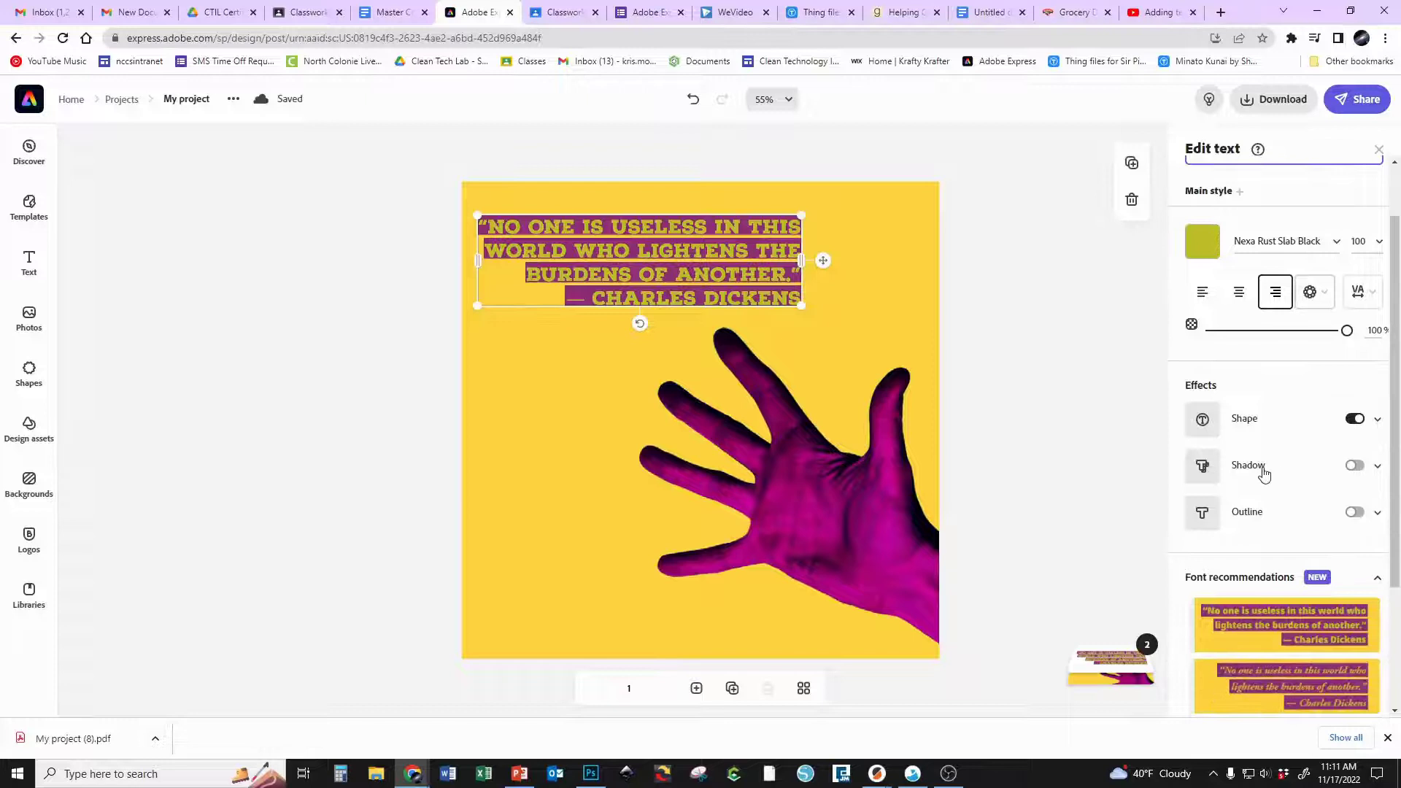
left_click(1354, 467)
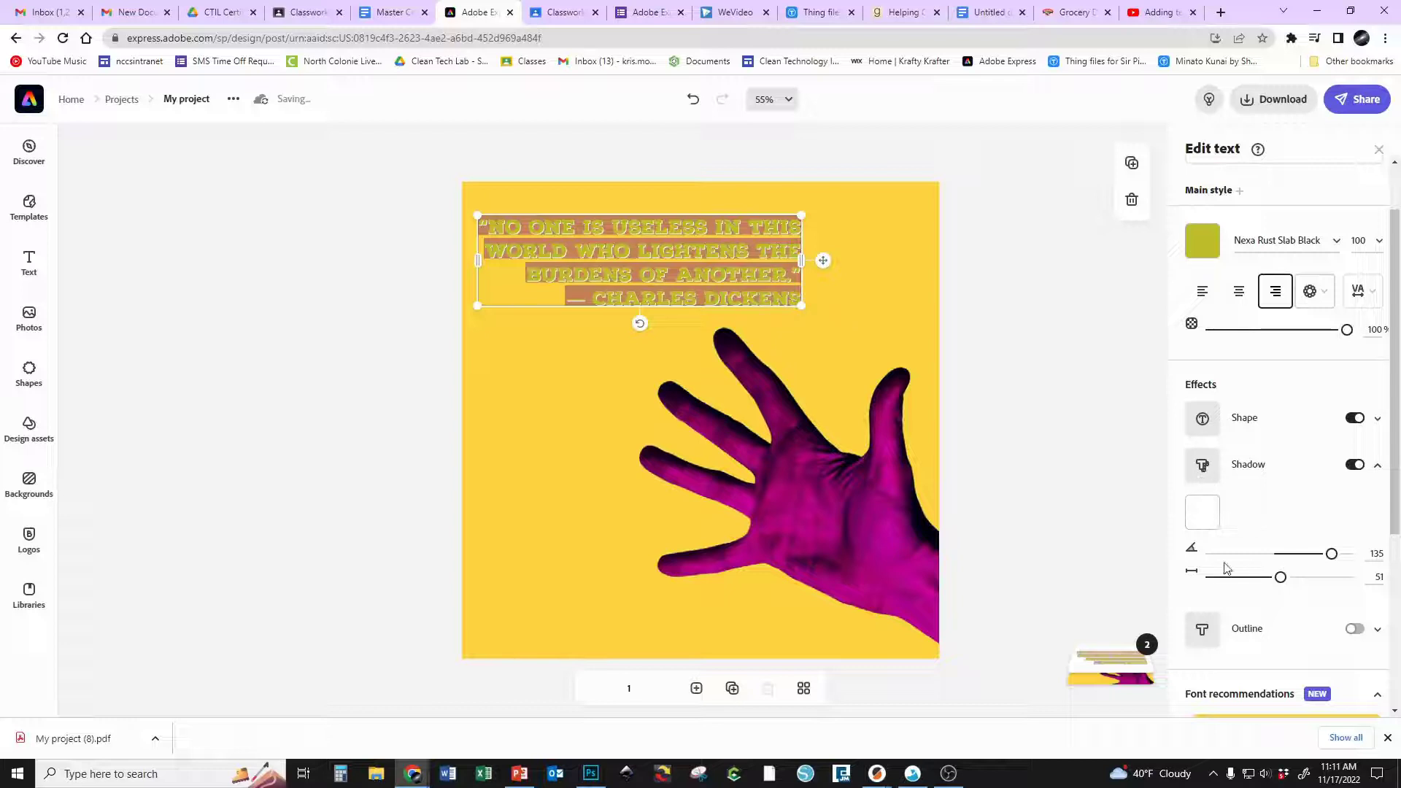
left_click(1354, 467)
Give the quote text a bright purple outline
scroll(1284, 448, "down", 1)
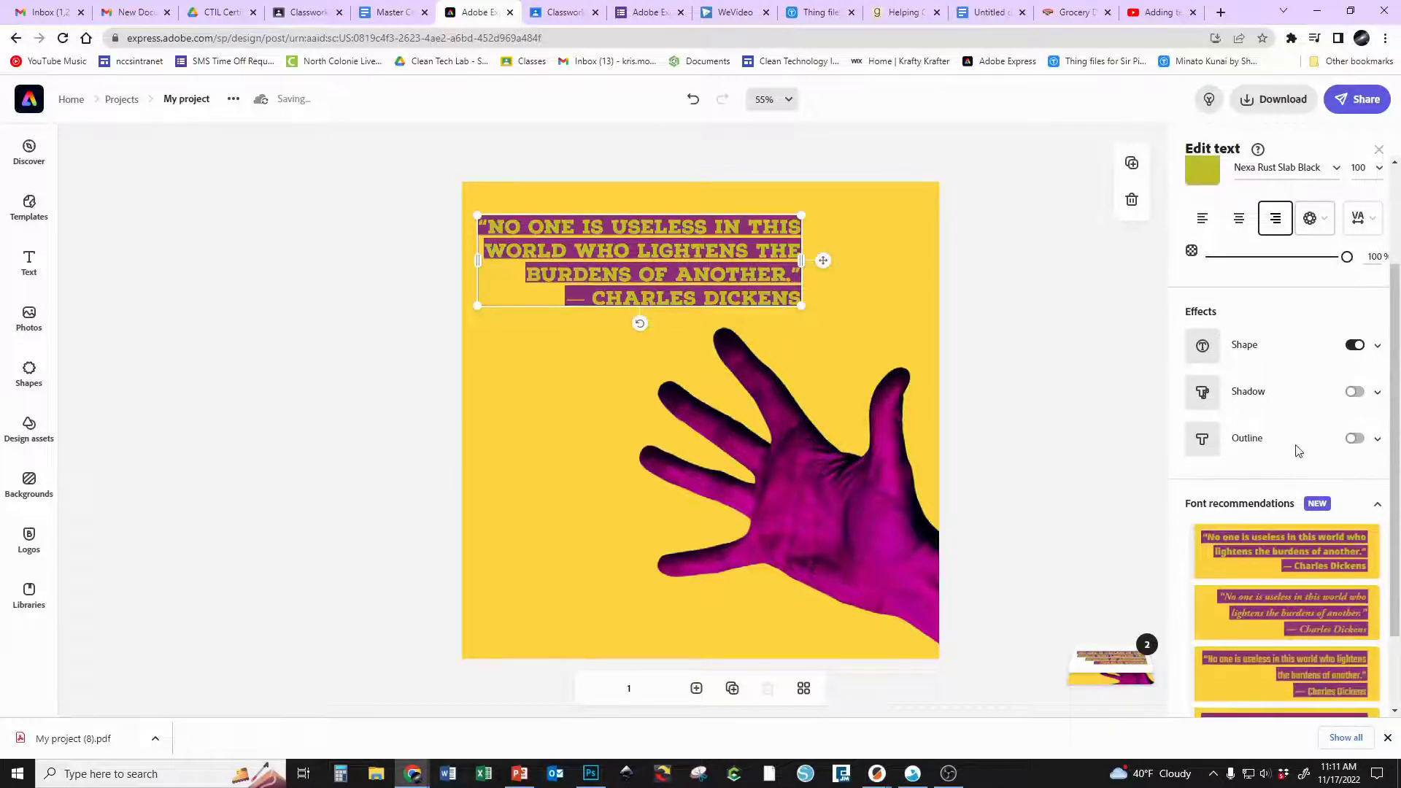
left_click(1354, 440)
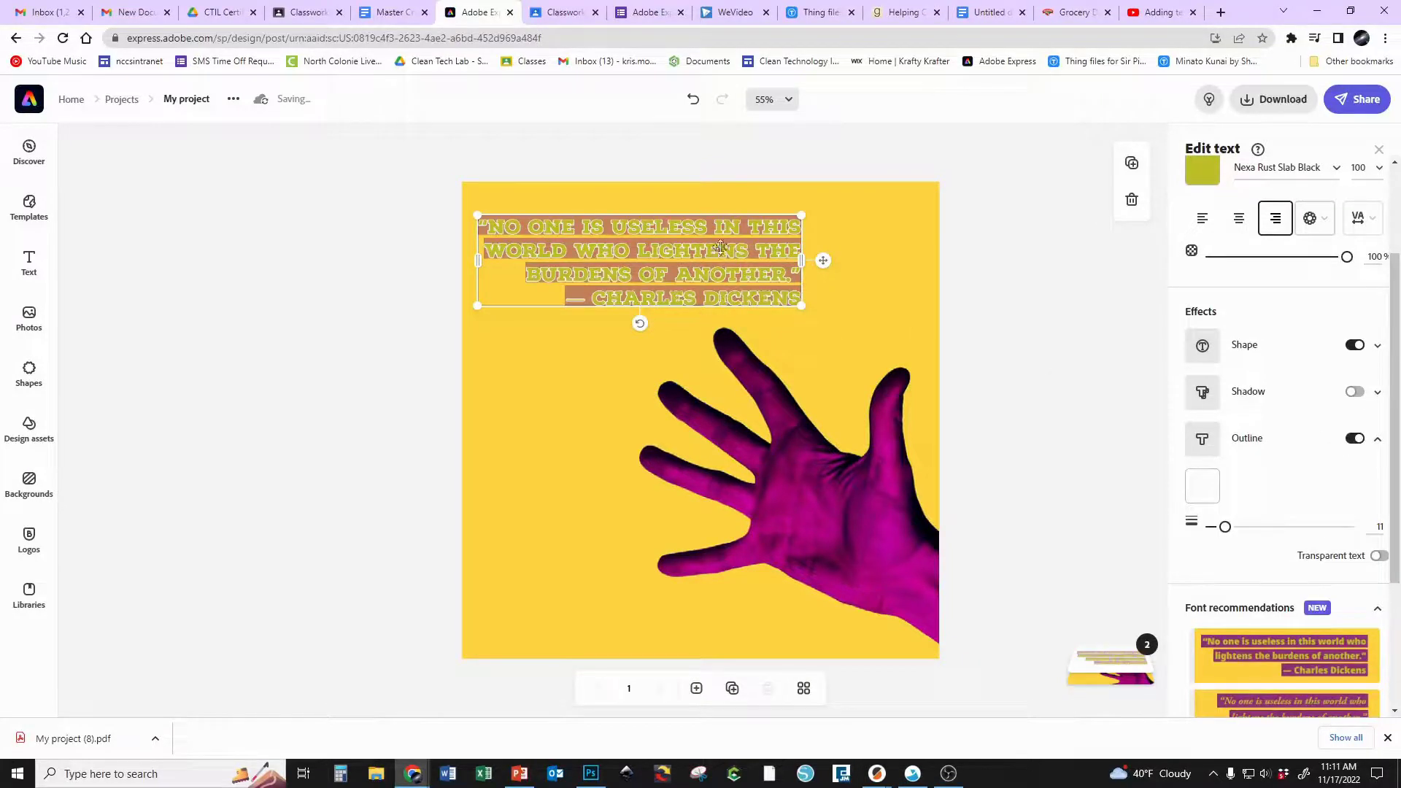
left_click(1208, 493)
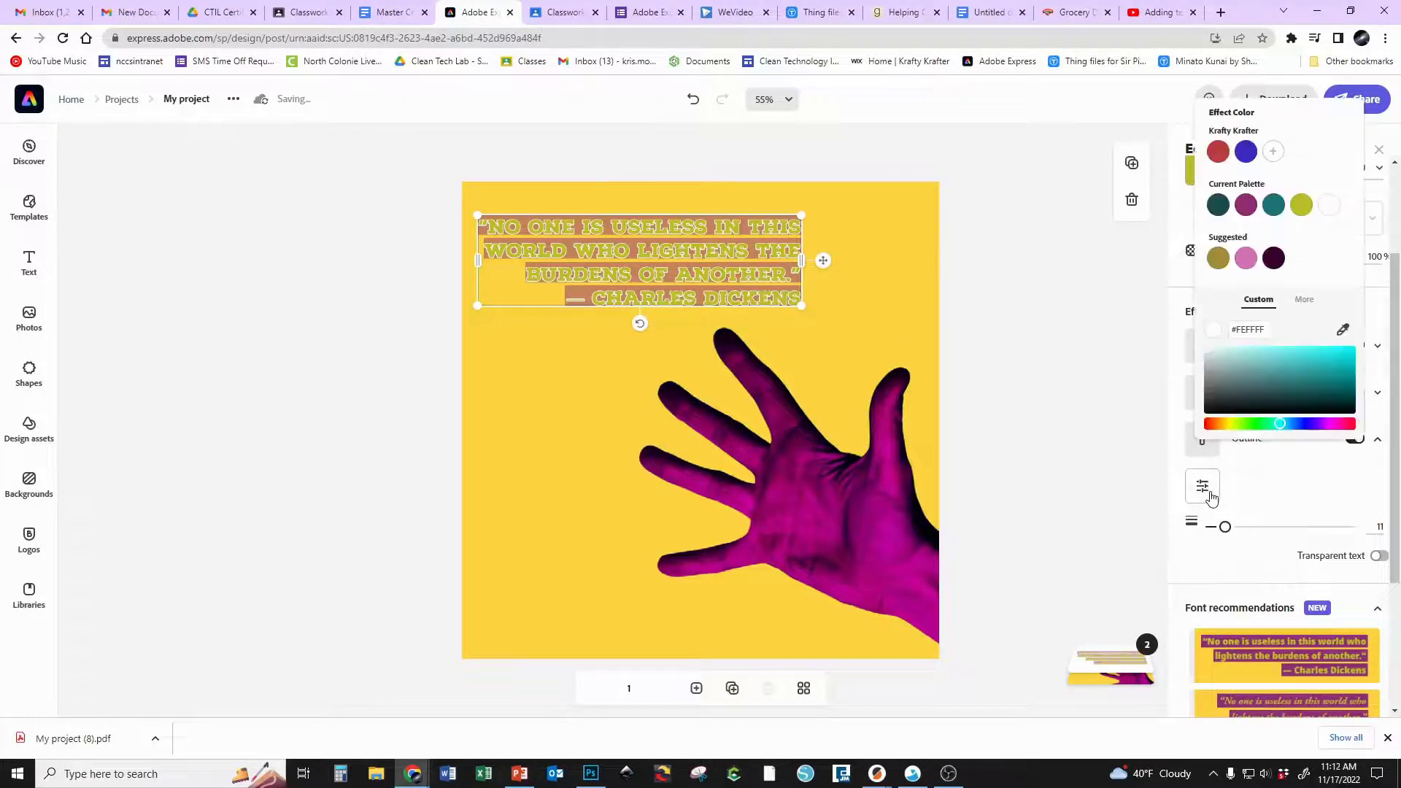
left_click(1324, 424)
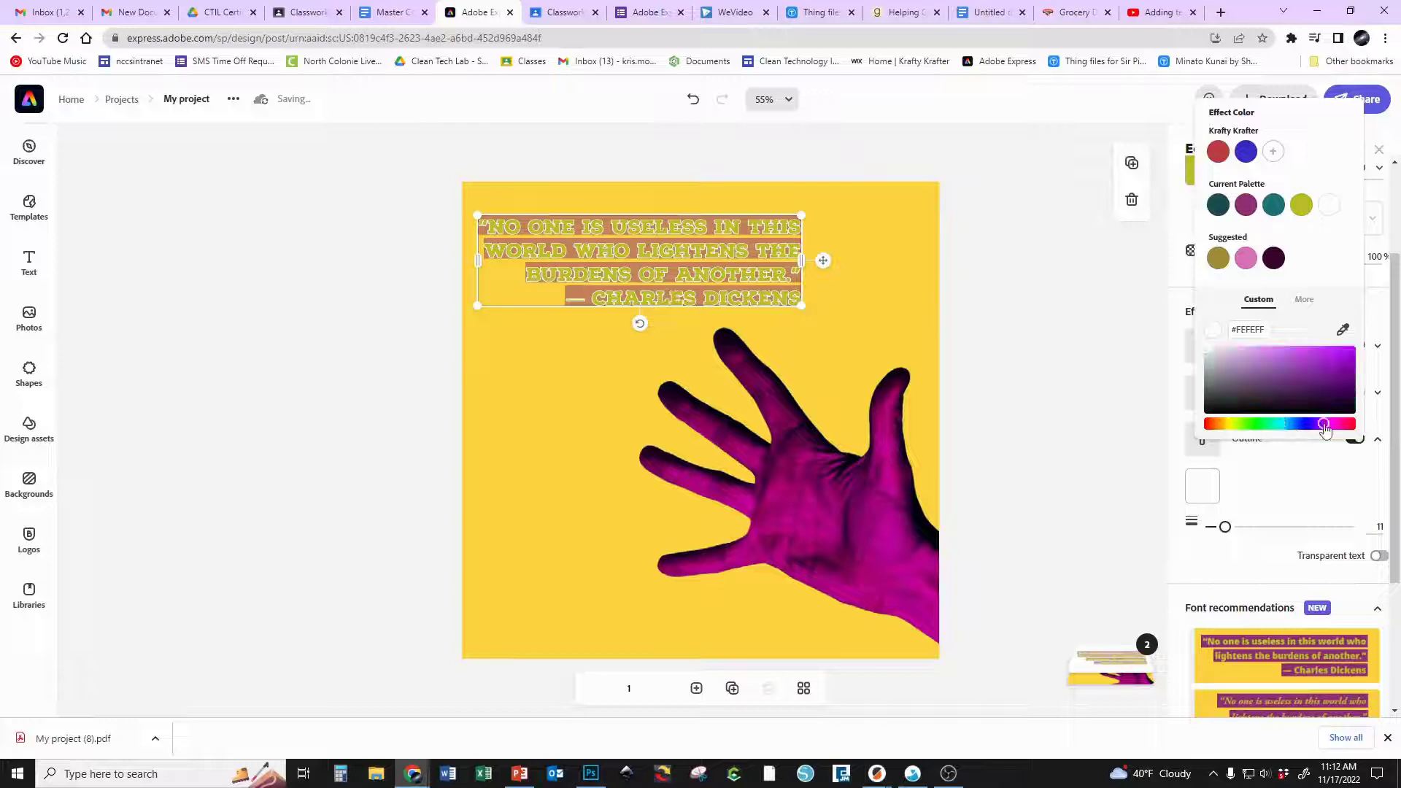
left_click(1330, 372)
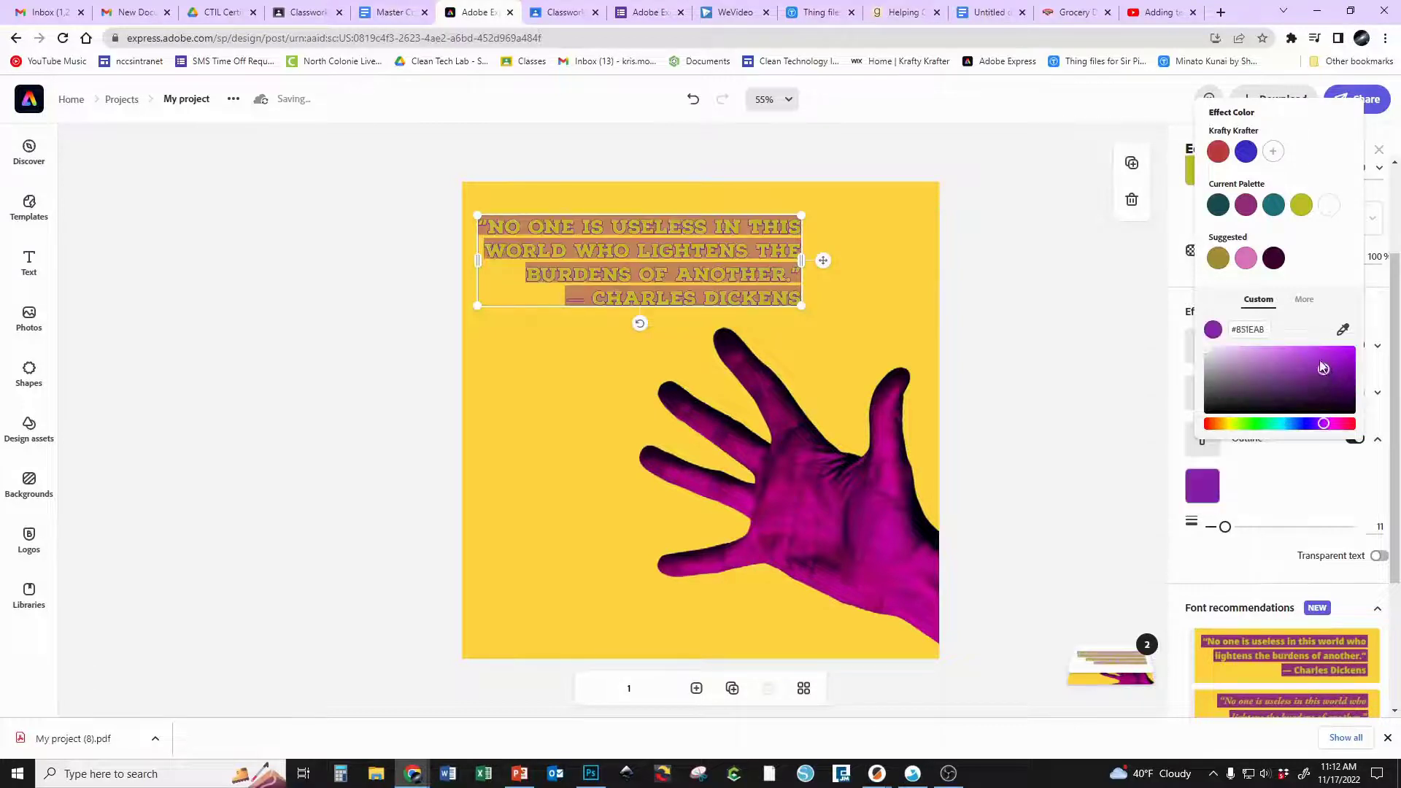
left_click(1316, 359)
left_click(1085, 380)
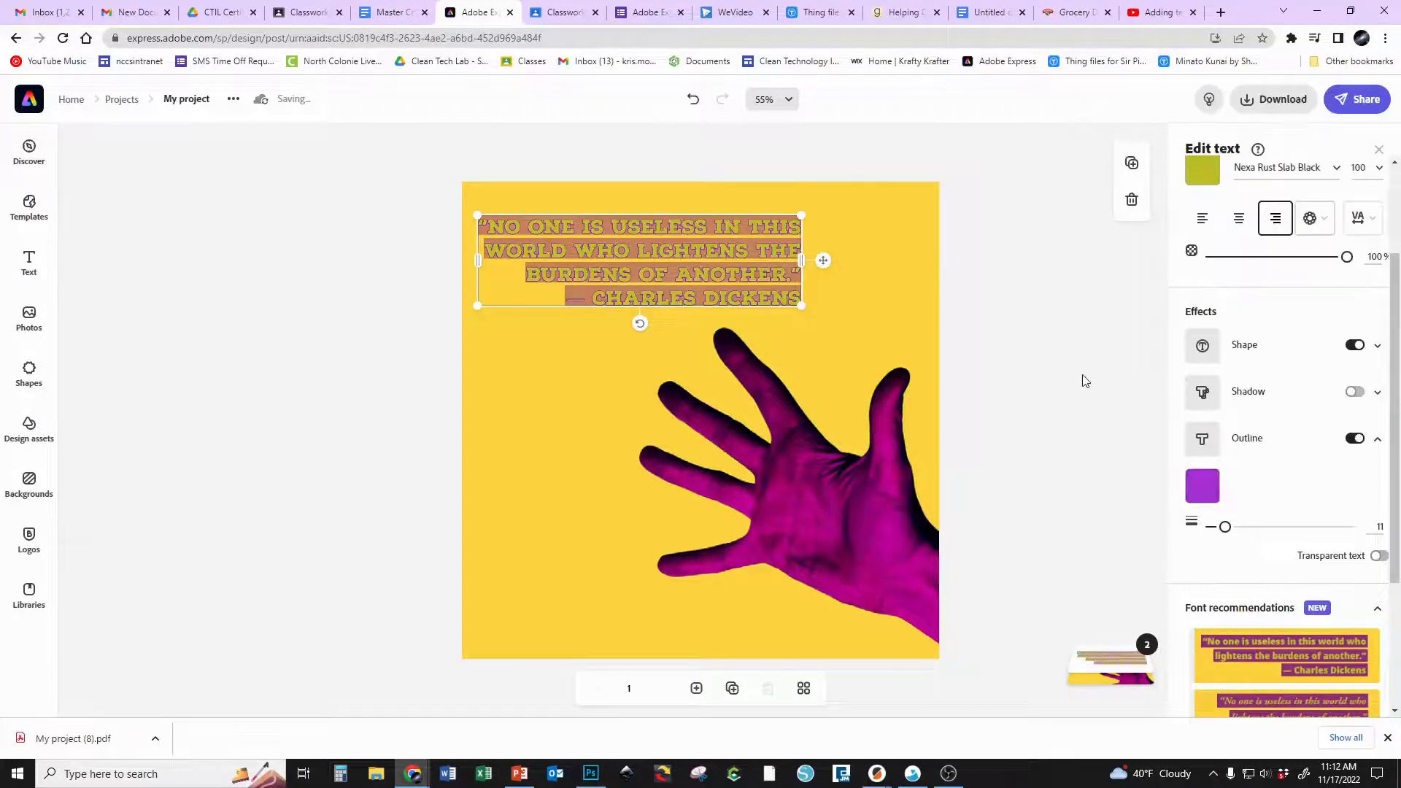
left_click(899, 336)
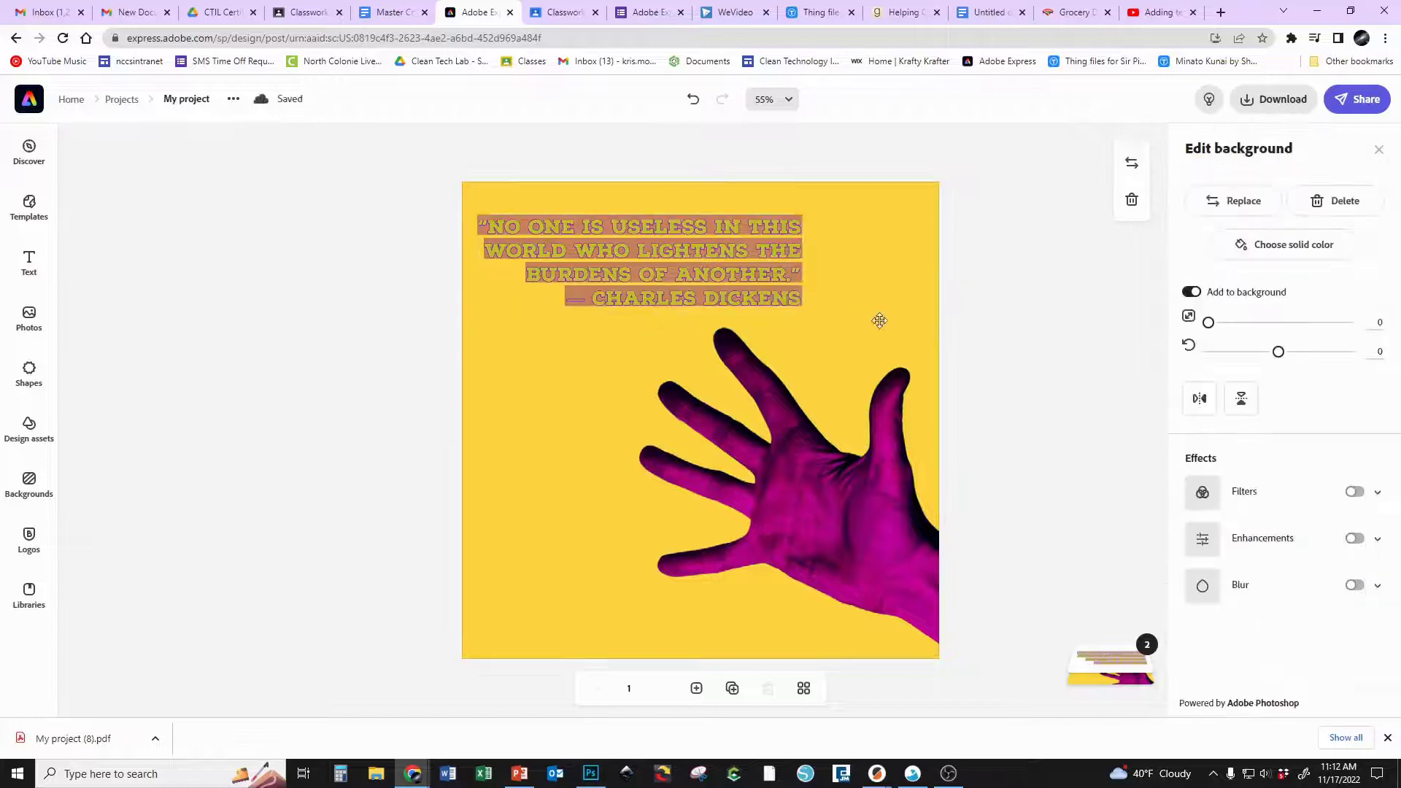
Undo the outline and shadow changes, leaving only the magenta shape, and reselect the quote
left_click(696, 101)
left_click(697, 102)
left_click(696, 102)
left_click(698, 102)
left_click(723, 103)
left_click(1100, 313)
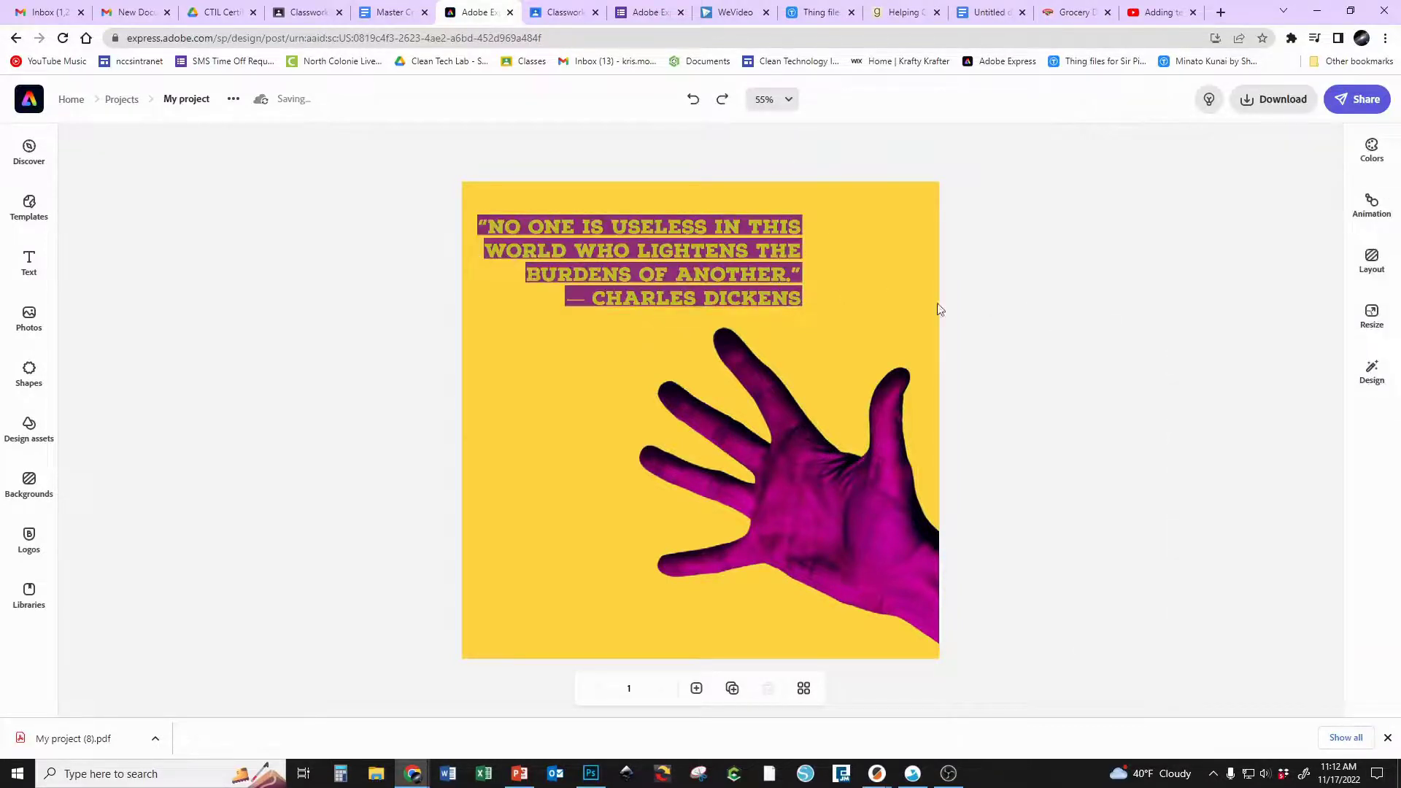
left_click(717, 270)
scroll(1308, 570, "down", 3)
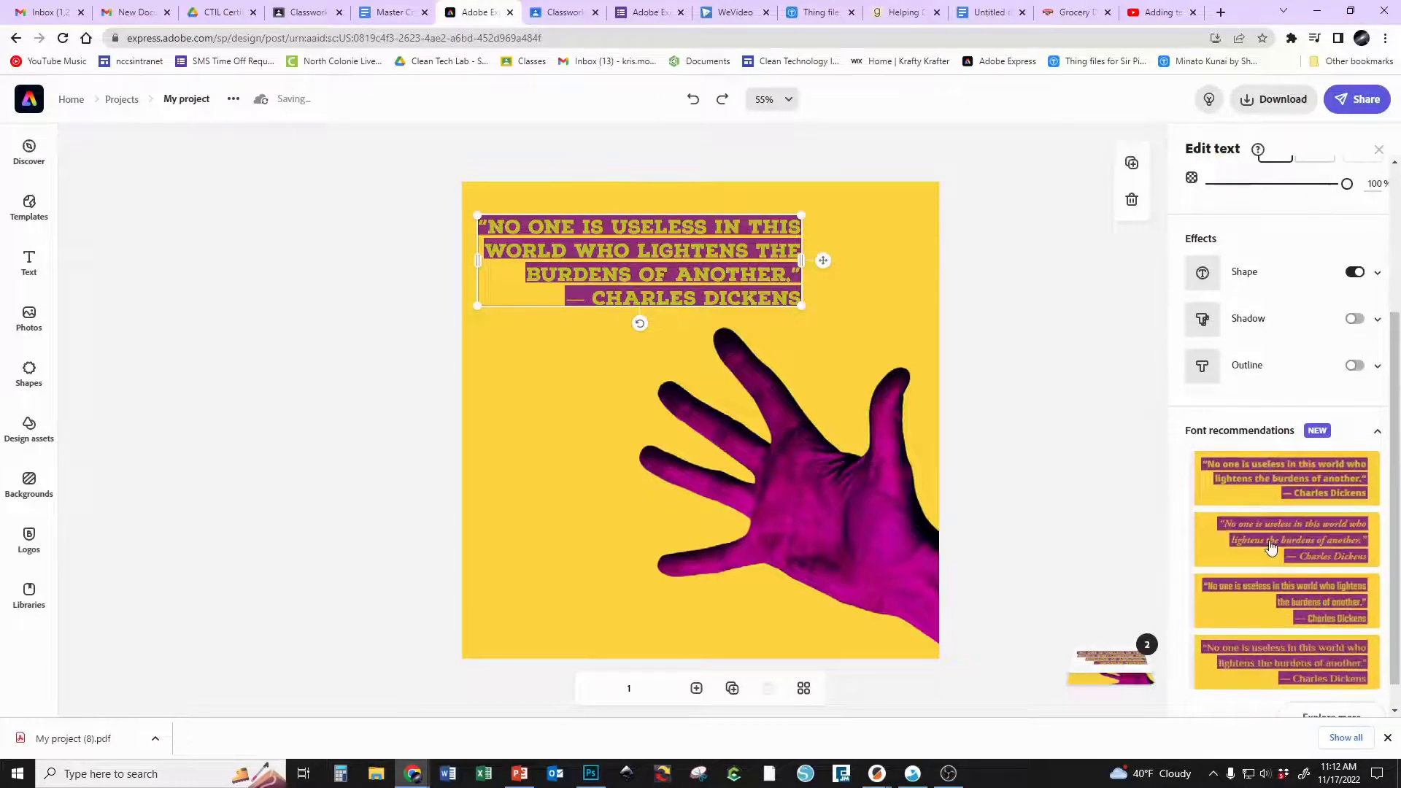
Preview two recommended fonts, undo back to Nexa Rust Slab Black, and deselect the quote
scroll(1270, 546, "down", 1)
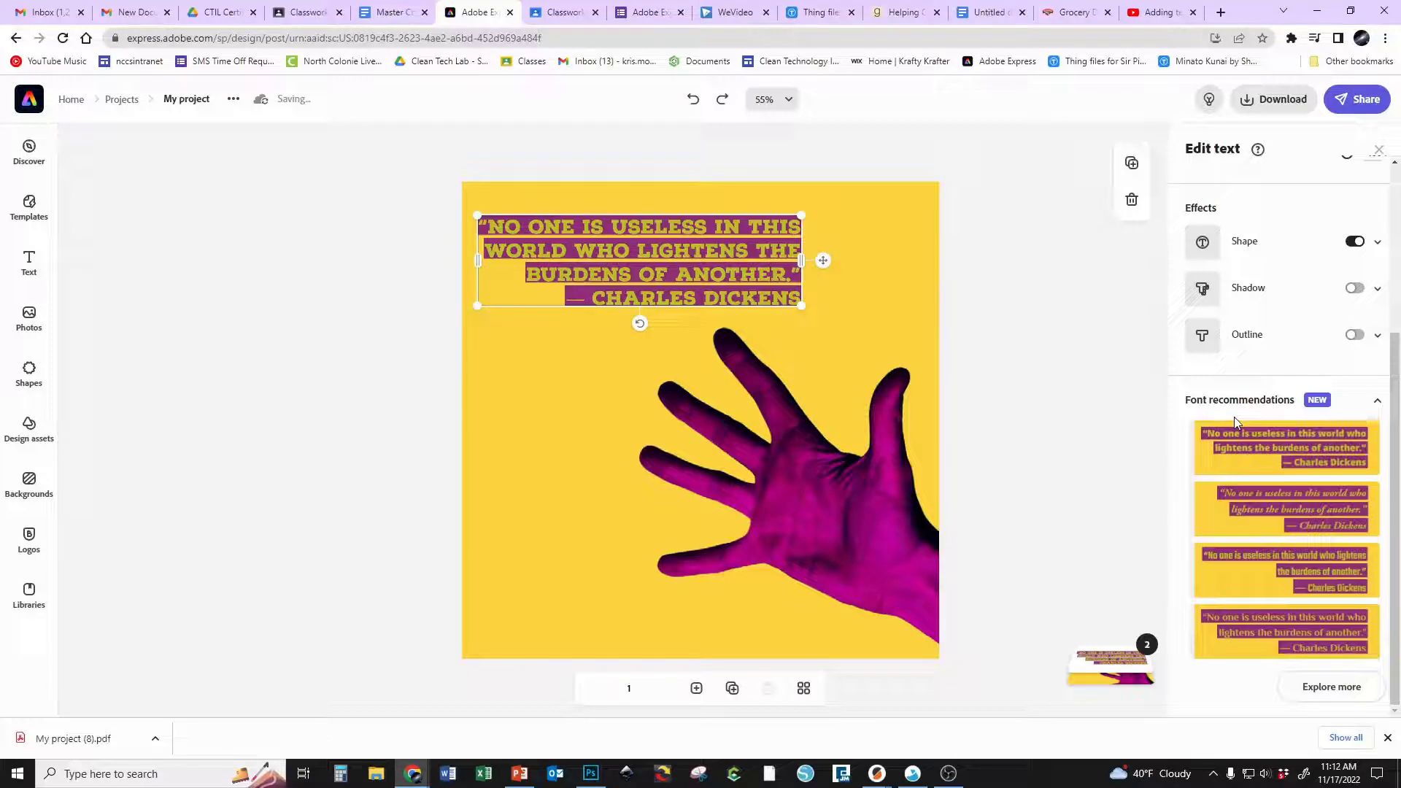
left_click(1265, 459)
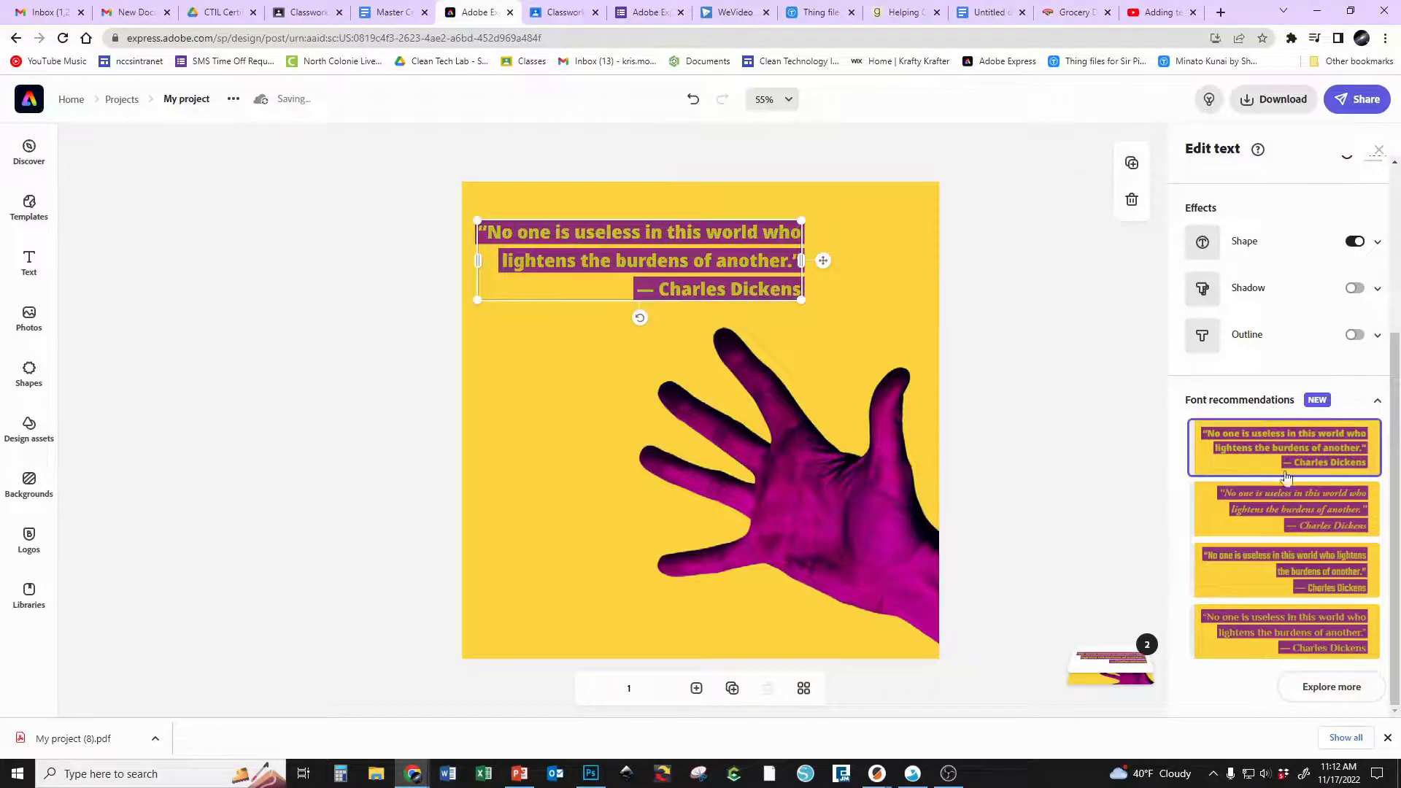
left_click(1326, 524)
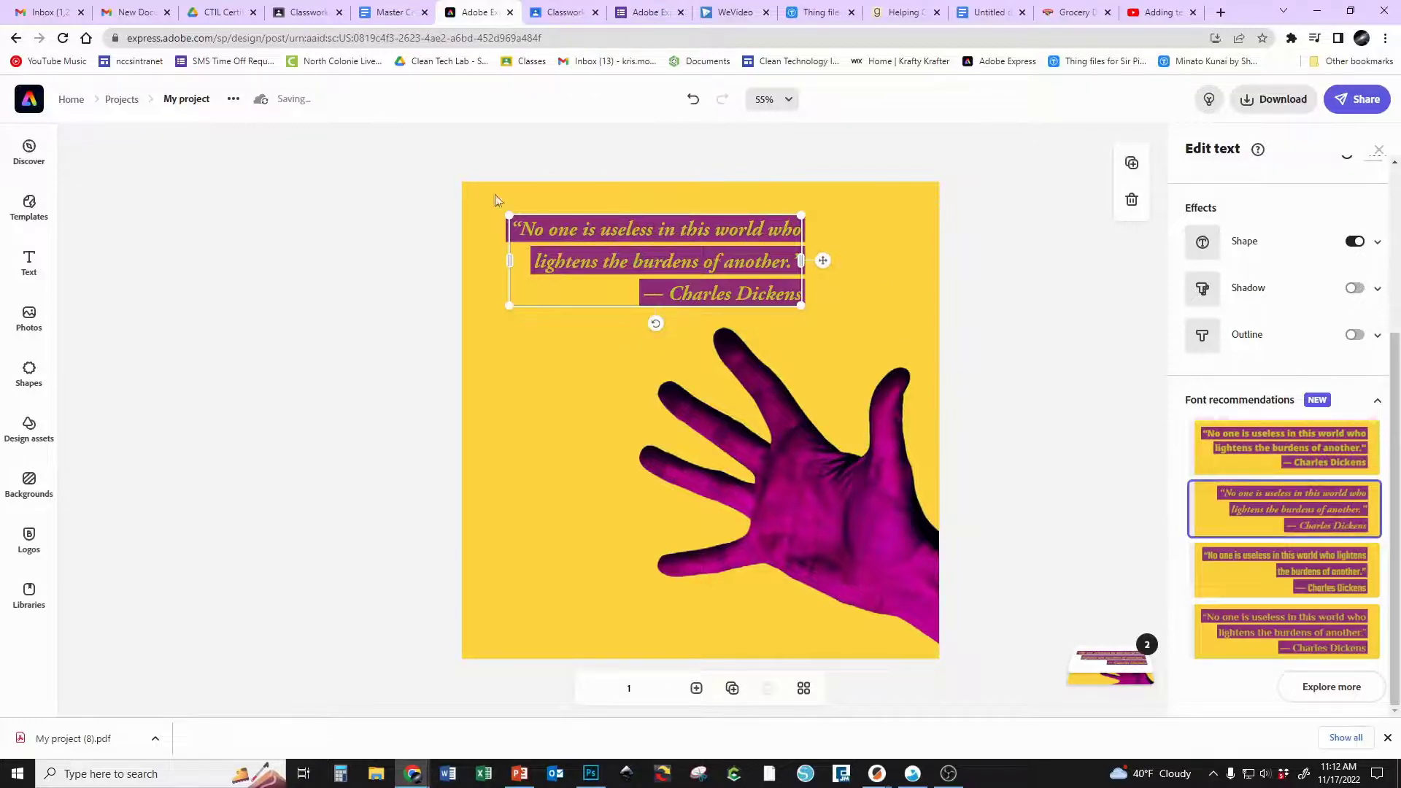
left_click(694, 99)
left_click(694, 99)
left_click(1036, 300)
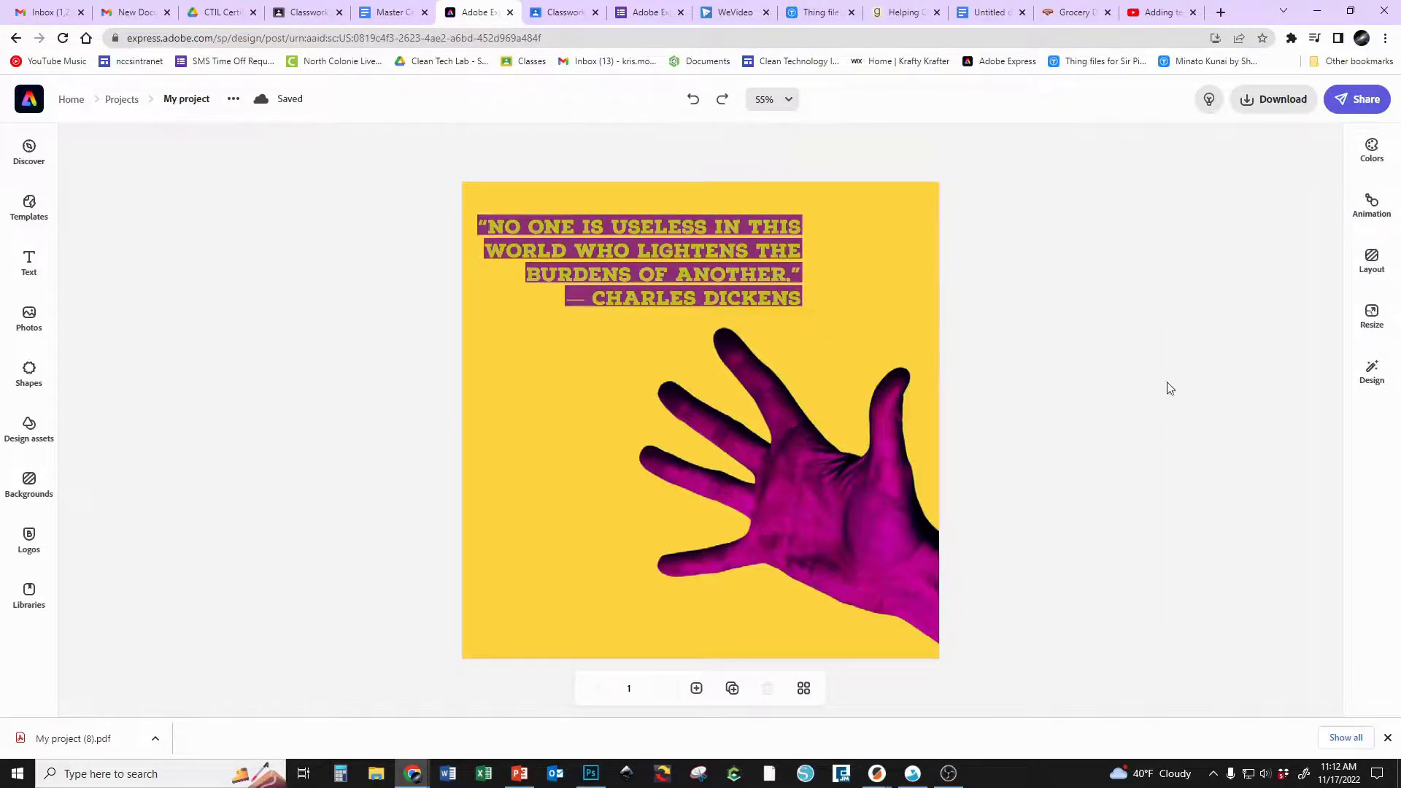
Shift the hand image left within its frame and nudge the quote block slightly up and right
left_click(851, 527)
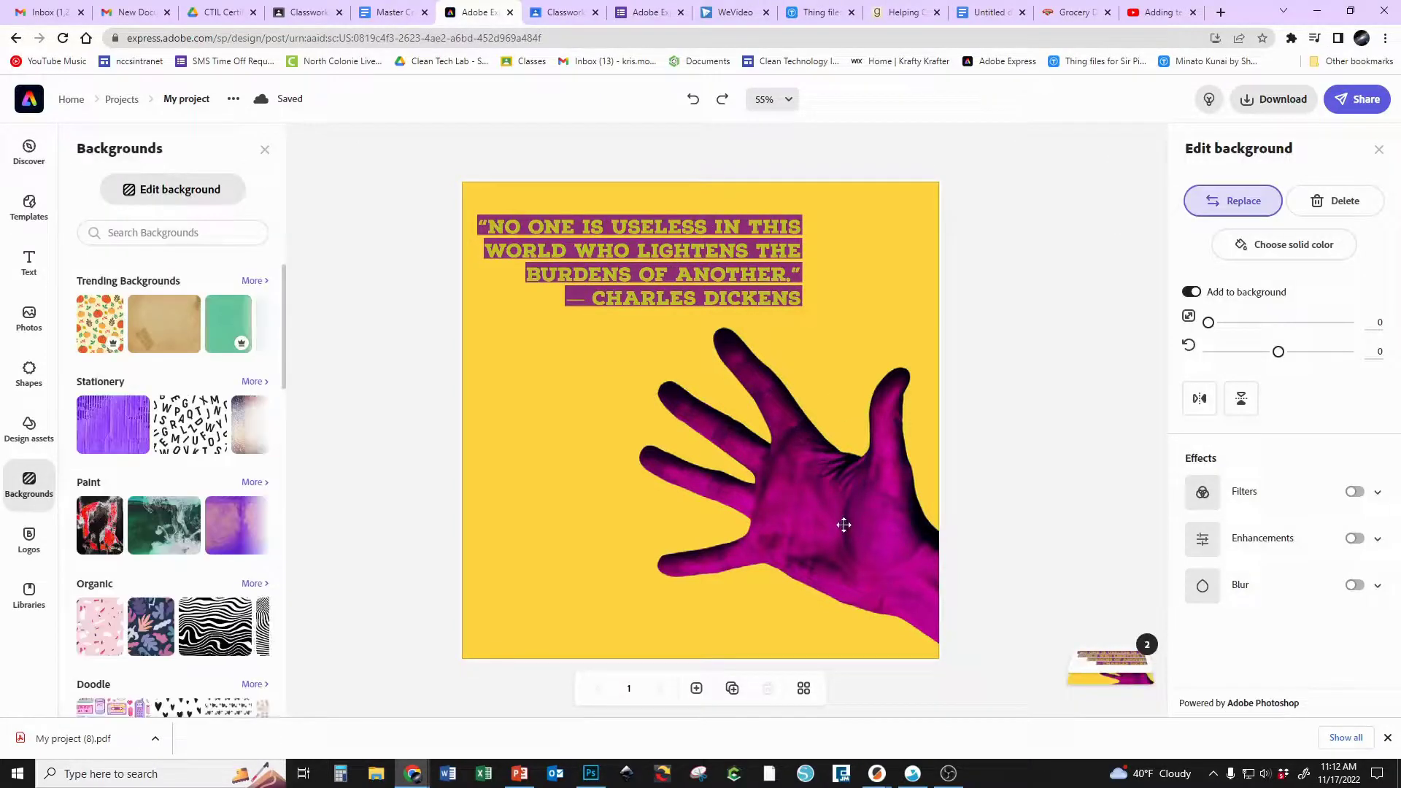
left_click_drag(788, 485, 642, 506)
left_click_drag(709, 273, 725, 269)
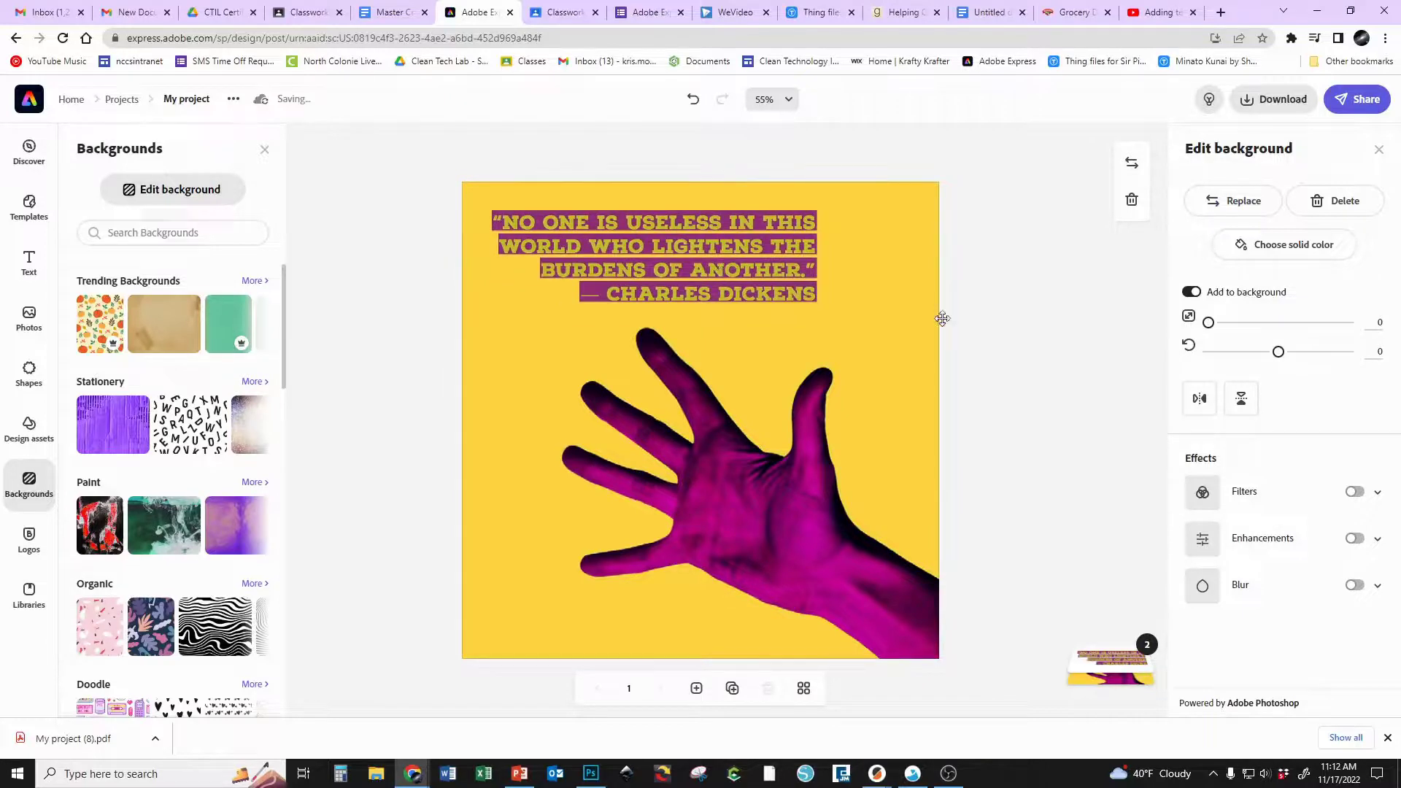
left_click(1071, 327)
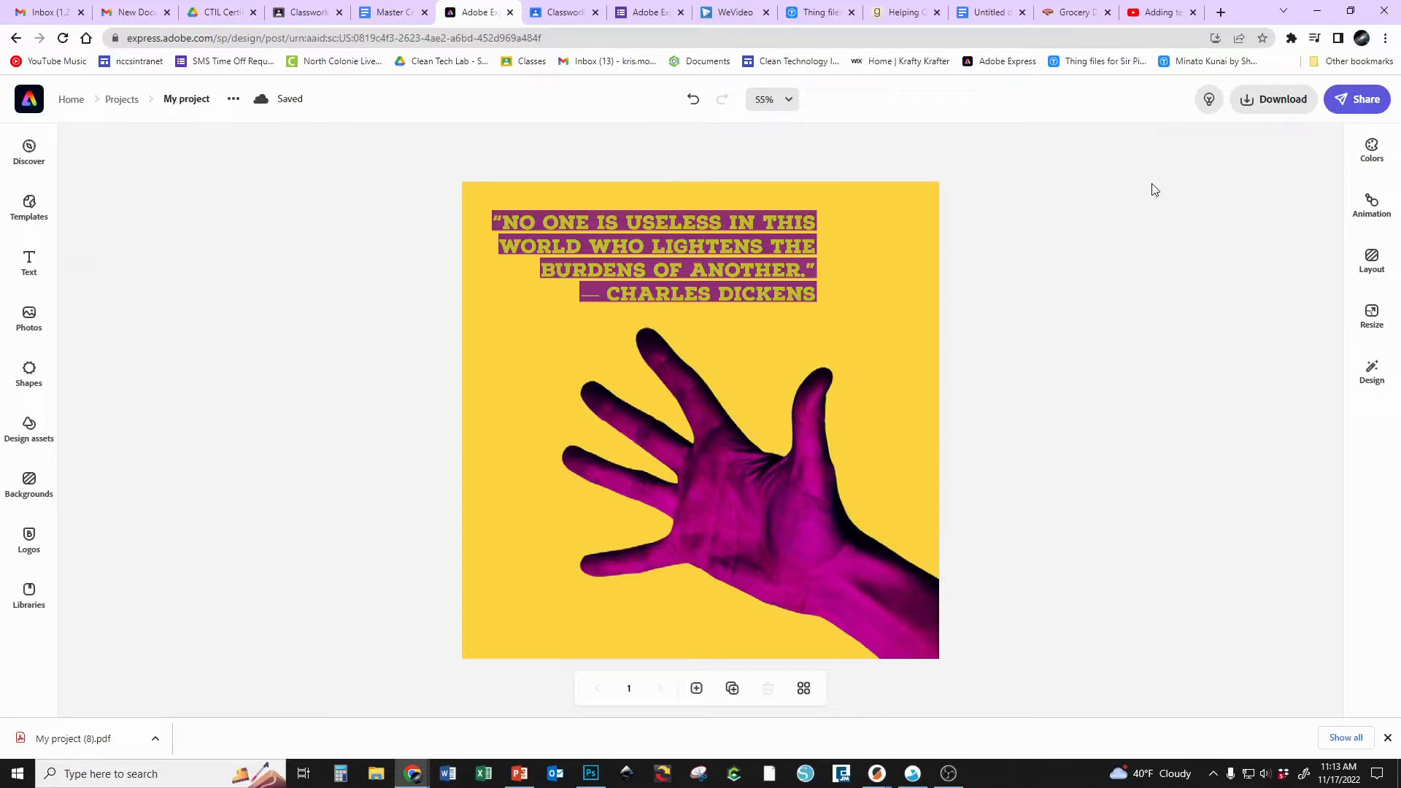
Download the finished quote graphic as a PNG, then open and dismiss the Share menu
left_click(1270, 108)
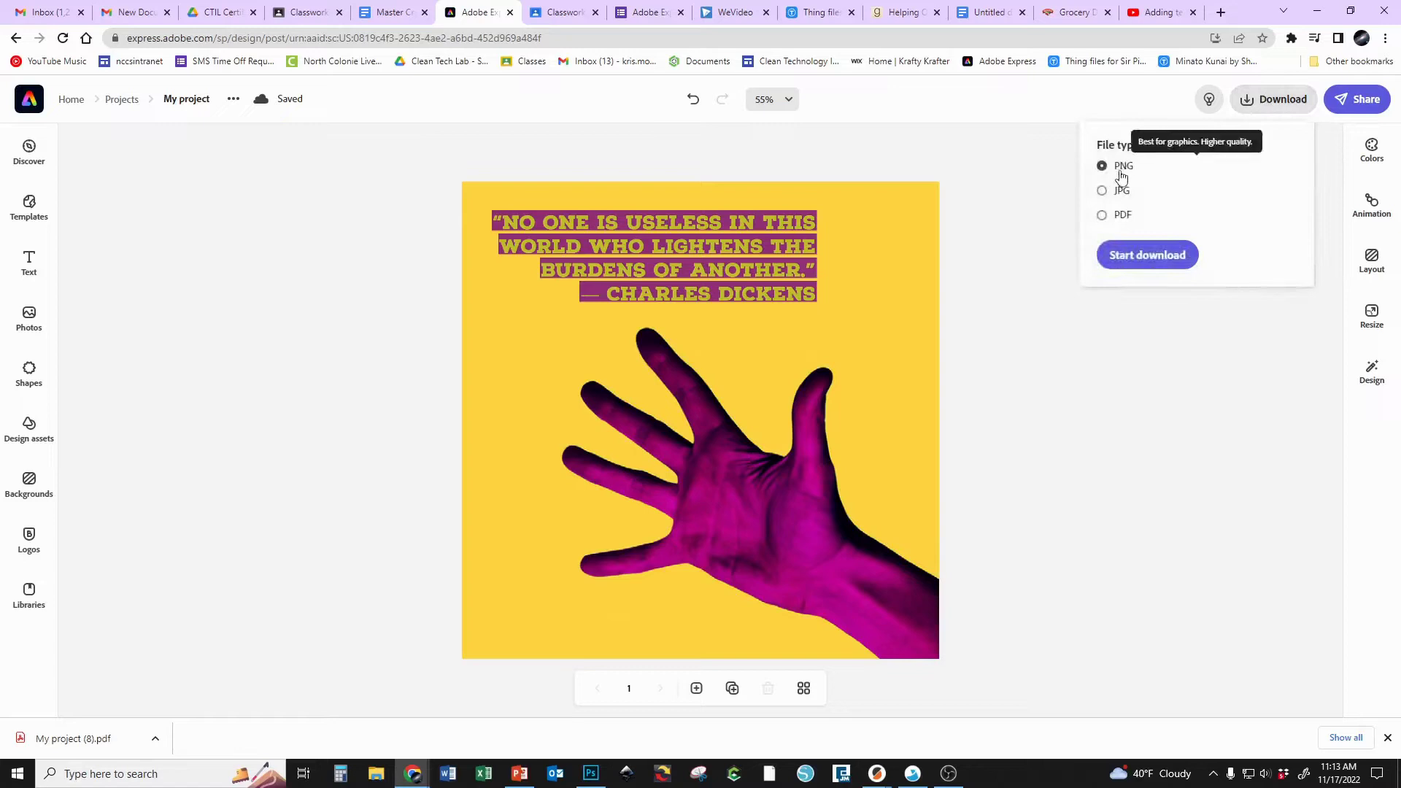
left_click(1138, 261)
left_click(1365, 108)
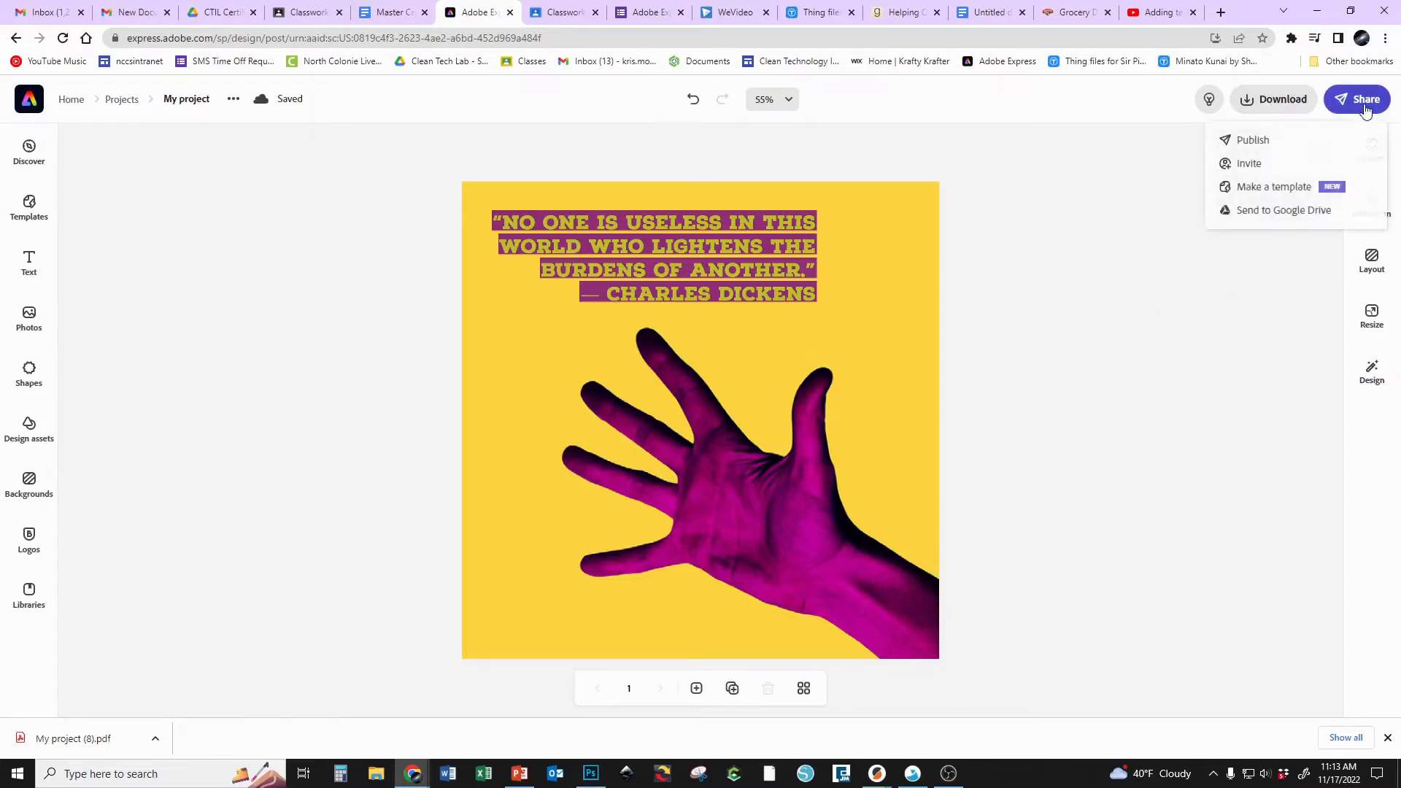
left_click(1197, 321)
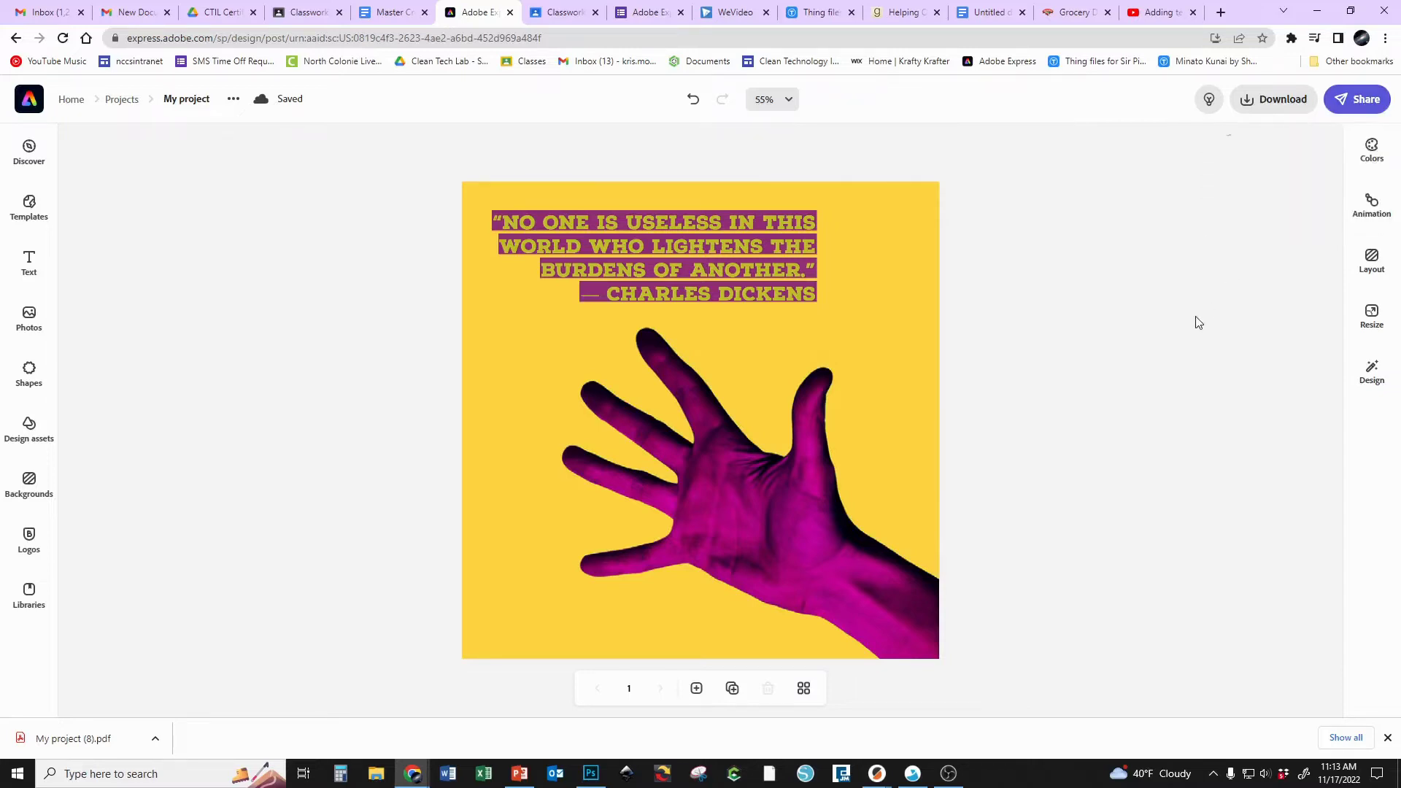